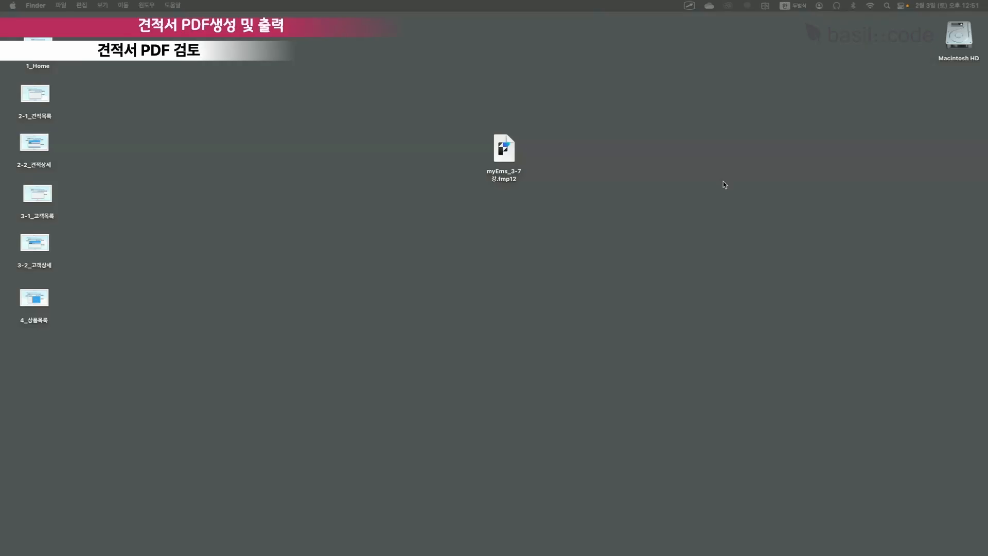
Step: Open the myEms_3-7강.fmp12 database and compare the estimate records est1 and est4
double_click(504, 149)
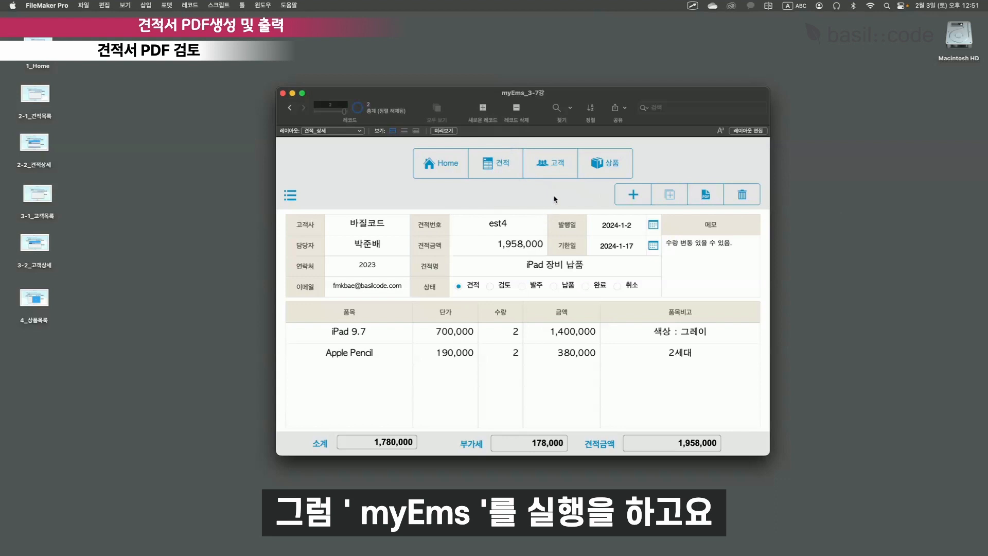
left_click(290, 108)
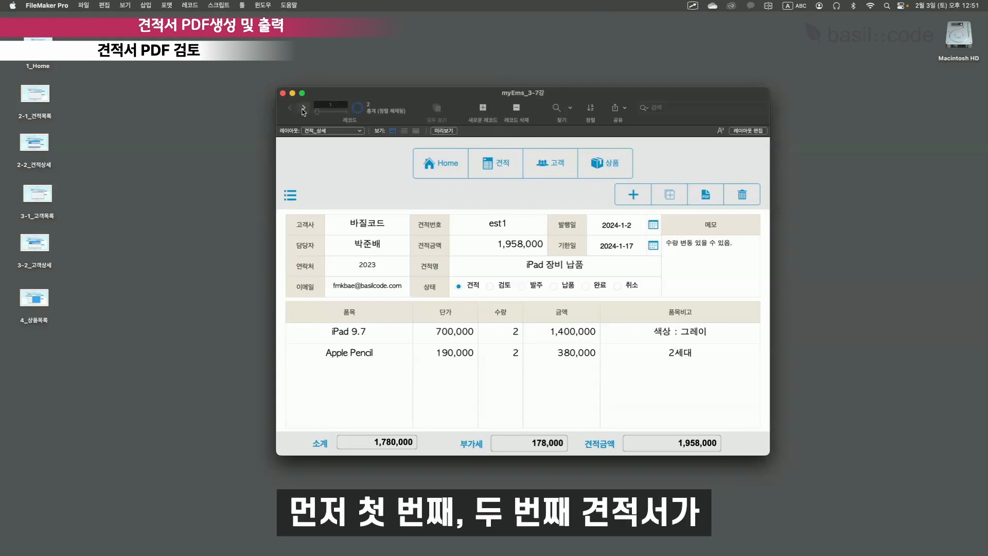
left_click(303, 109)
left_click(290, 110)
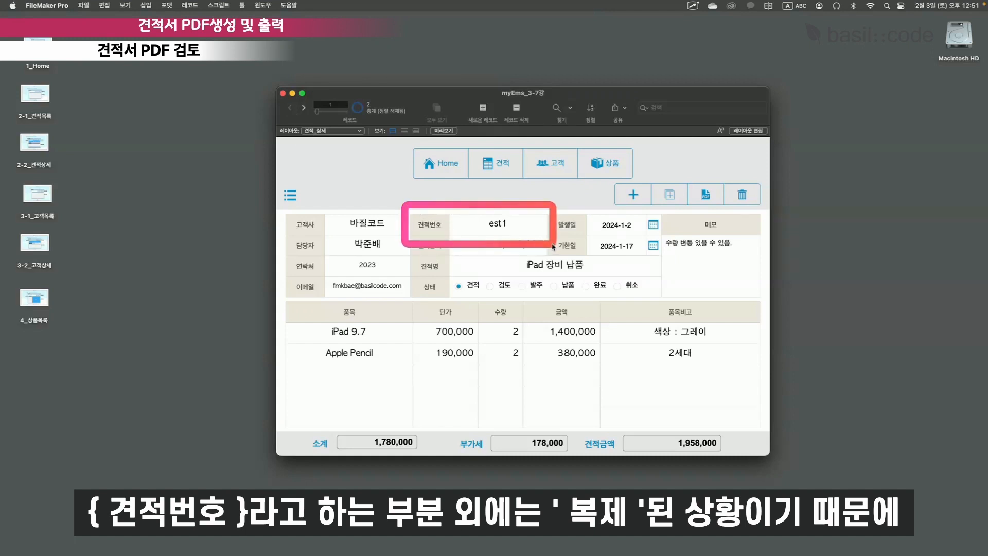
left_click(304, 108)
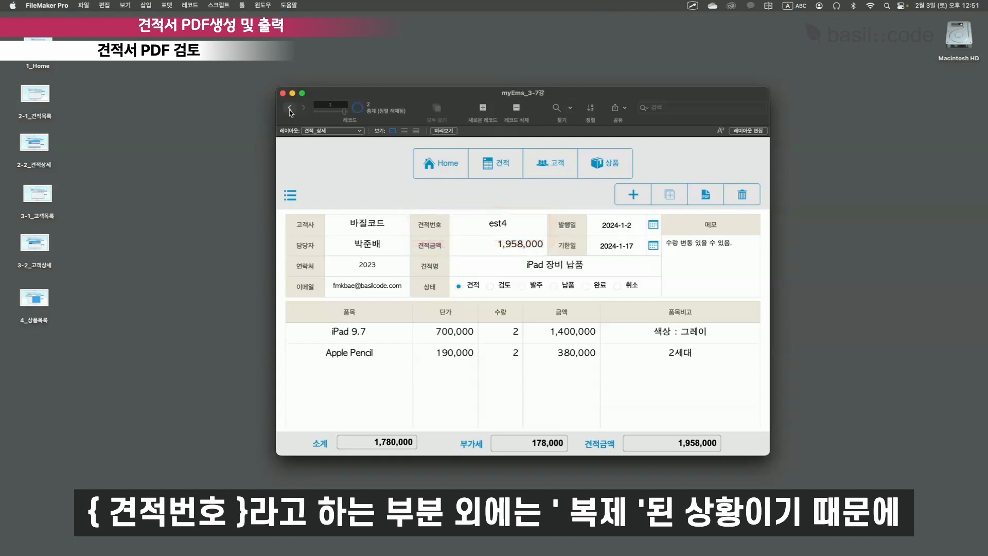
left_click(290, 109)
left_click(305, 109)
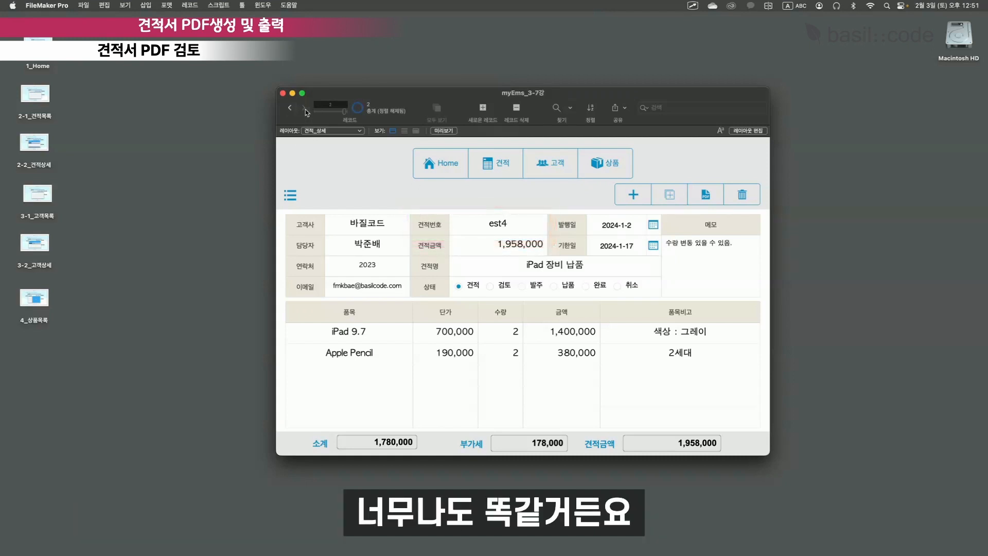
Step: Add a 보호필름 line item to estimate est4 with unit price 10,000 and quantity 1
left_click(363, 375)
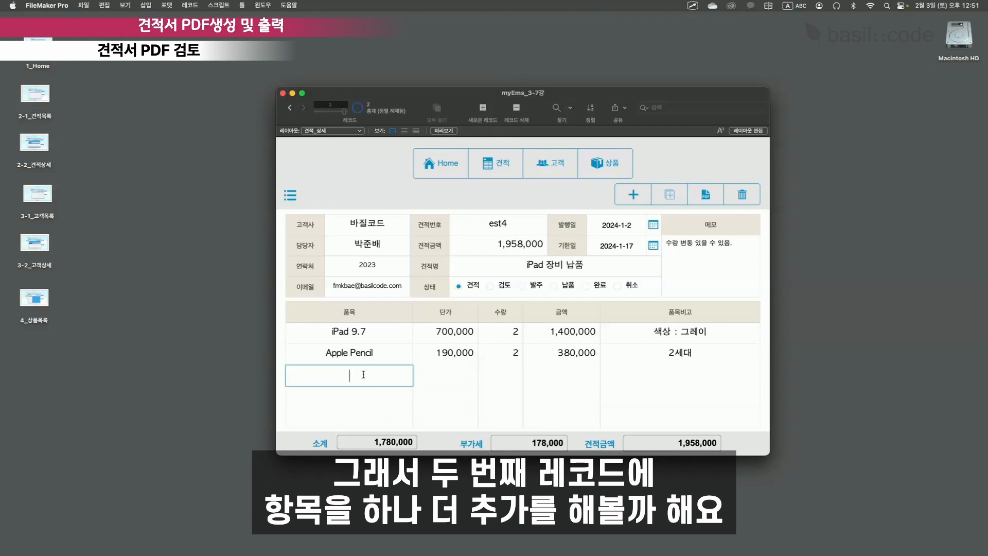
key("ctrl+space")
type("보호필르")
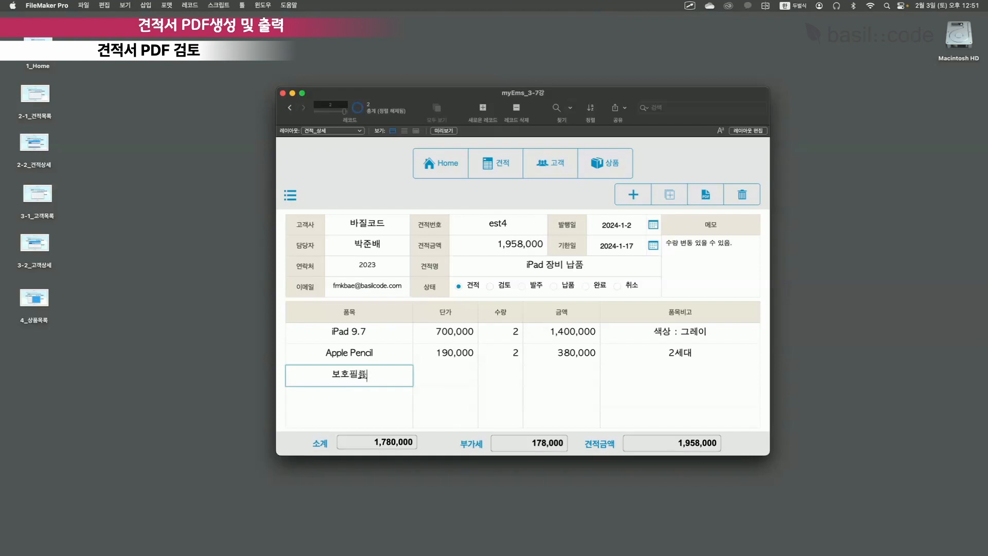
left_click(446, 380)
type("1")
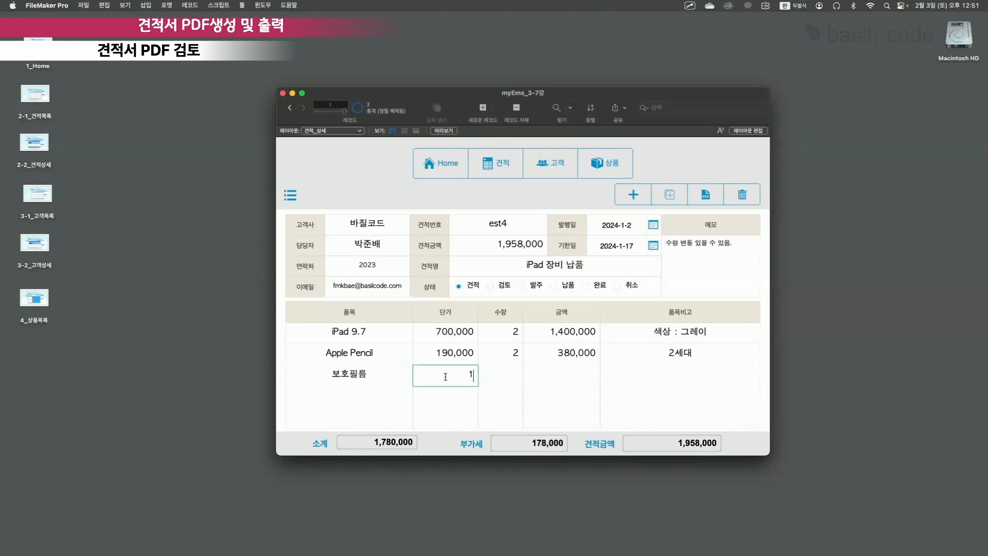
type("0000")
left_click(516, 377)
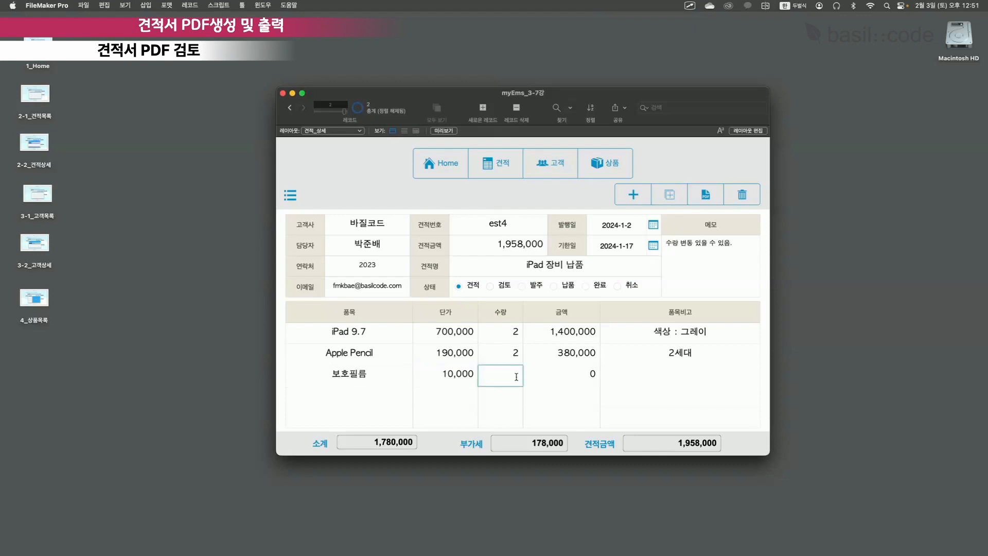
left_click(657, 399)
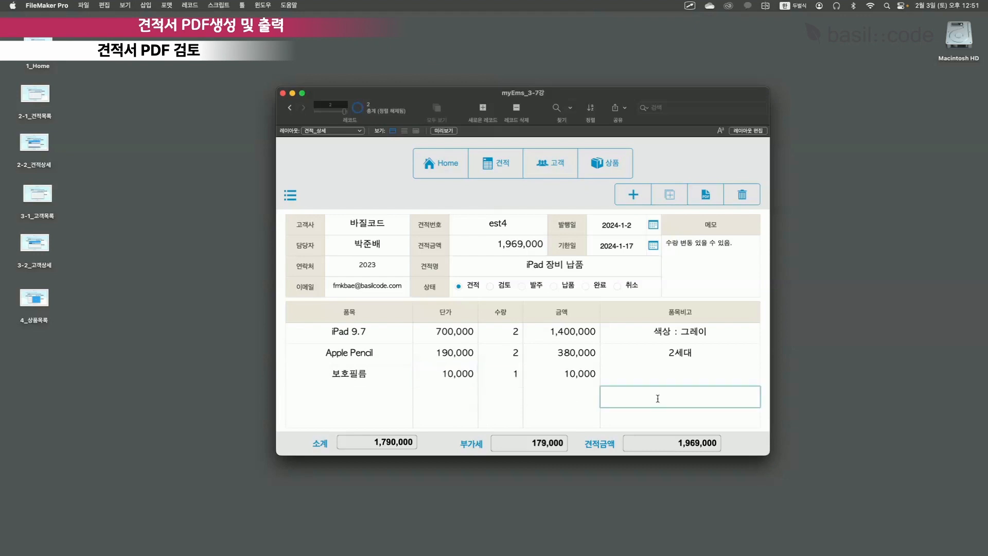
left_click(671, 378)
left_click_drag(312, 366, 760, 391)
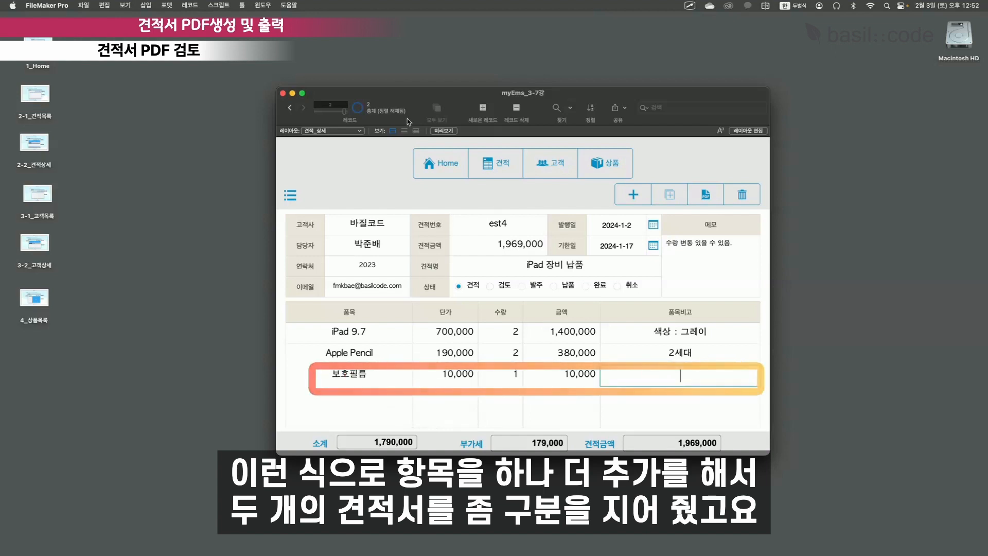
Step: Save all found estimate records as 제목 없음.pdf on the desktop, keeping the existing export options
left_click(290, 108)
left_click(300, 109)
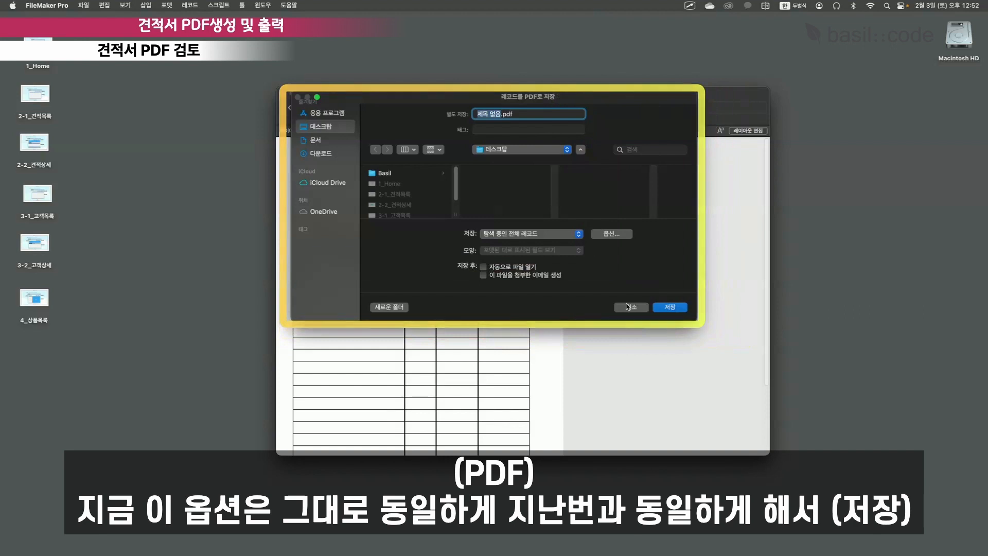
left_click(674, 309)
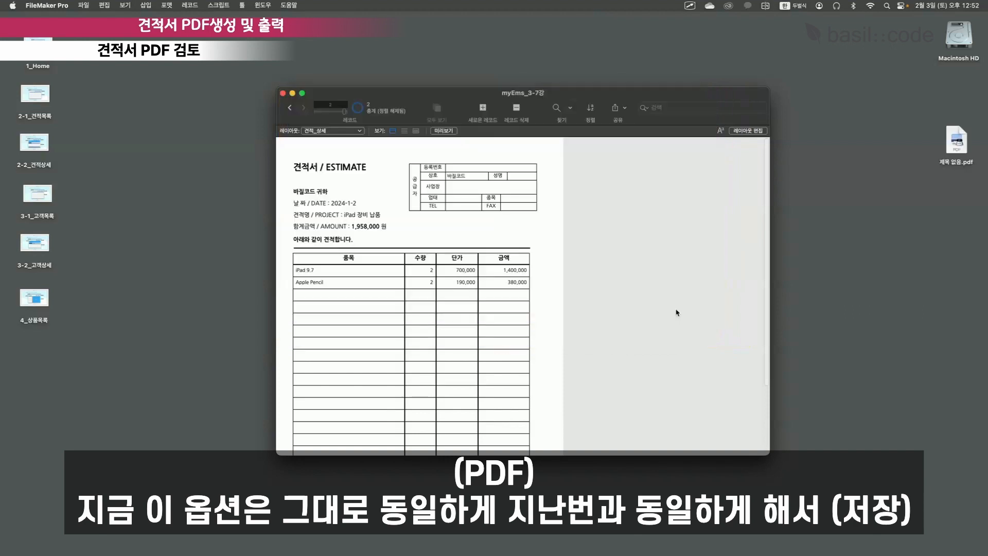
Step: Open 제목 없음.pdf from the desktop and examine the estimates on pages 1 and 3
double_click(957, 140)
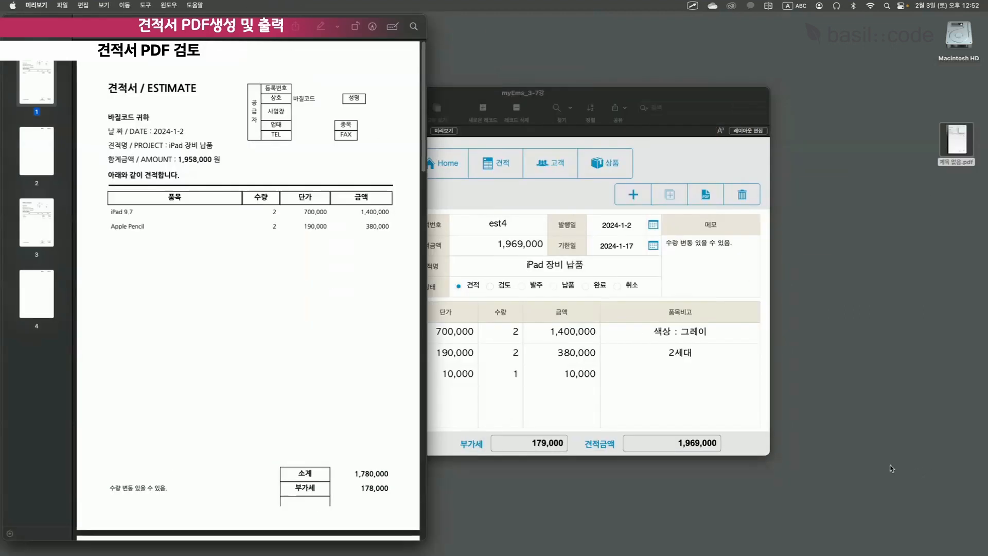
left_click(36, 222)
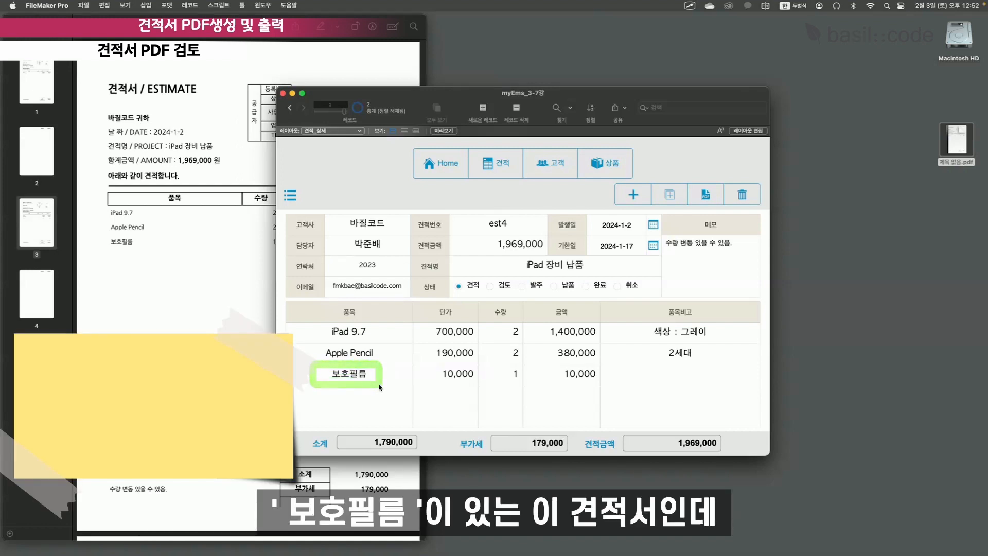
left_click(41, 95)
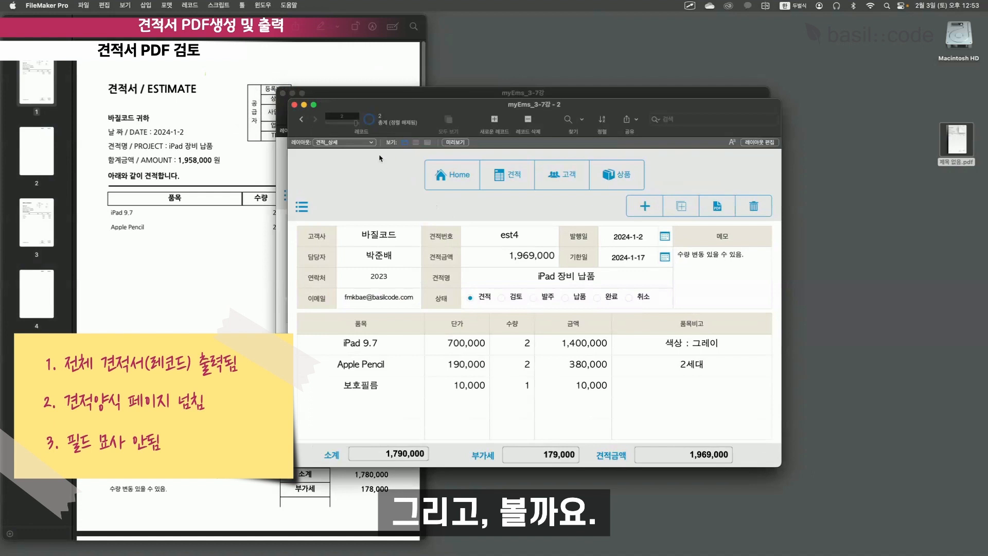
Step: Switch the second database window to the 견적서_출력 layout and compare its field lines and table borders with the PDF
left_click(359, 144)
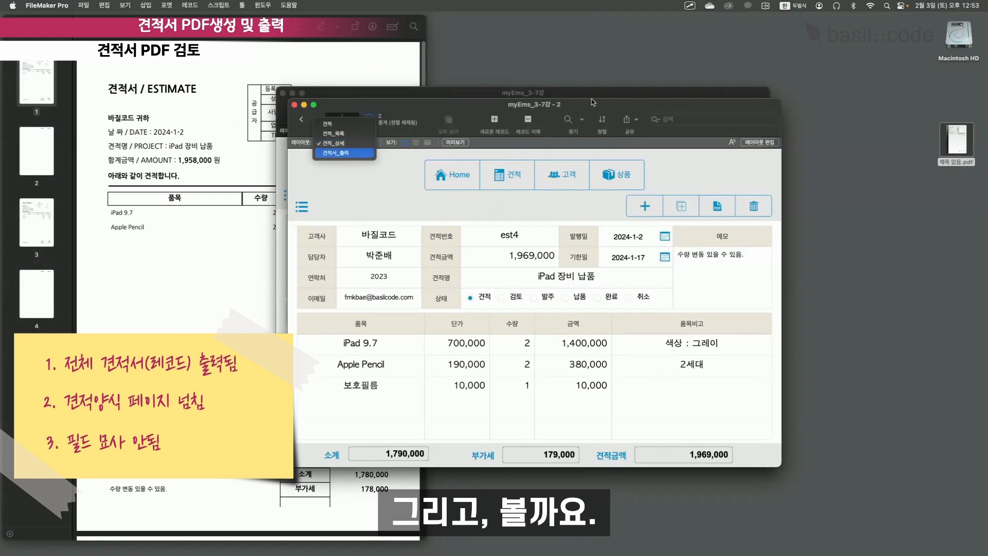
left_click(340, 153)
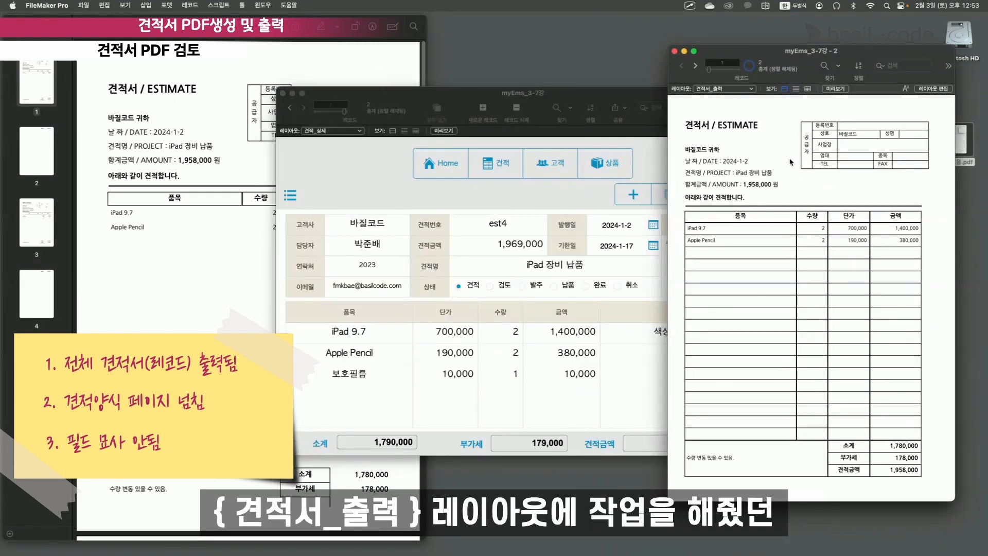
left_click_drag(805, 109, 942, 191)
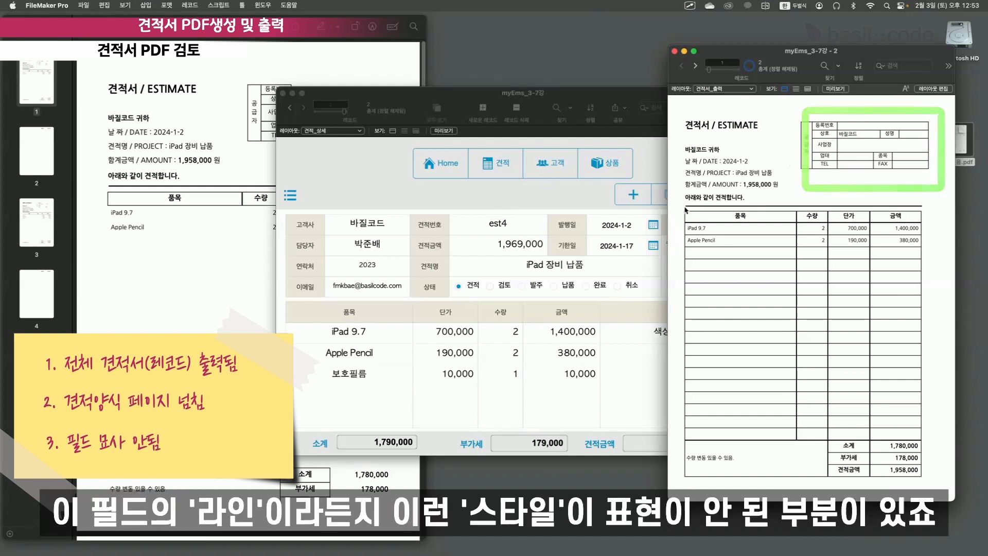
left_click_drag(674, 202, 937, 485)
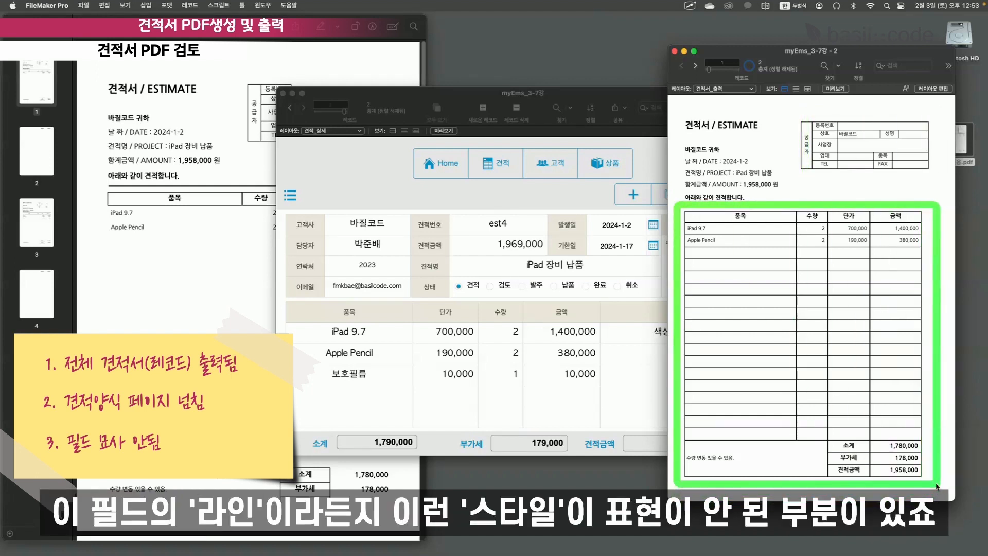
left_click(114, 265)
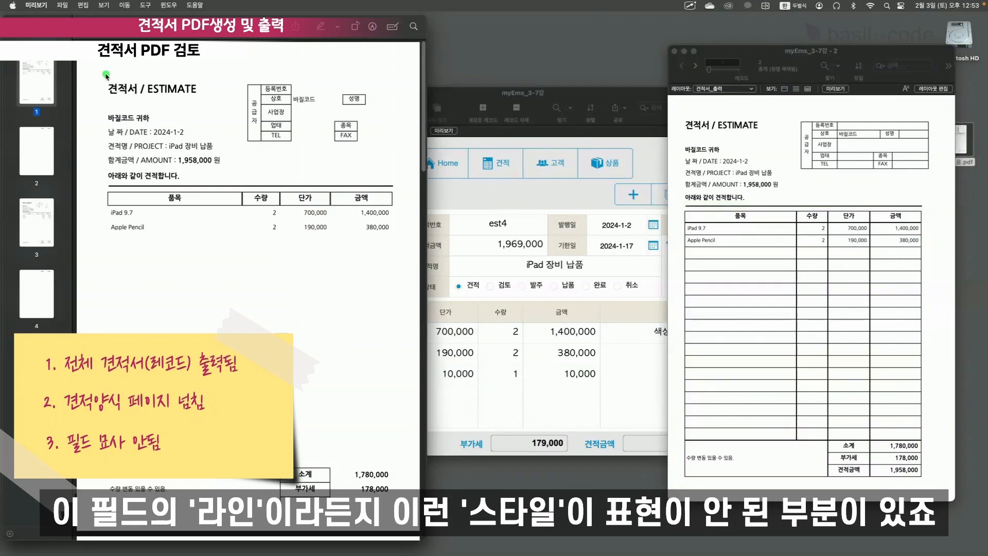
left_click_drag(98, 70, 409, 523)
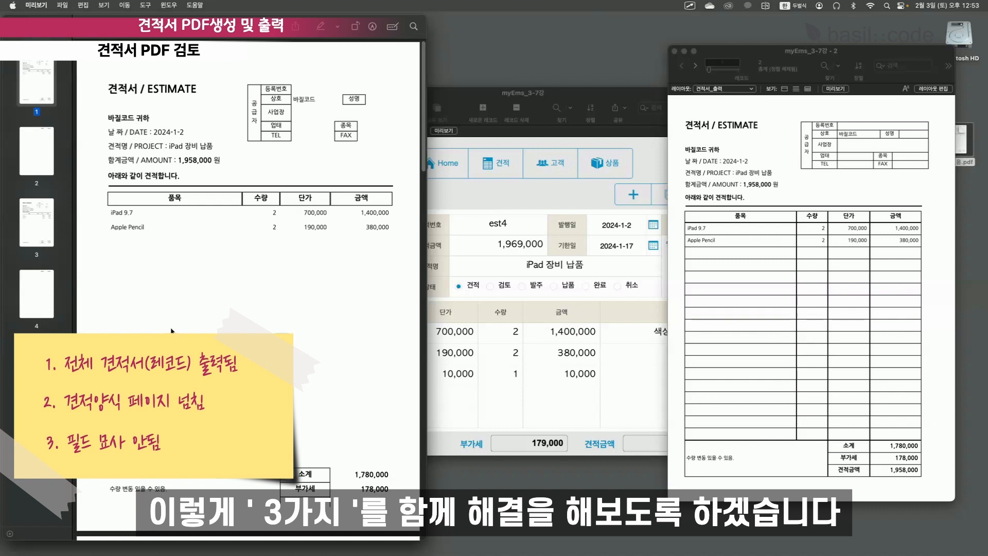
Step: Turn off 현재 레코드의 필드만 묘사 in the layout setup of 견적서_출력 and save the layout changes
left_click(868, 56)
left_click(933, 89)
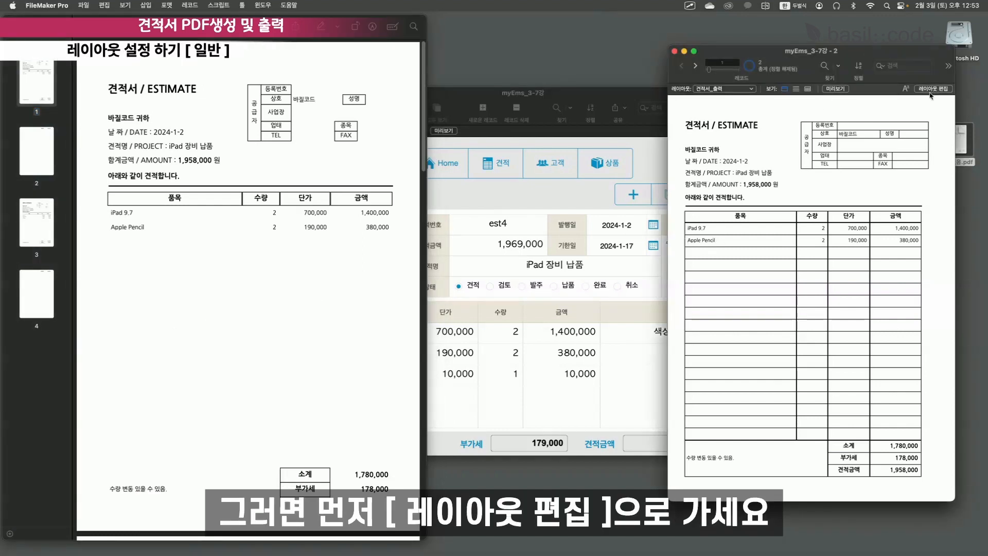
left_click(192, 5)
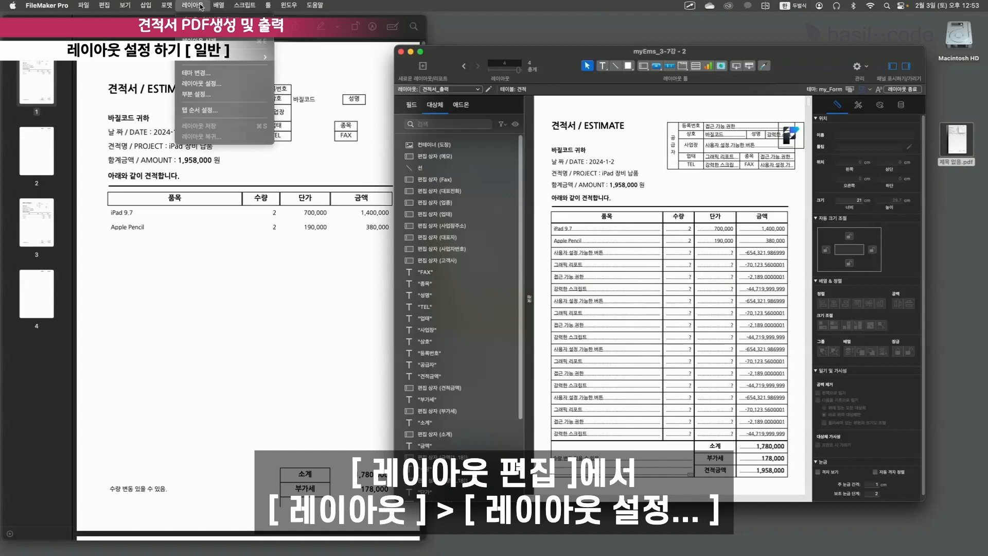
left_click(194, 84)
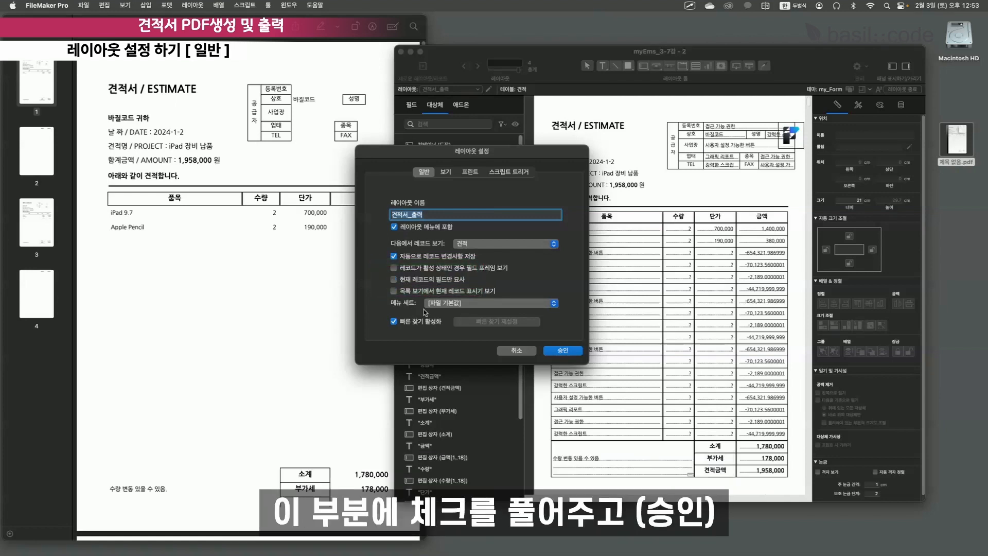
left_click(563, 351)
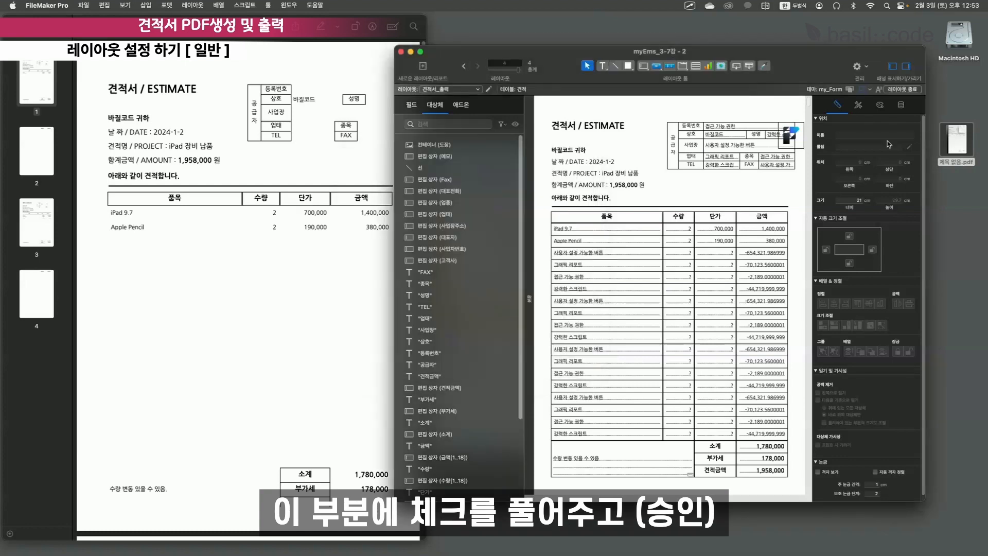
left_click(901, 89)
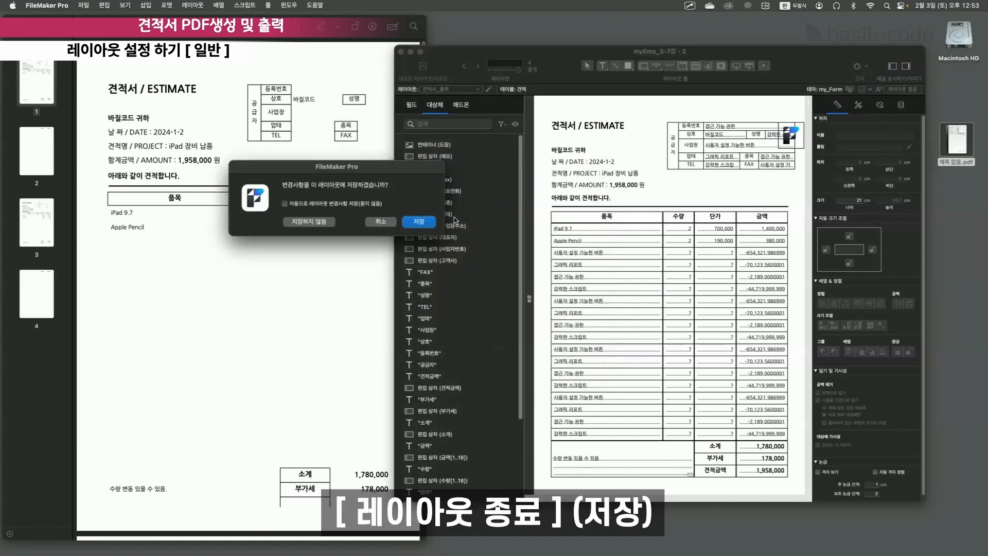
left_click(419, 222)
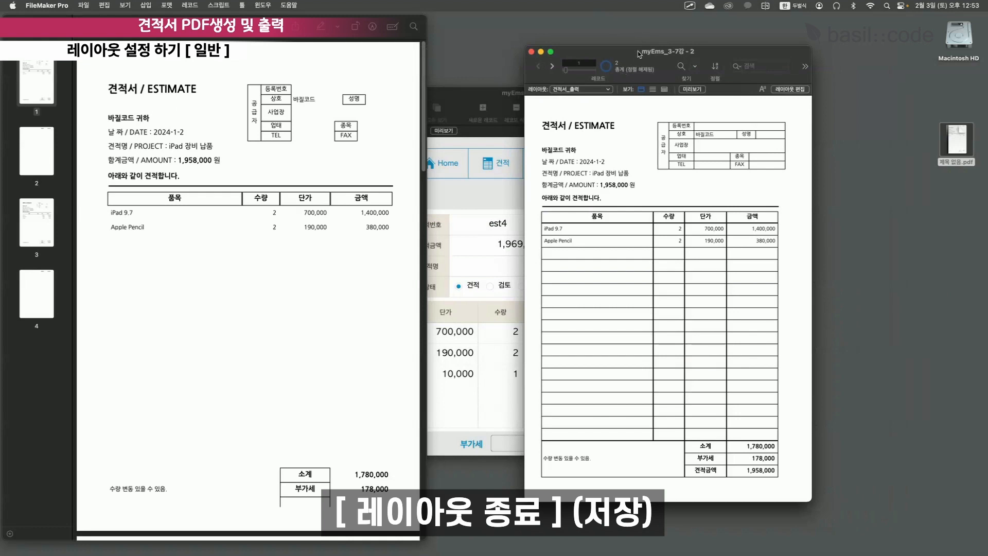
Step: Place the 견적서_출력 window beside the PDF, examine the field lines in its print preview, and leave the preview
left_click_drag(639, 53, 549, 51)
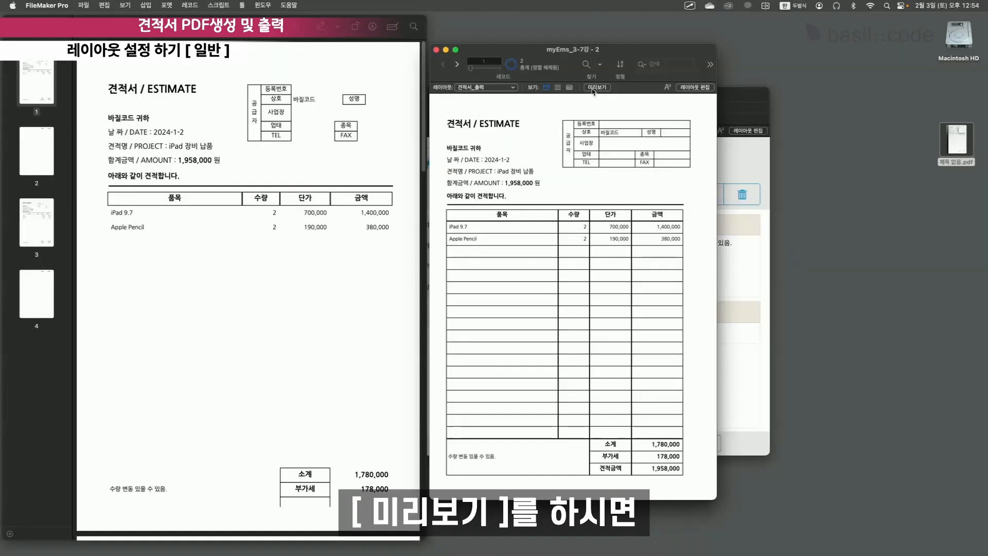
left_click(592, 89)
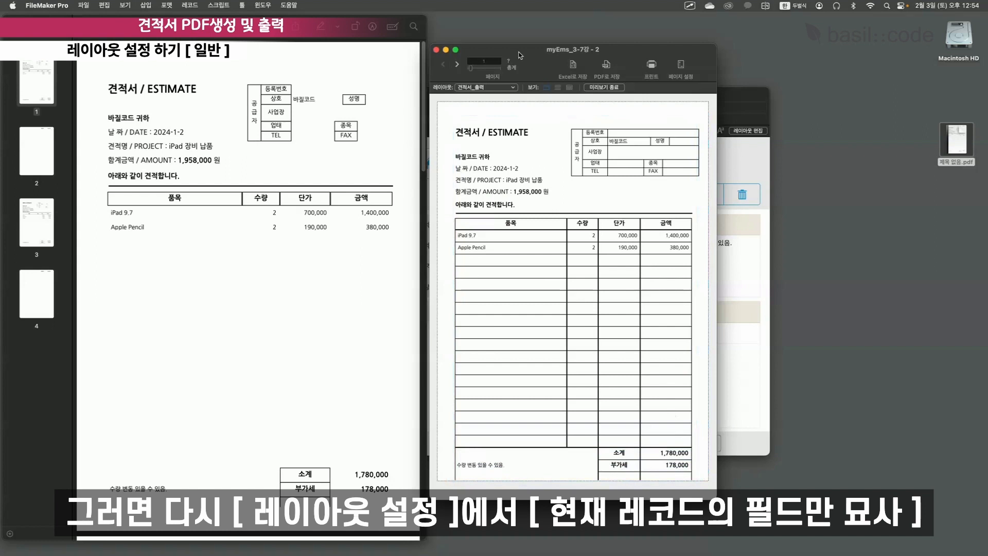
left_click(190, 5)
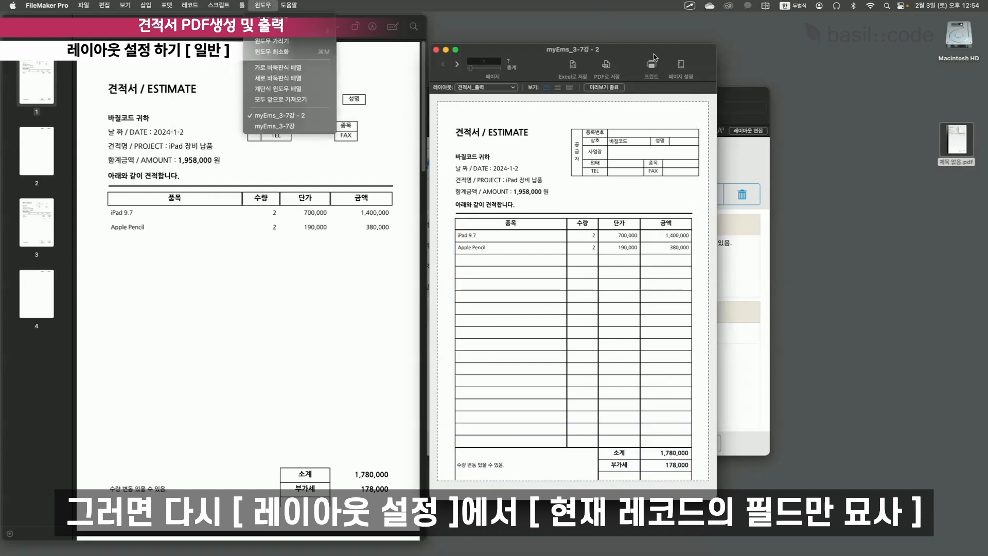
left_click(613, 88)
left_click(613, 87)
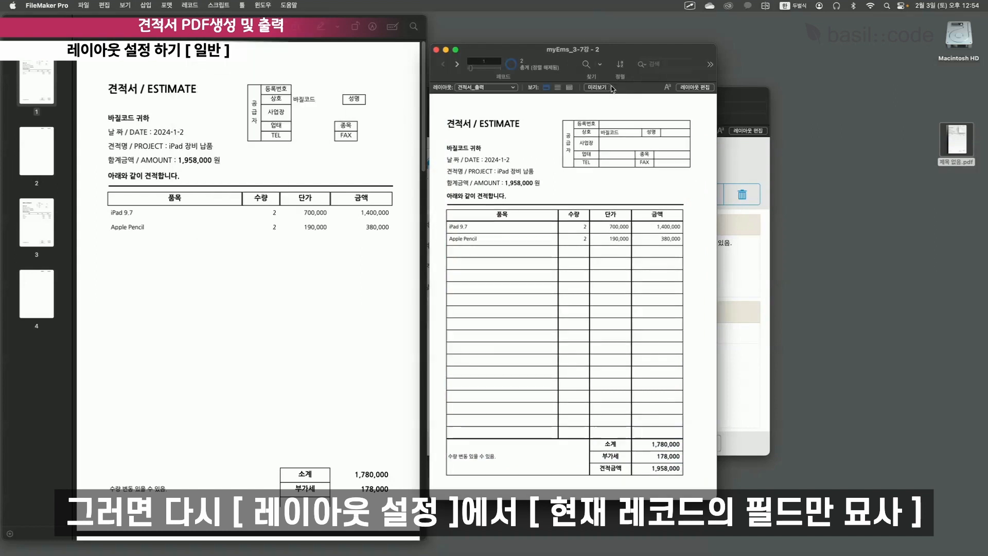
Step: Turn 현재 레코드의 필드만 묘사 back on for the 견적서_출력 layout, save it, and examine the field lines in the print preview
left_click(696, 88)
left_click(235, 7)
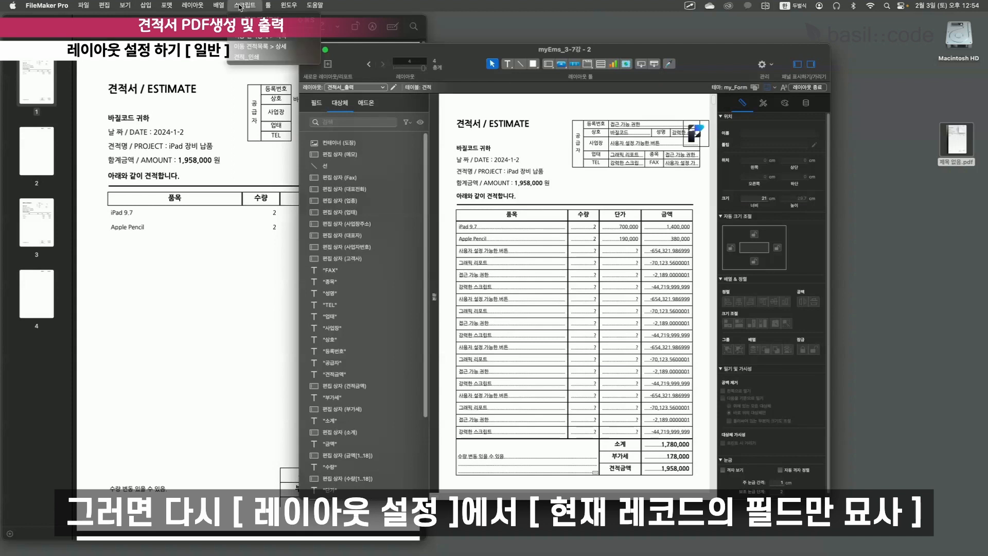
left_click(212, 84)
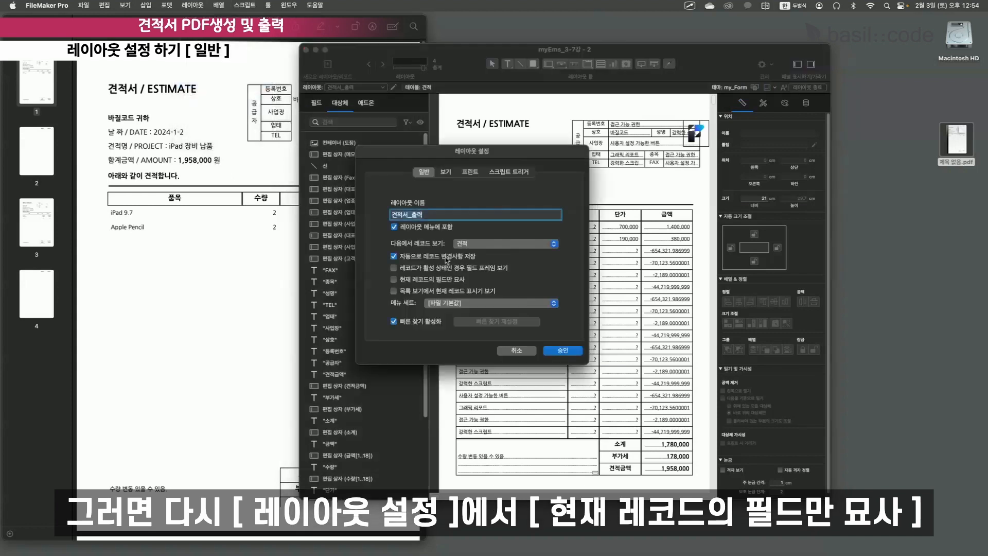
left_click(394, 280)
left_click(556, 351)
left_click(808, 88)
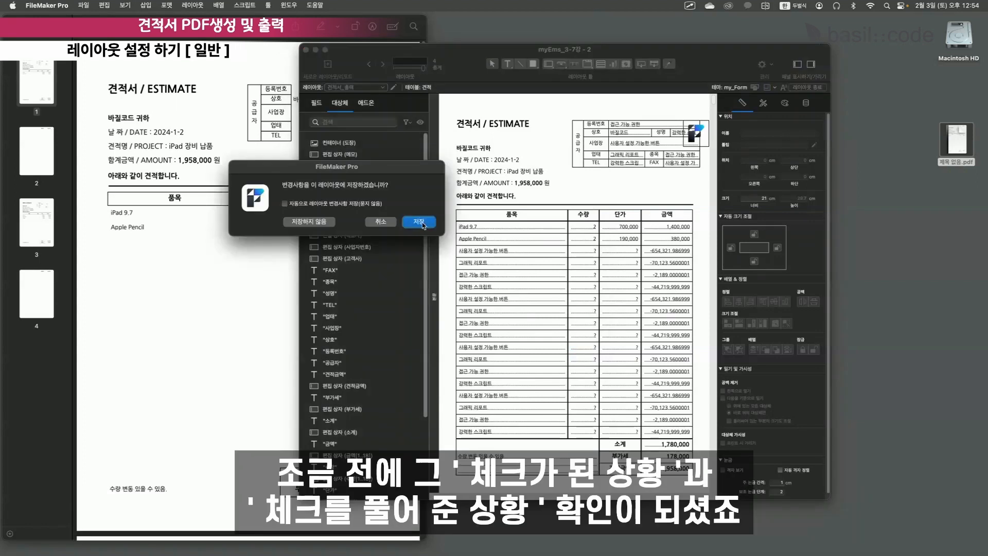
left_click(419, 222)
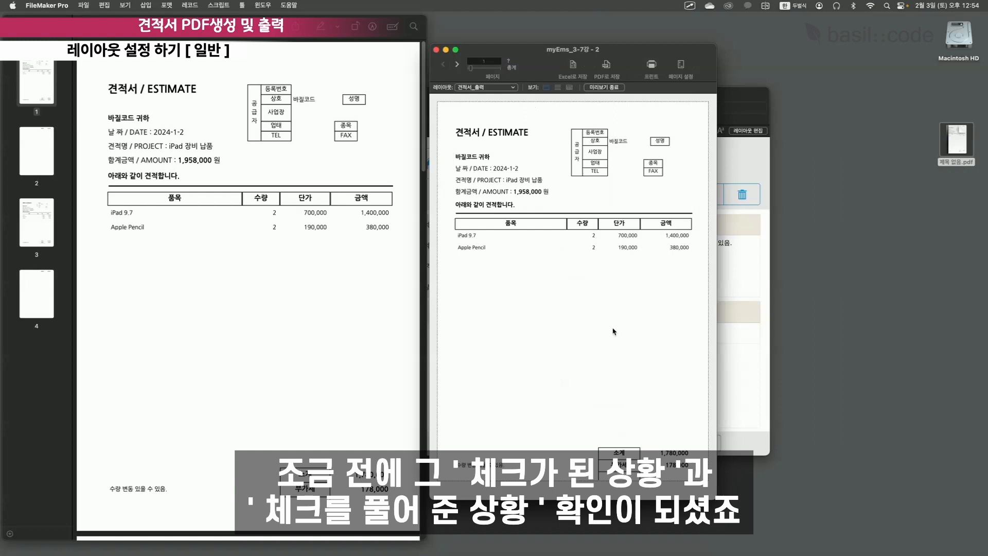
left_click(606, 88)
Step: Turn off 현재 레코드의 필드만 묘사 for the 견적서_출력 layout again, save the change, and open its print preview
left_click(699, 88)
left_click(193, 6)
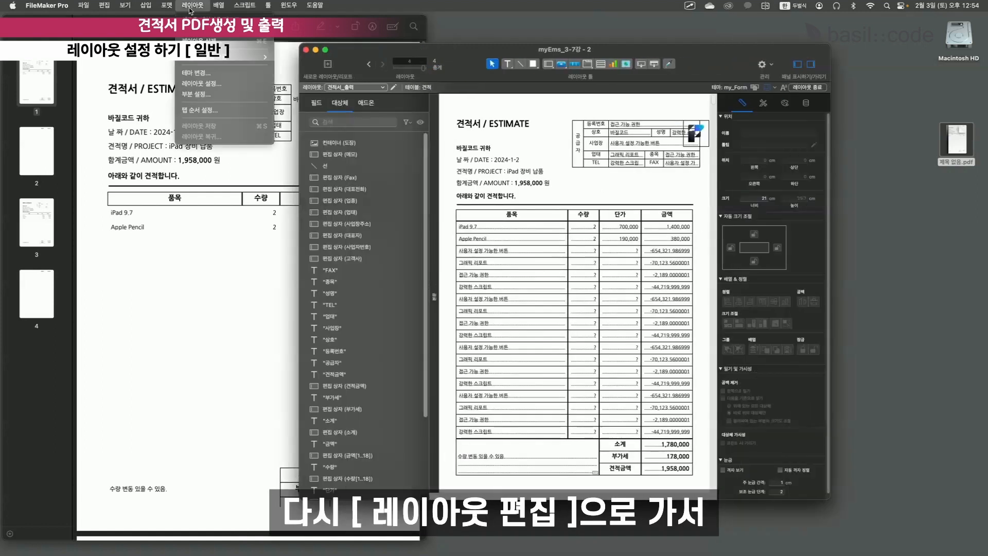
left_click(205, 94)
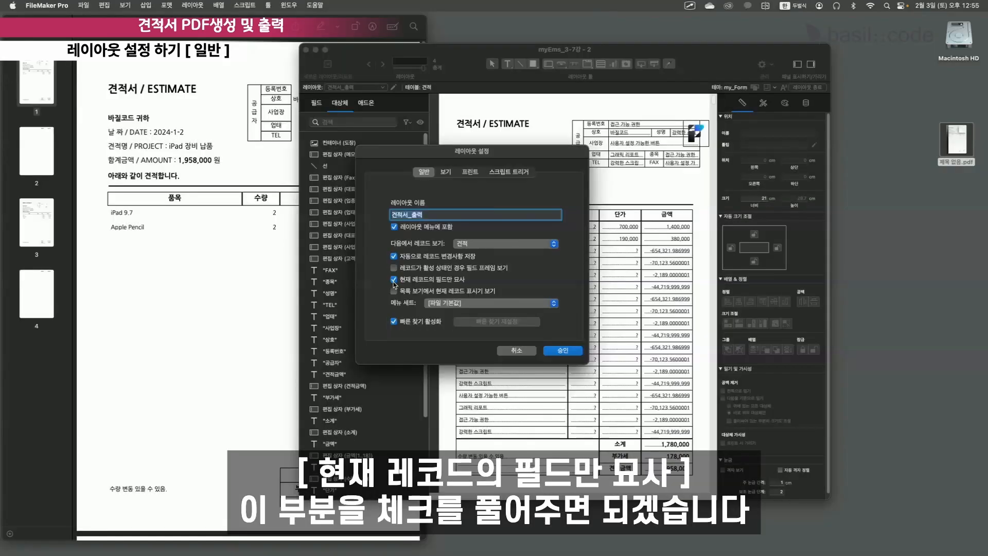
left_click(394, 280)
left_click(563, 350)
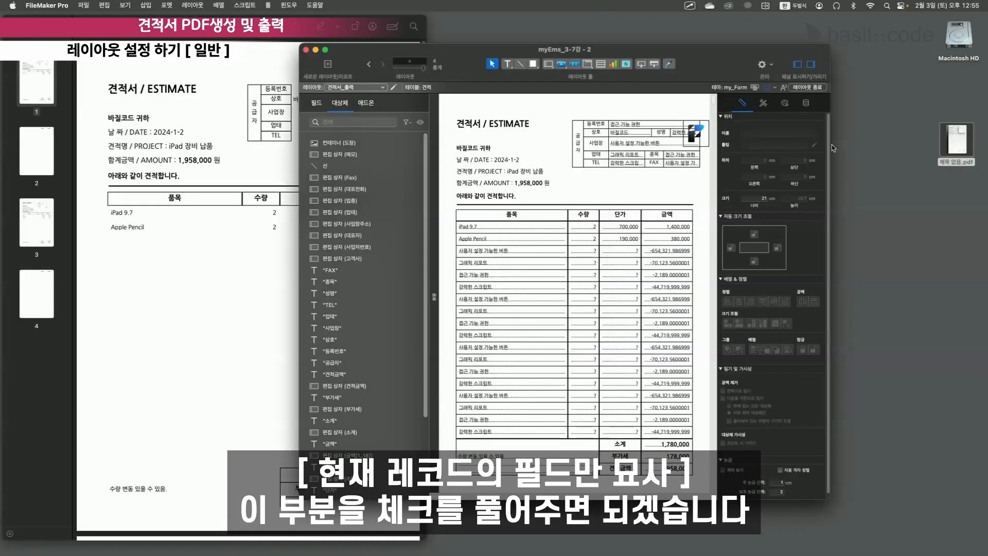
left_click(811, 87)
left_click(419, 221)
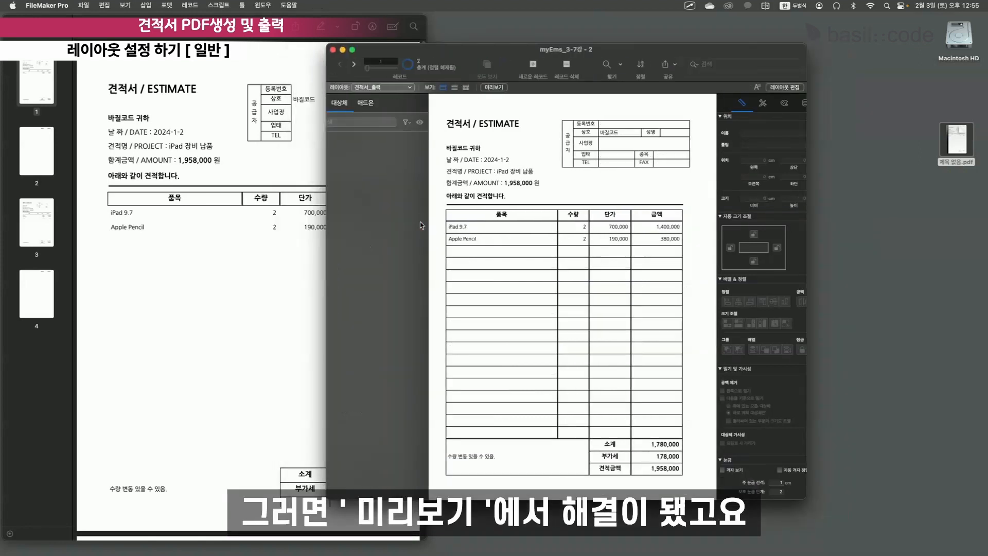
left_click(597, 87)
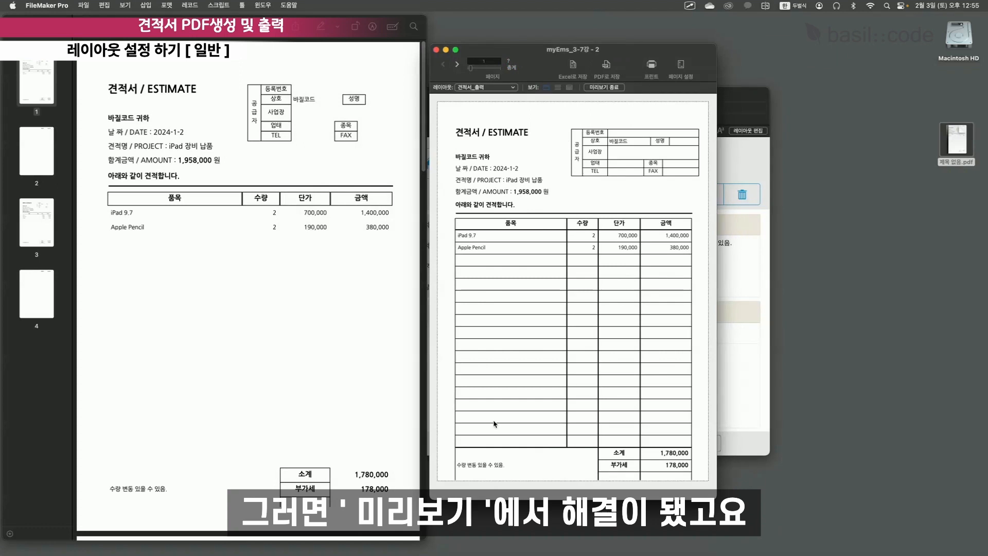
Step: Examine page 2 of the PDF and the overflow pages in the 견적서_출력 print preview, then leave the preview
left_click(42, 155)
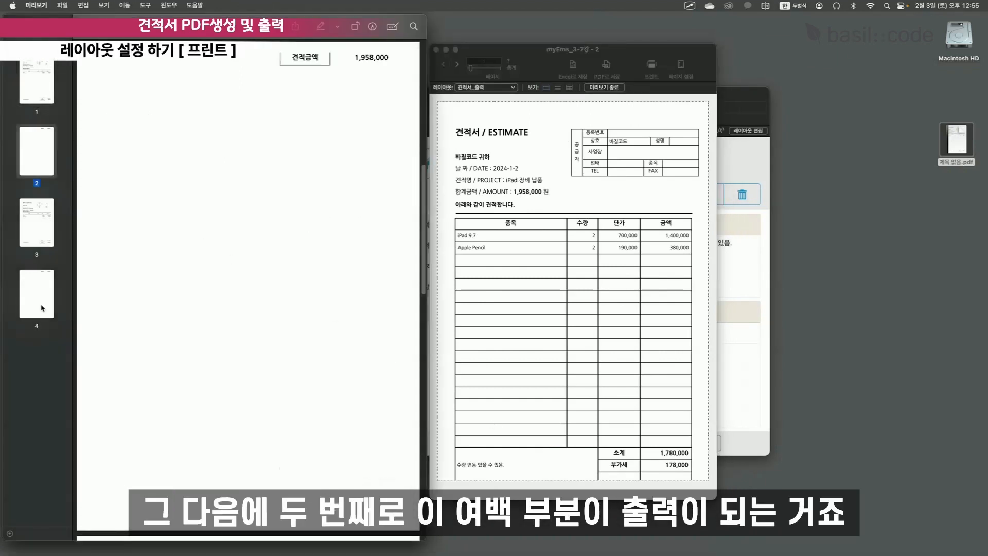
left_click(539, 50)
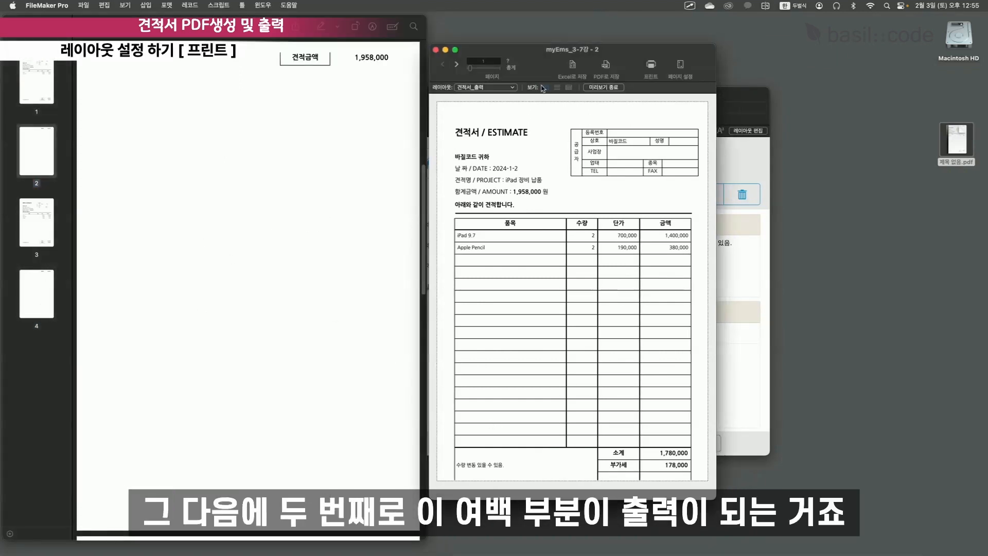
left_click(456, 64)
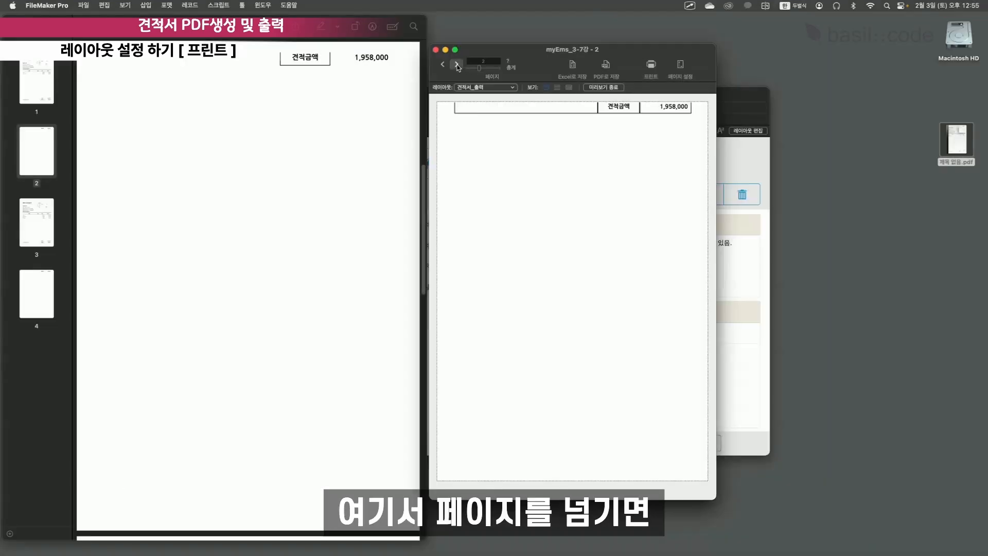
left_click(457, 65)
left_click(456, 65)
left_click(442, 65)
left_click(443, 65)
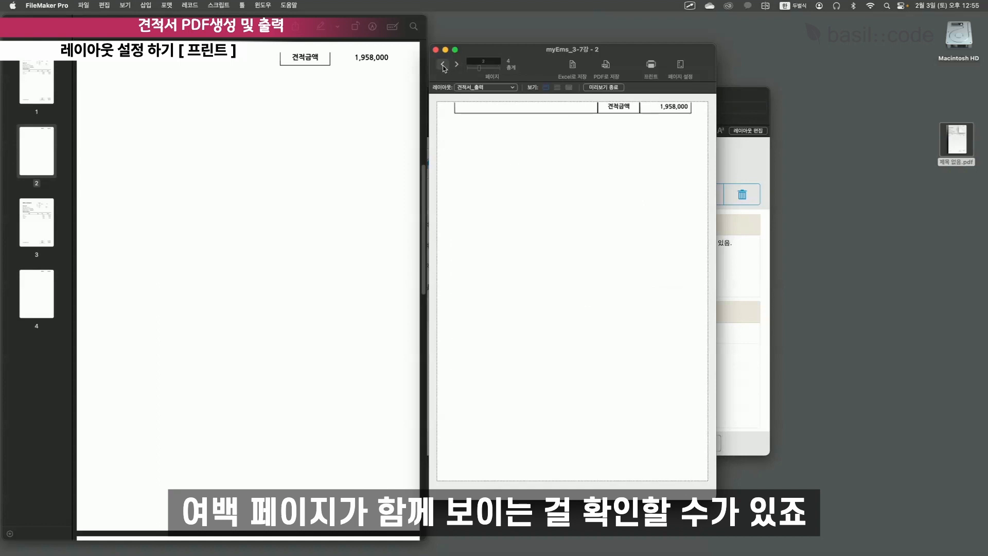
left_click(443, 64)
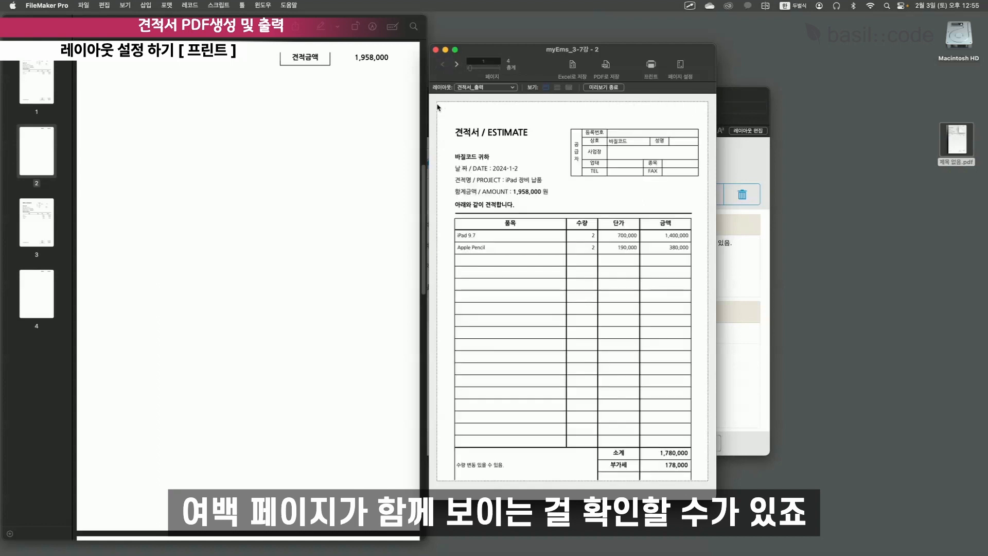
left_click(611, 88)
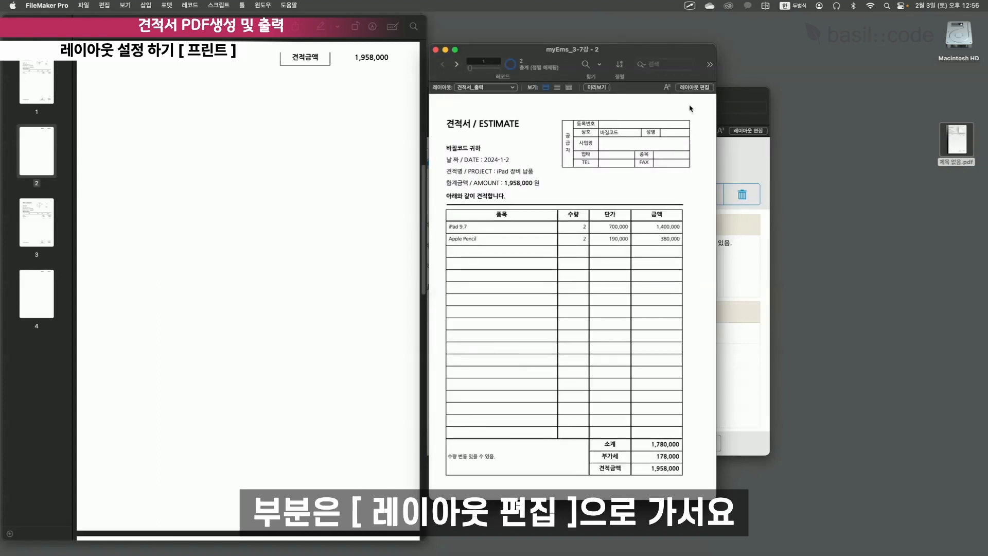
Step: Enable fixed page margins in the print settings of the 견적서_출력 layout, with 2 cm at the top and 1 cm at the bottom
left_click(695, 88)
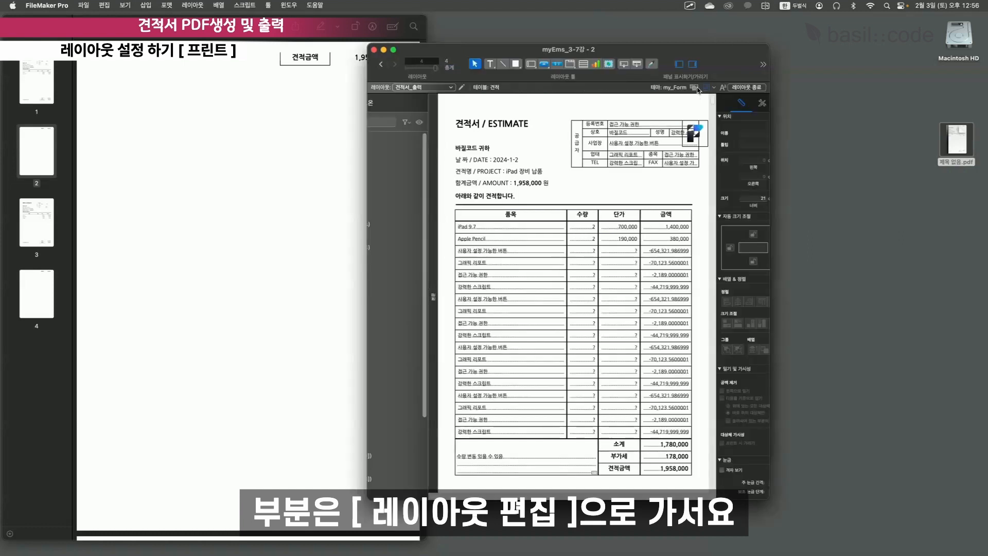
left_click(195, 5)
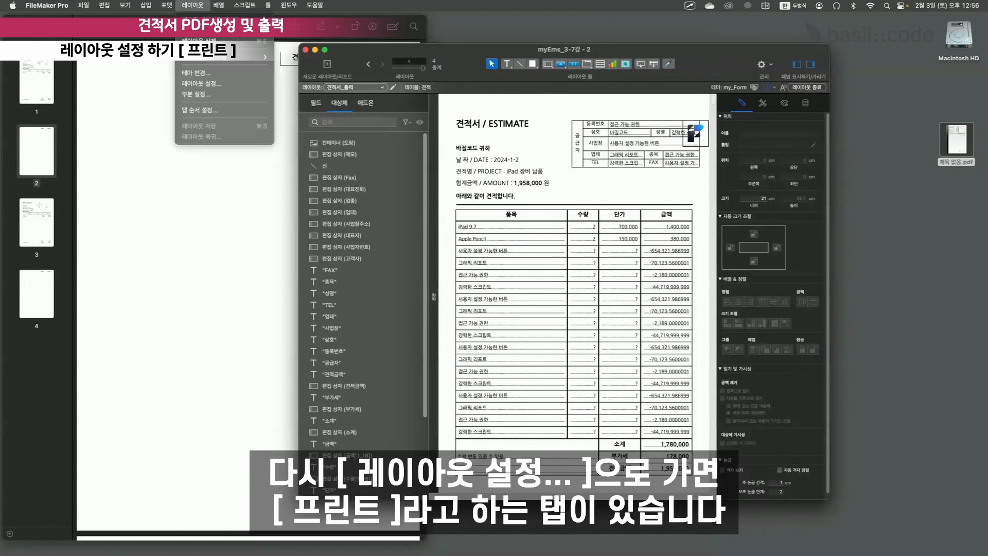
left_click(208, 85)
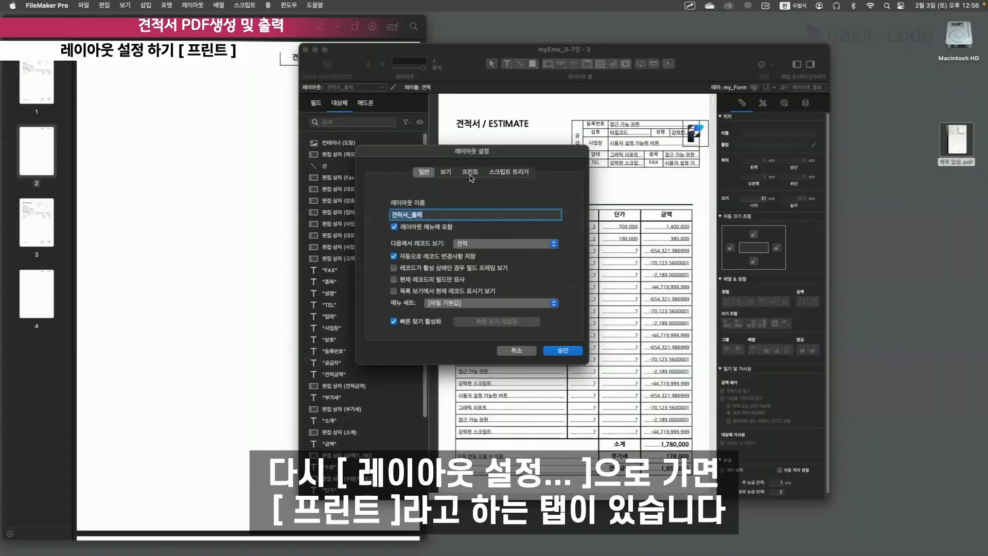
left_click(471, 174)
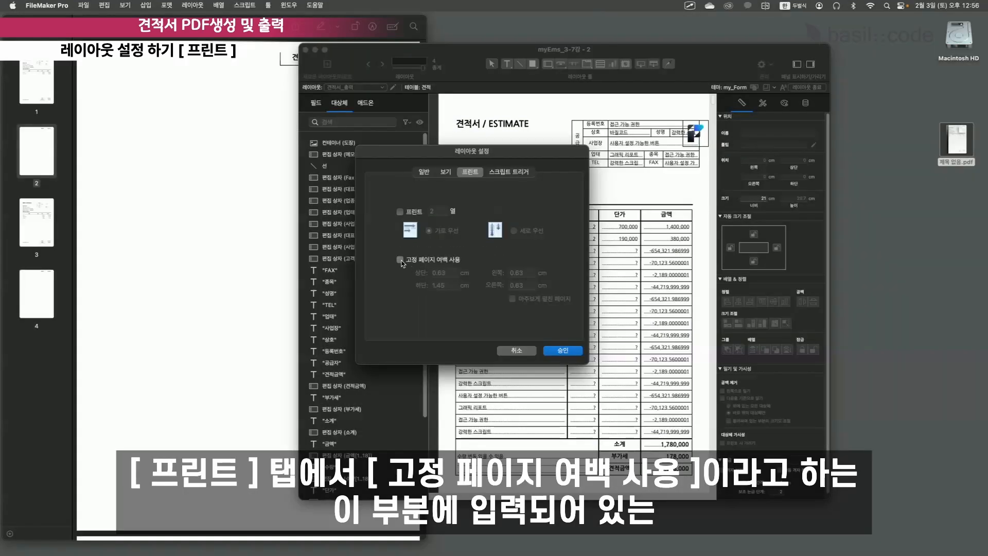
left_click(400, 259)
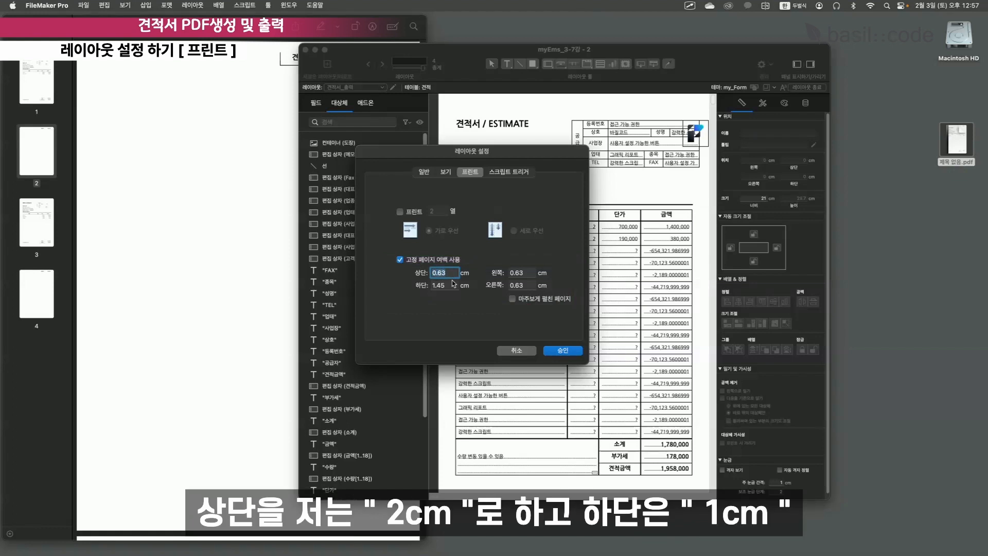
type("2")
key("Tab")
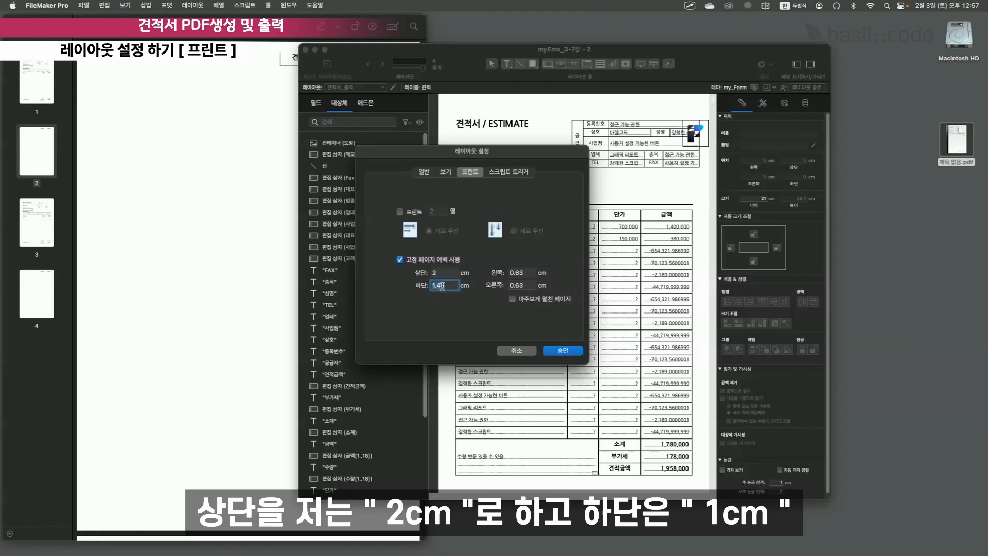
type("1")
key("Tab")
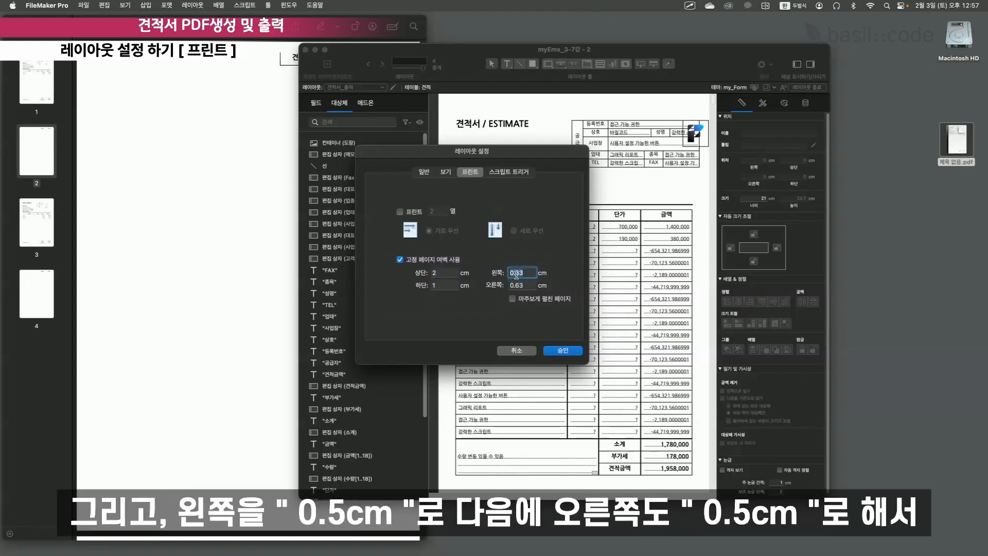
Step: Set both the left and right fixed page margins to 0.5 cm and accept the layout setup
type("0")
left_click(512, 285)
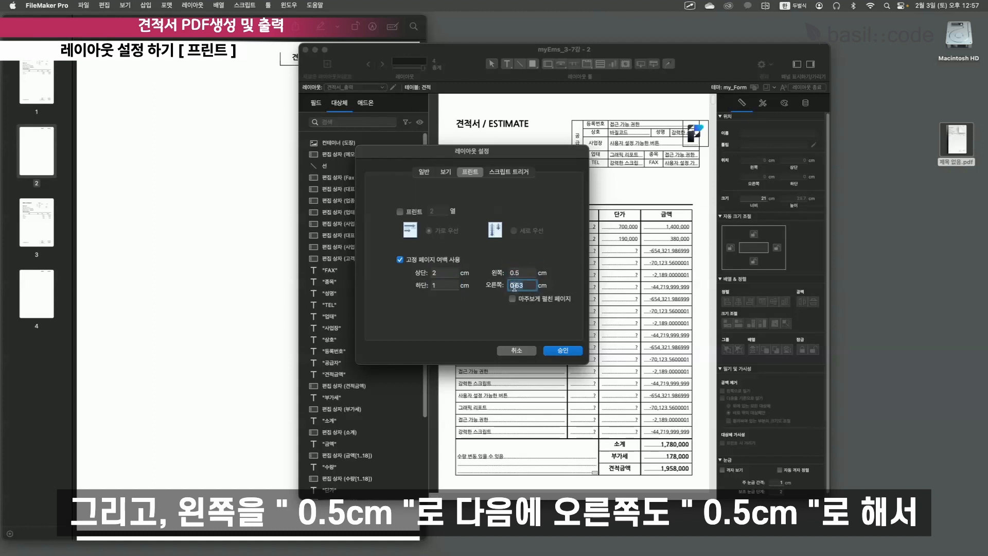
type("0")
left_click(570, 352)
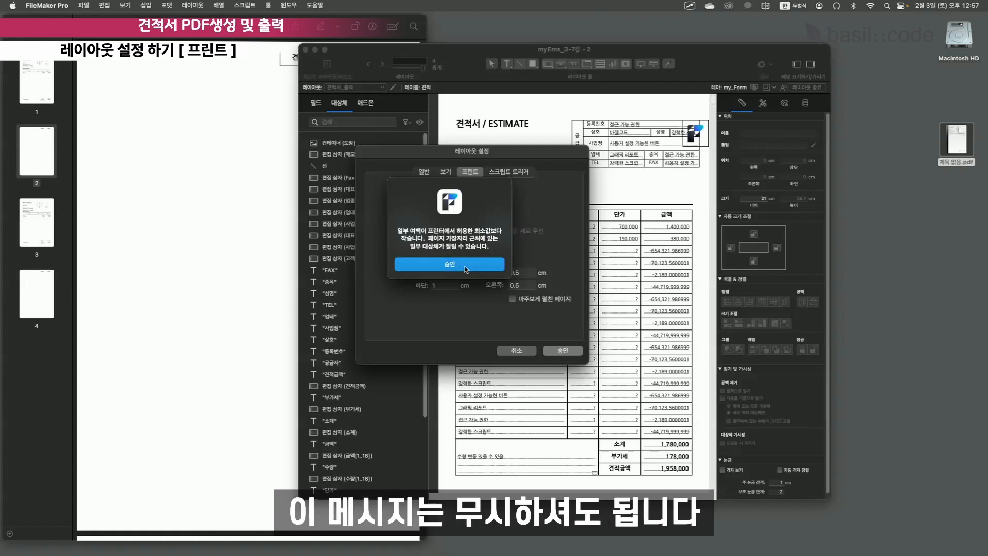
left_click(449, 264)
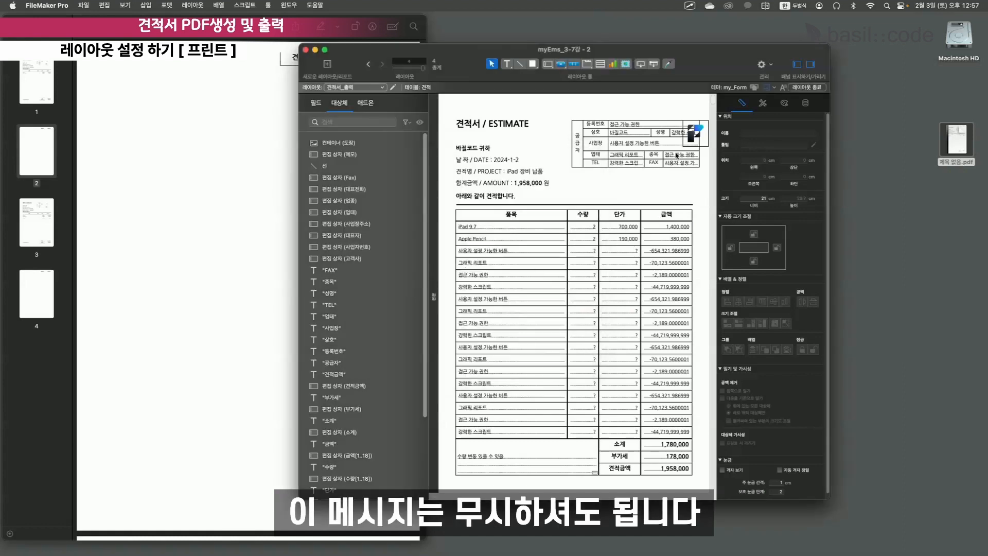
Step: Set the layout's width to 20 cm in an enlarged window and select the body part
left_click_drag(830, 500, 893, 528)
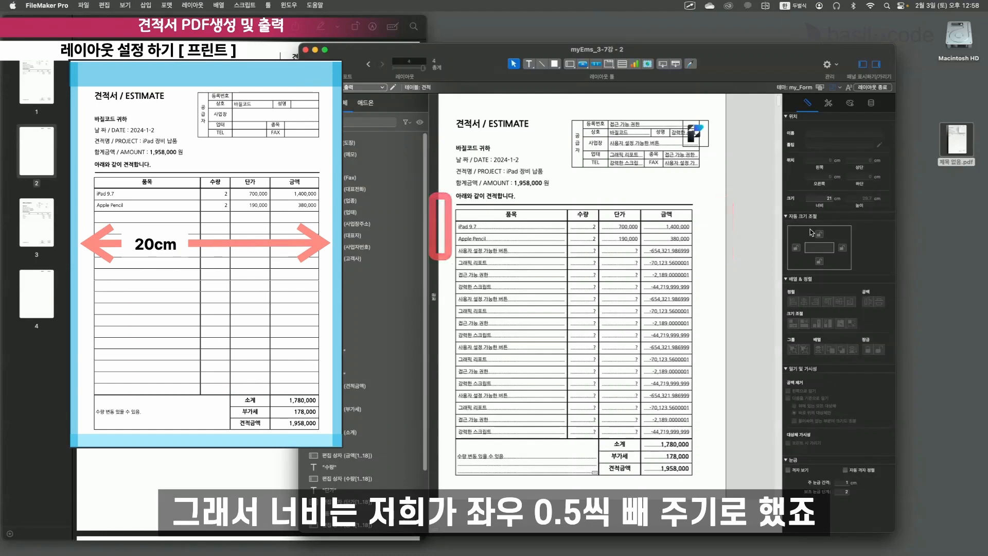
double_click(822, 198)
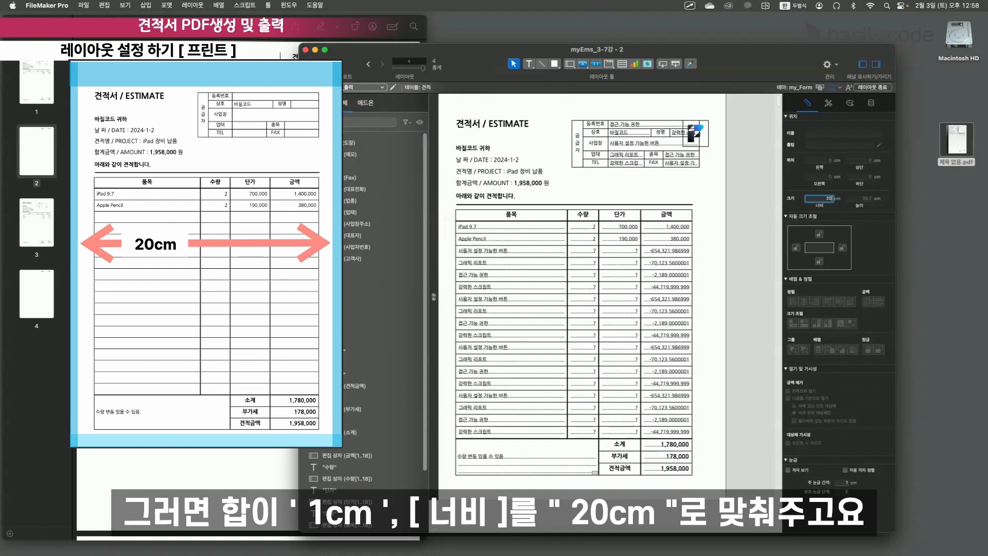
left_click(435, 201)
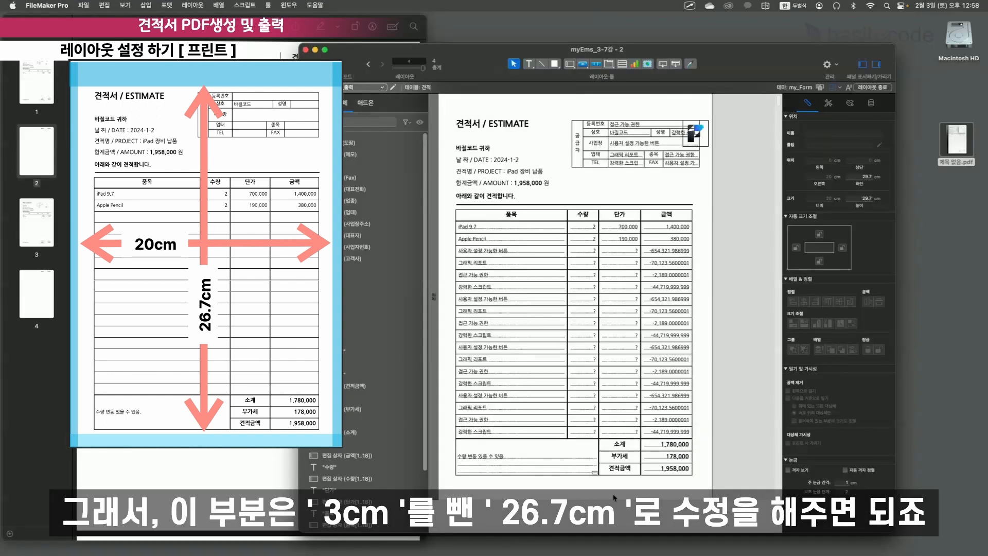
Step: Try to set the body part's height to 26.7 cm
left_click(858, 198)
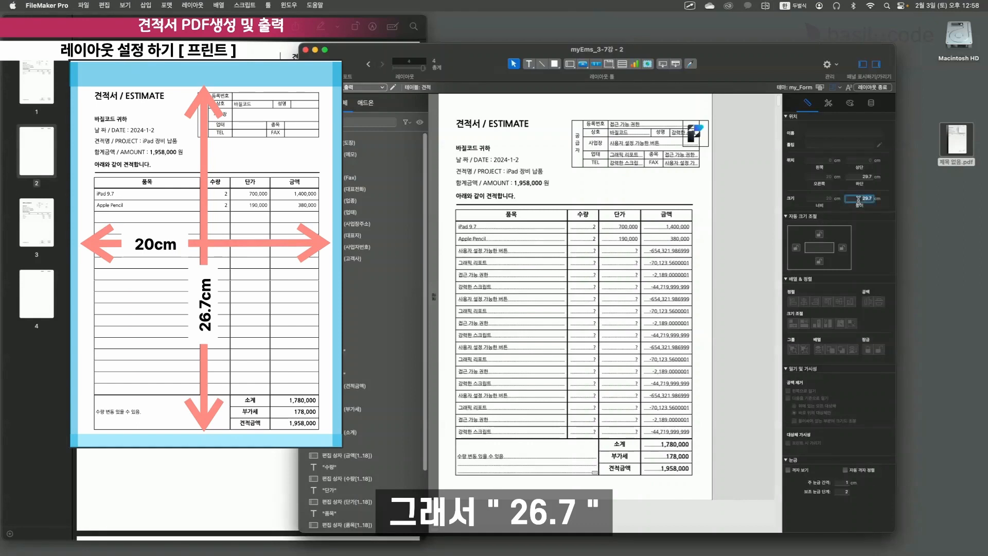
type("26.7")
key("Return")
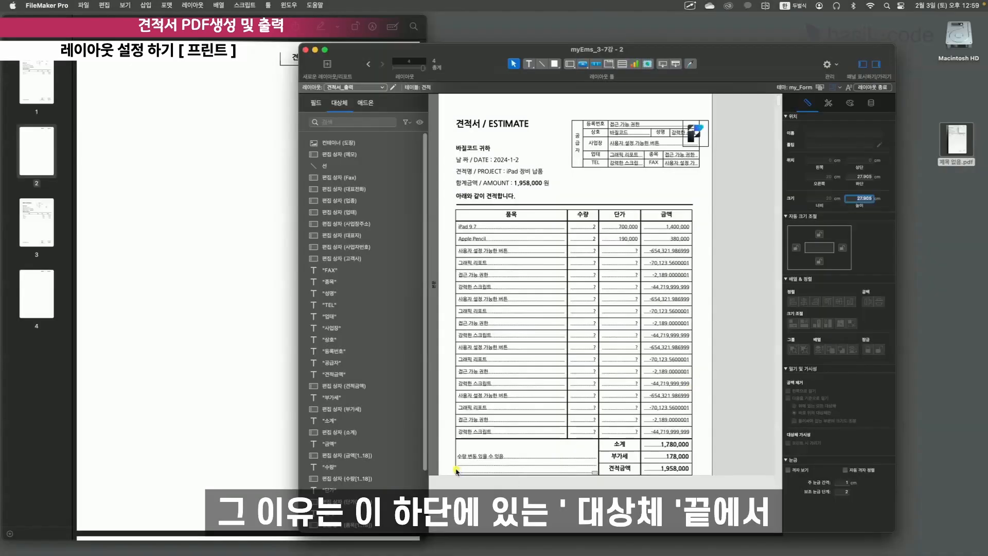
Step: Select all objects on the estimate layout and move them up together, close to the page's upper edge
left_click_drag(449, 470, 701, 488)
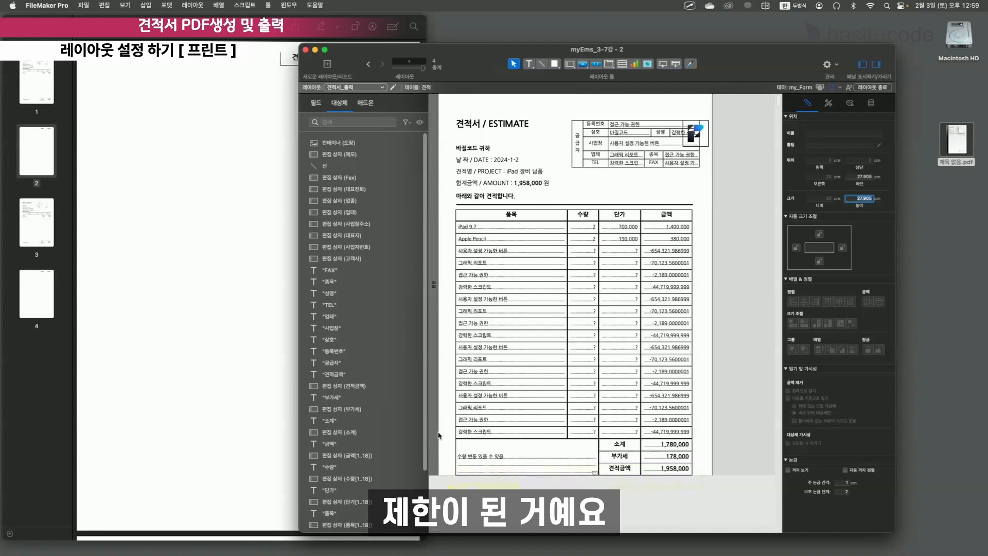
left_click_drag(710, 490, 440, 95)
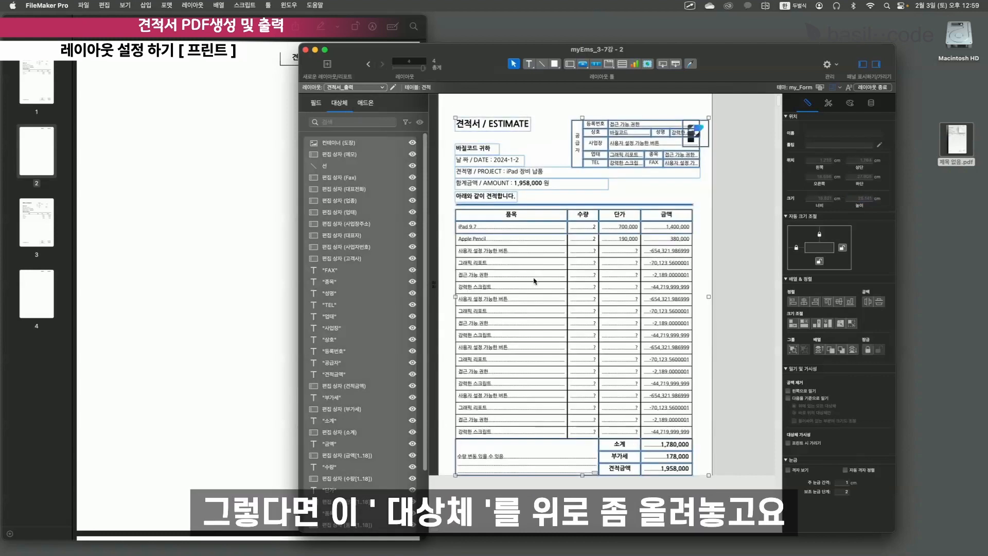
left_click_drag(548, 297, 546, 277)
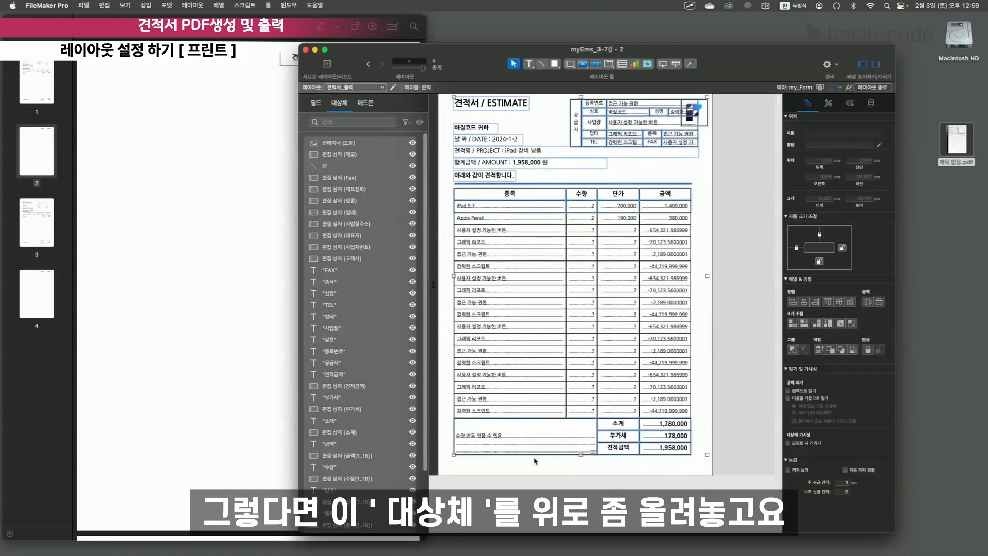
Step: Select the body part and reduce its height to 26.7 cm
left_click(440, 459)
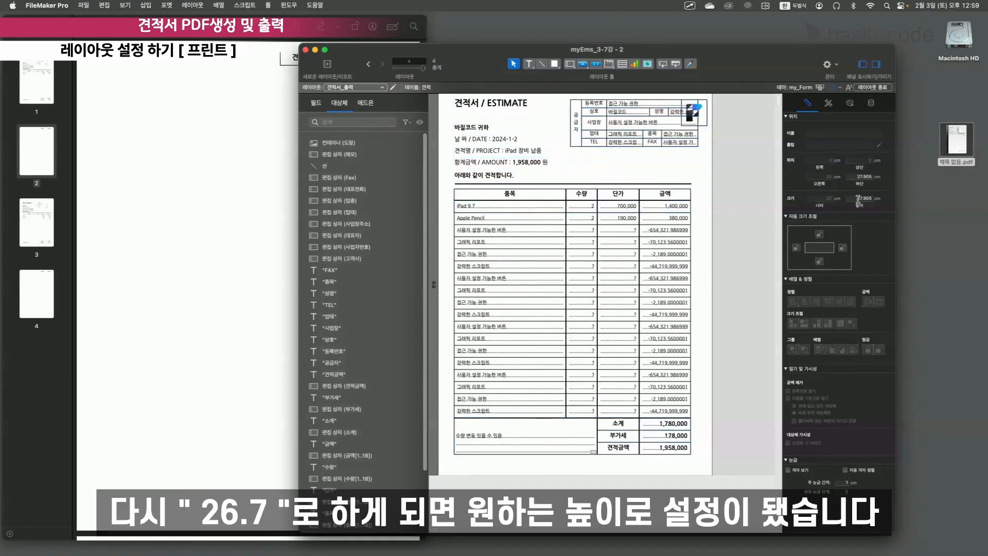
left_click(846, 198)
type("26.7")
key("Return")
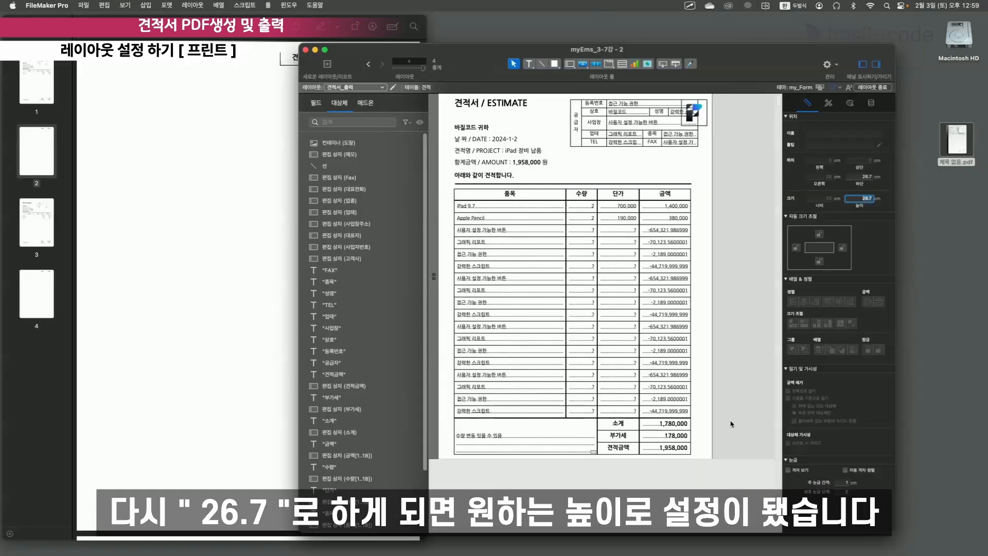
Step: Move the stamp container off the page and centre all remaining estimate objects horizontally on the layout
left_click(725, 451)
left_click_drag(722, 478, 450, 90)
left_click_drag(512, 165, 507, 164)
left_click(741, 137)
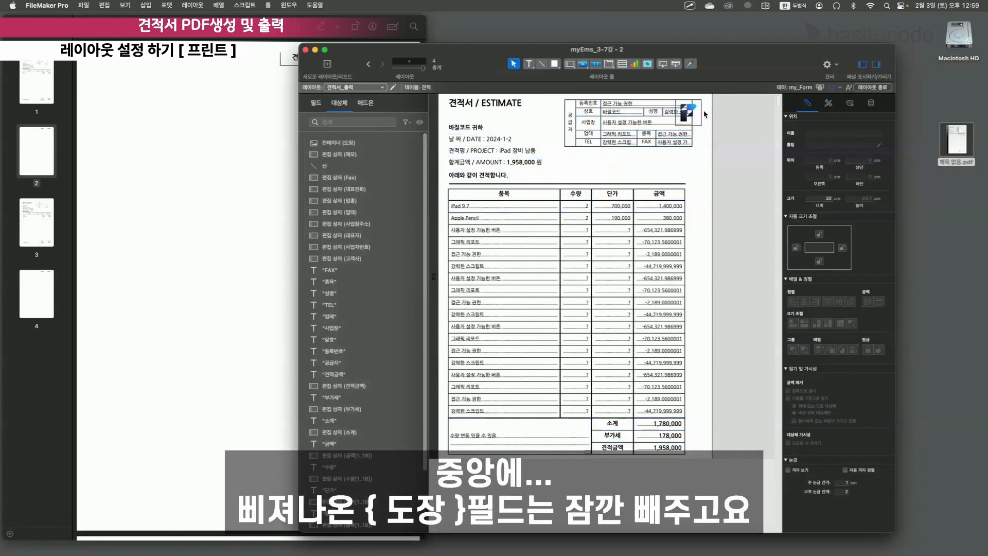
left_click_drag(695, 113, 761, 117)
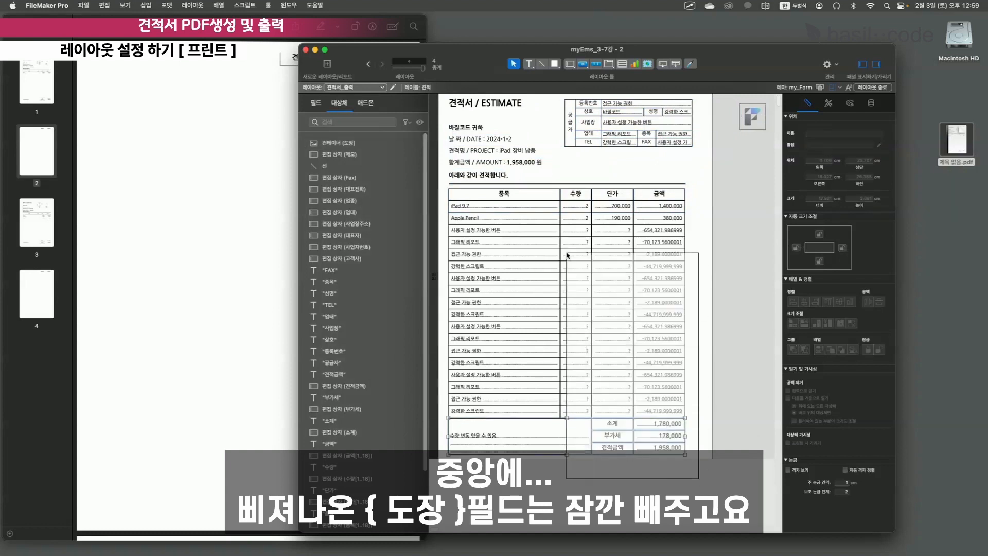
left_click_drag(700, 483, 446, 93)
left_click_drag(481, 144, 487, 141)
Step: Place the stamp container back at the supplier table's right edge, exit layout editing and save the layout changes
left_click_drag(750, 125, 694, 122)
left_click(873, 87)
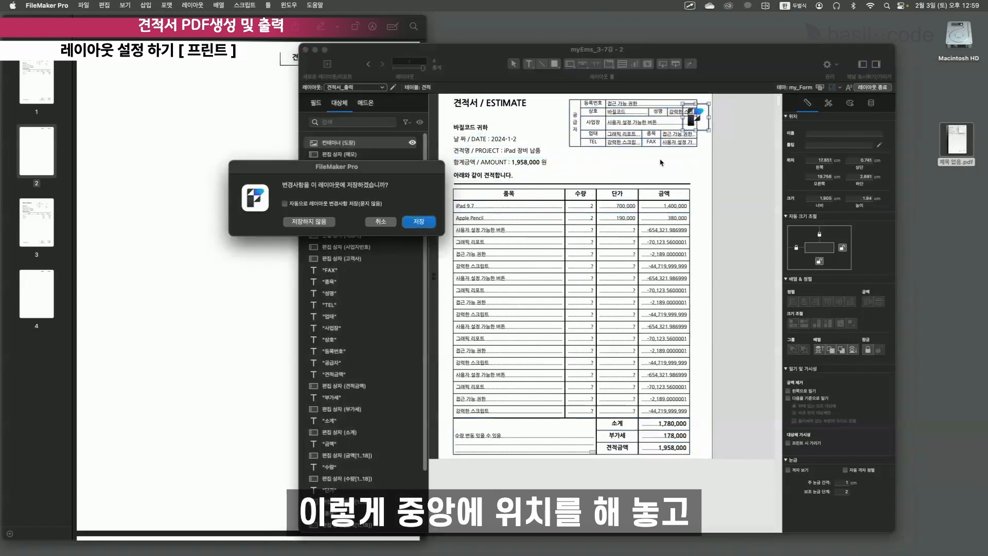
left_click(419, 222)
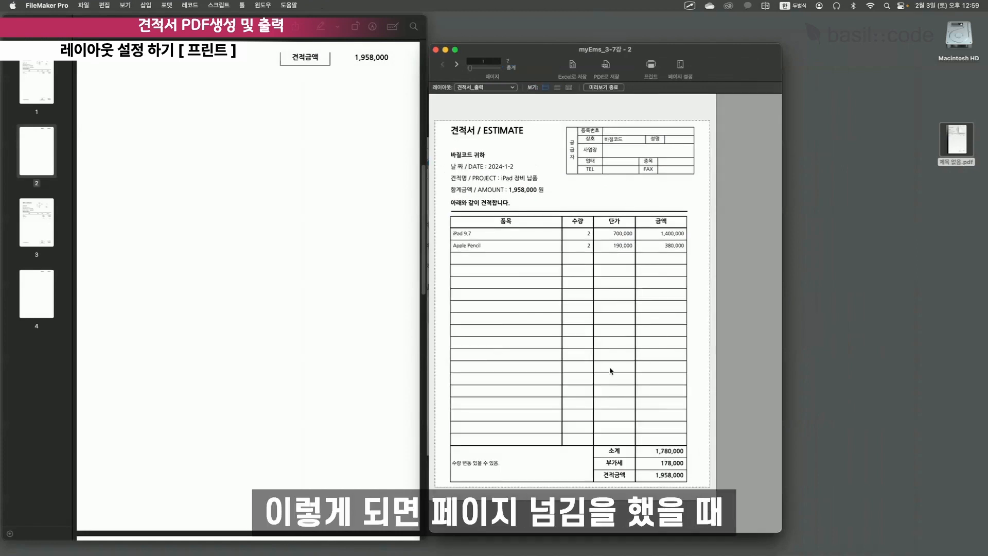
Step: Page back and forth through the estimate's print preview to check for blank pages and uneven side margins
left_click(456, 65)
left_click(443, 65)
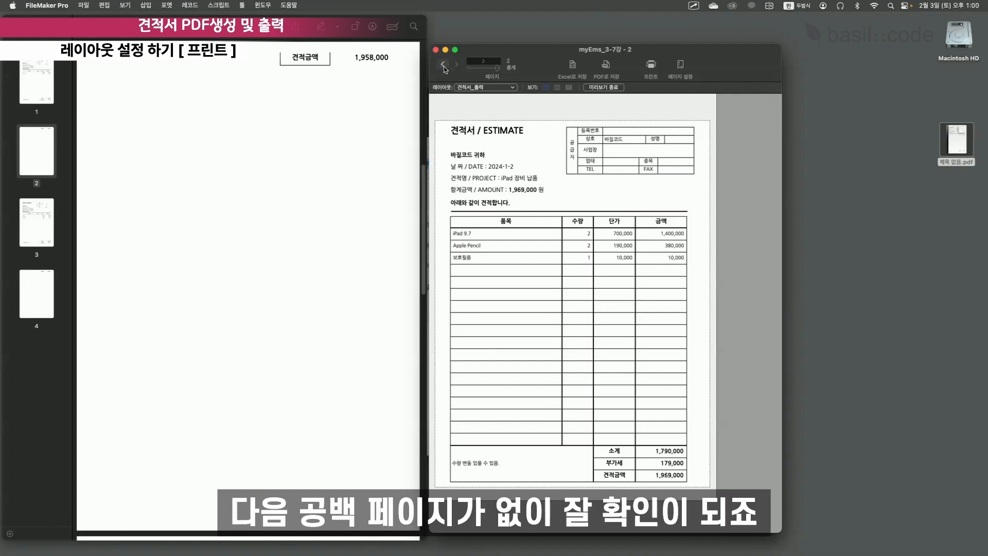
left_click(457, 66)
left_click(442, 66)
left_click(457, 65)
left_click(443, 66)
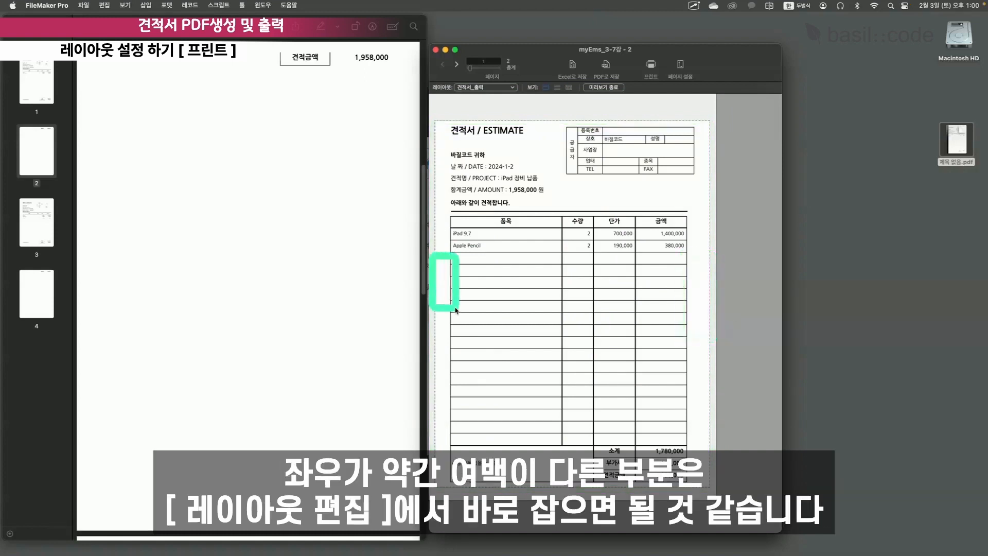
Step: Return to layout editing, set the stamp container aside, group the supplier table and align its right edge with the item table
left_click(603, 88)
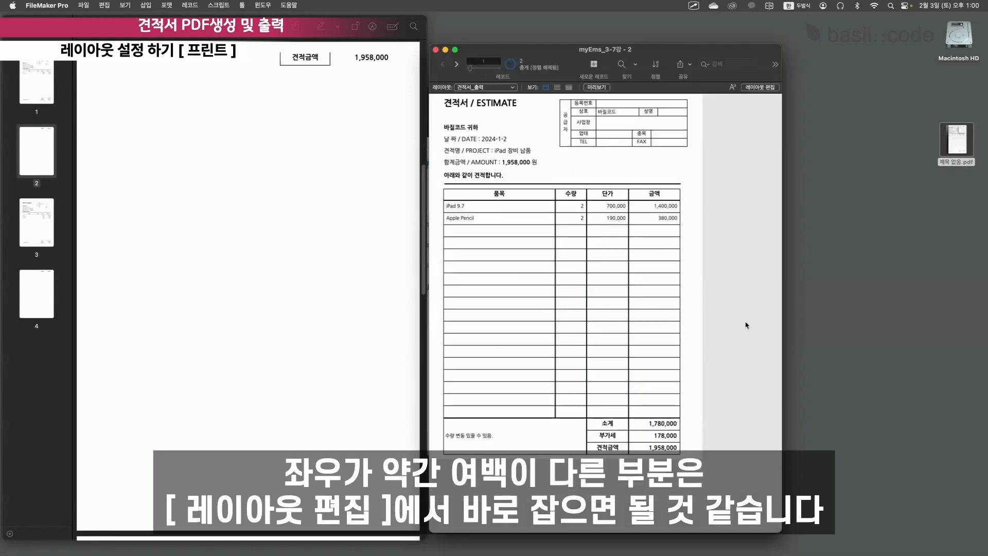
key("super+l")
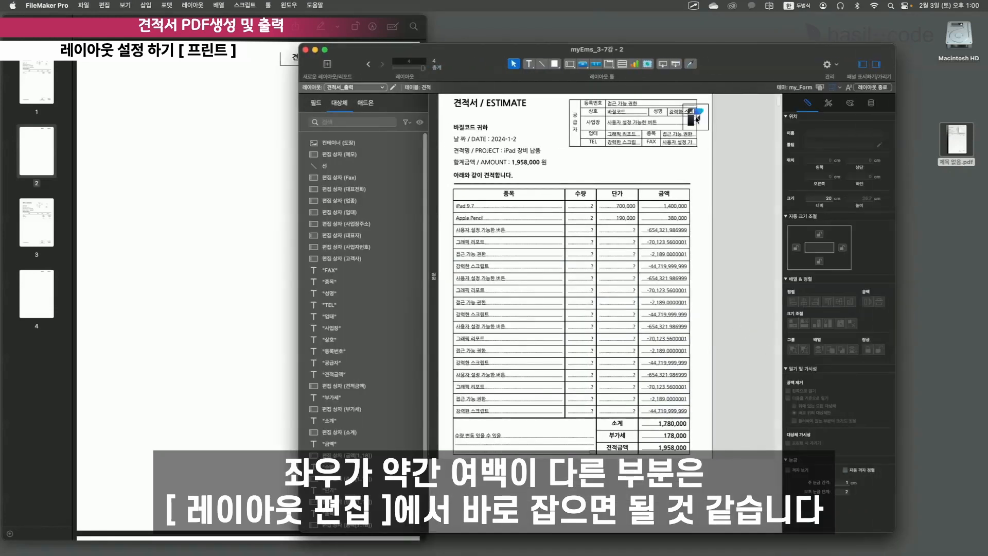
left_click_drag(697, 120, 753, 123)
left_click_drag(725, 387, 560, 78)
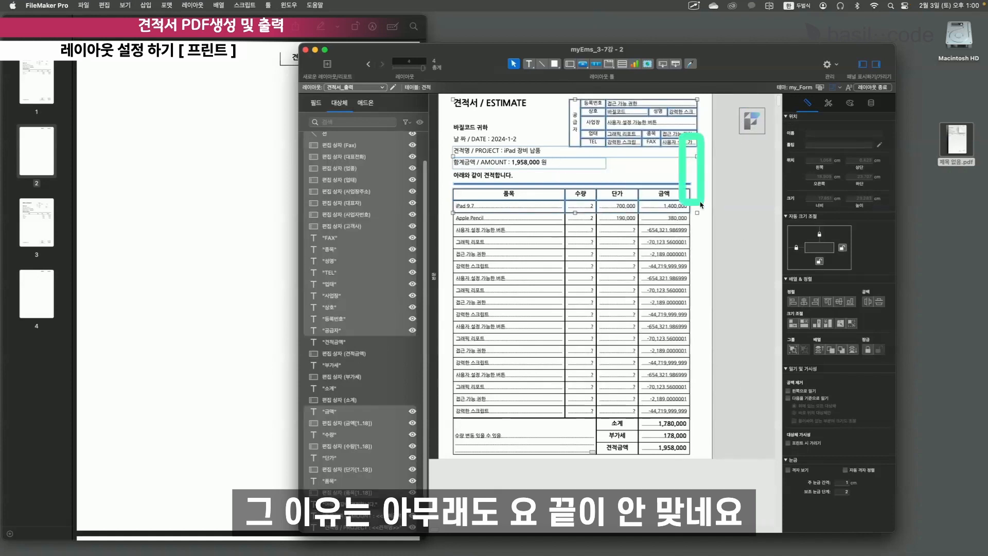
left_click(683, 135)
left_click_drag(705, 154, 563, 95)
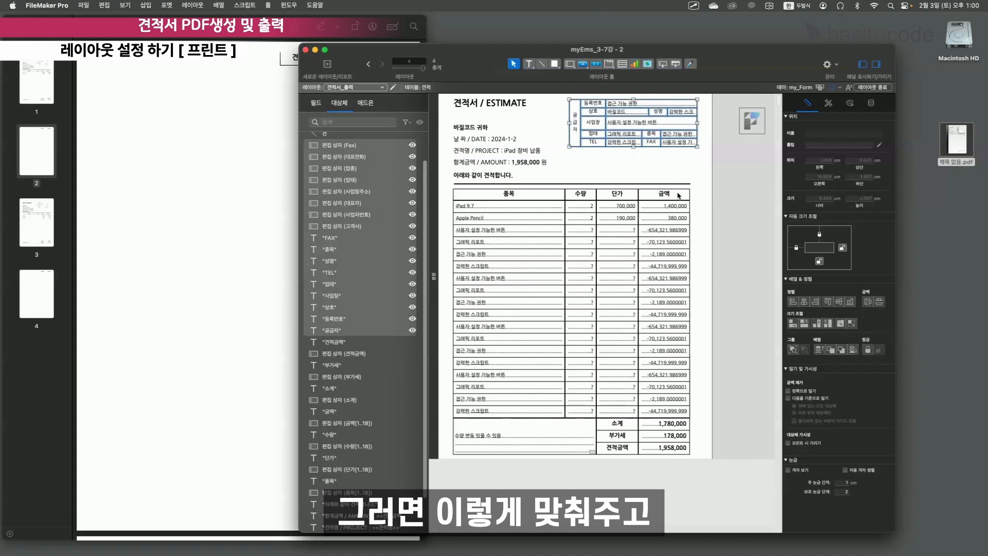
key("super+r")
left_click_drag(672, 126, 665, 125)
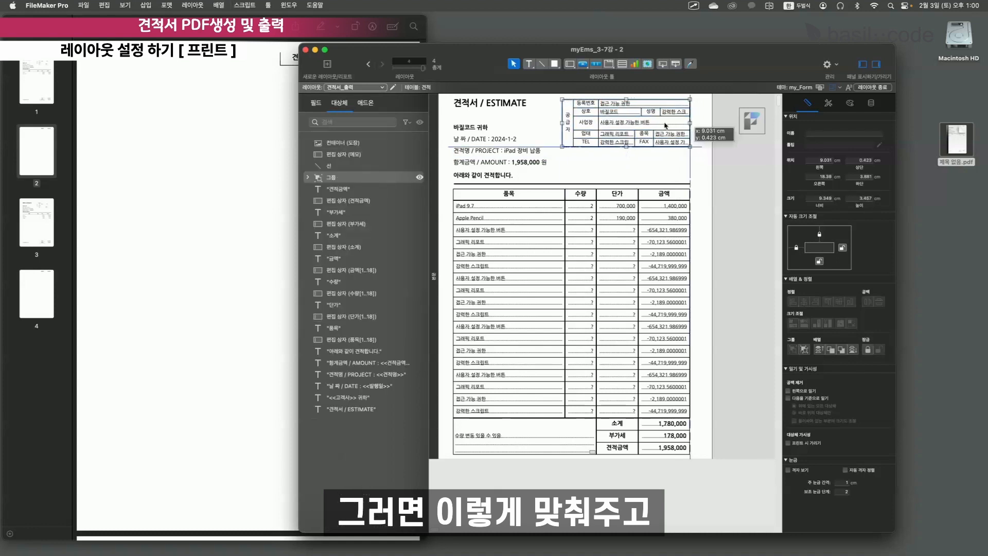
left_click(710, 171)
Step: Narrow the project name text to the item table's right edge and re-centre all objects except the stamp on the page
left_click(679, 155)
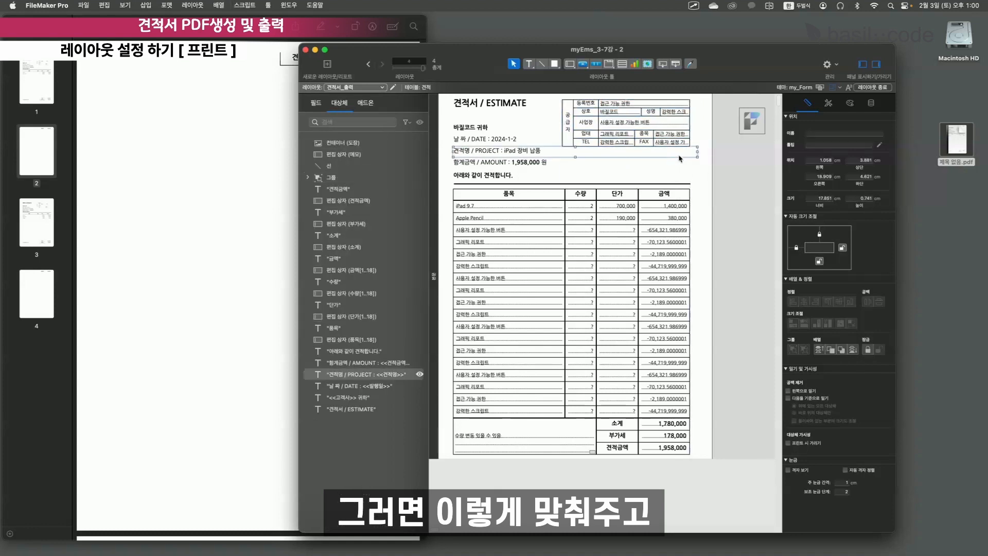
left_click_drag(697, 151, 691, 150)
left_click_drag(698, 471, 460, 89)
left_click_drag(487, 131, 491, 132)
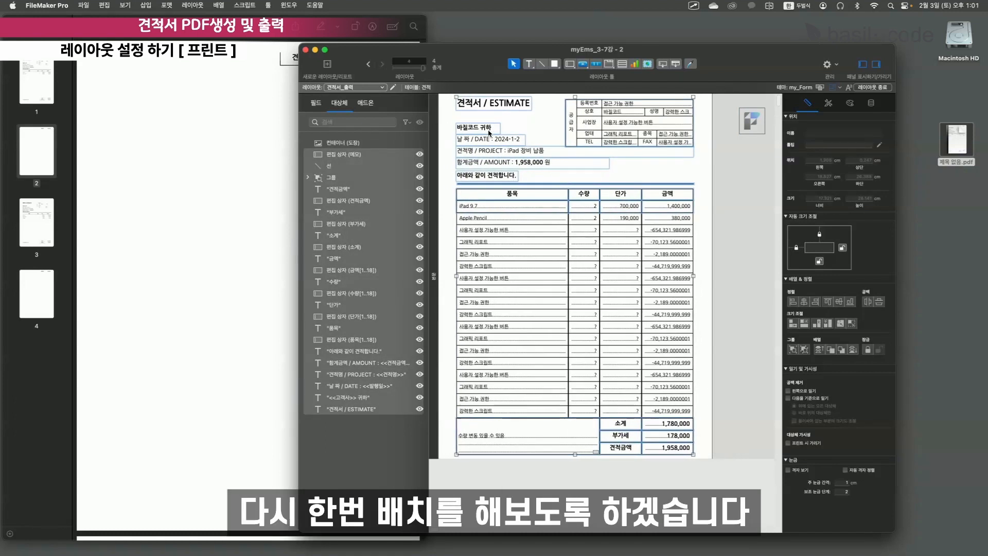
Step: Place the stamp container over the supplier table's right edge at about x 17.357 cm, y 0.882 cm, and save the layout
left_click_drag(754, 122, 692, 122)
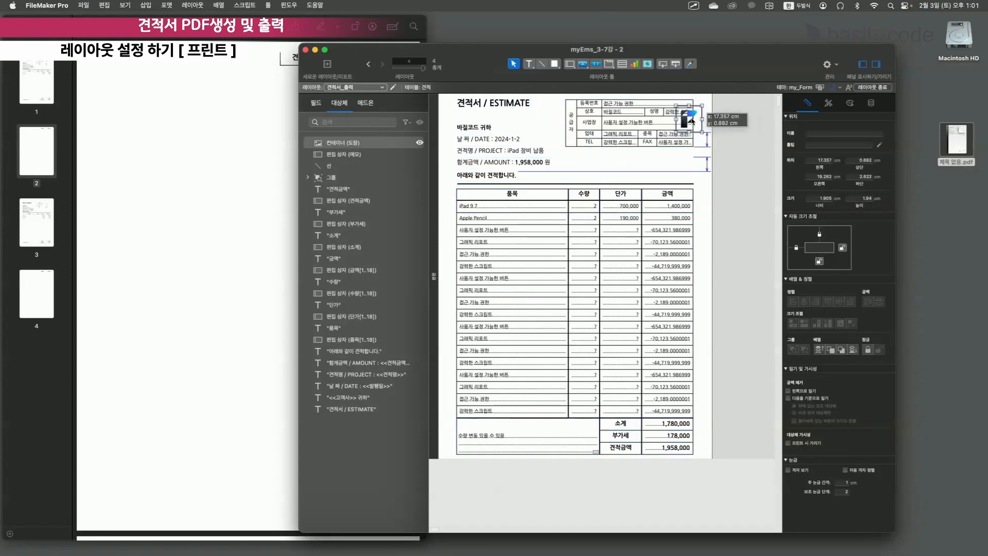
left_click(872, 87)
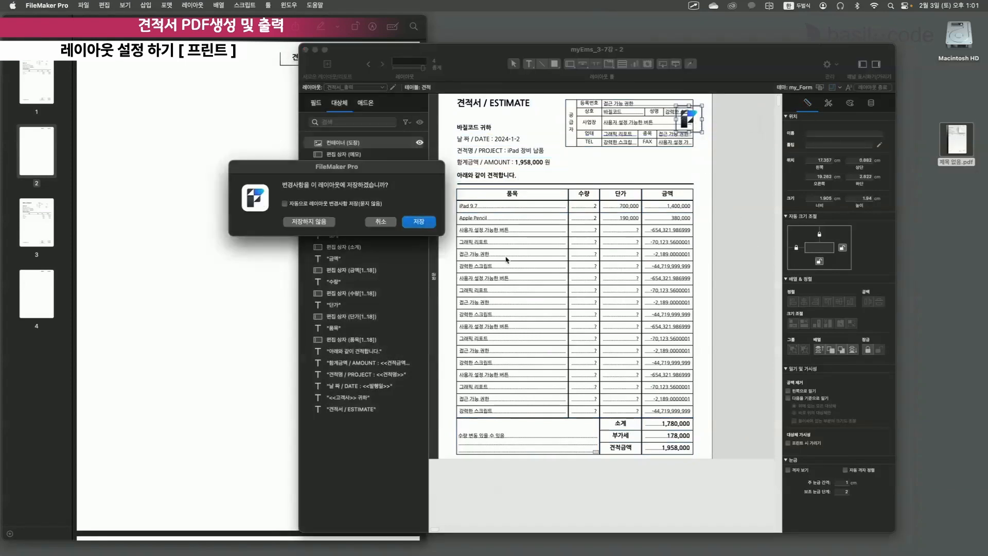
left_click(419, 222)
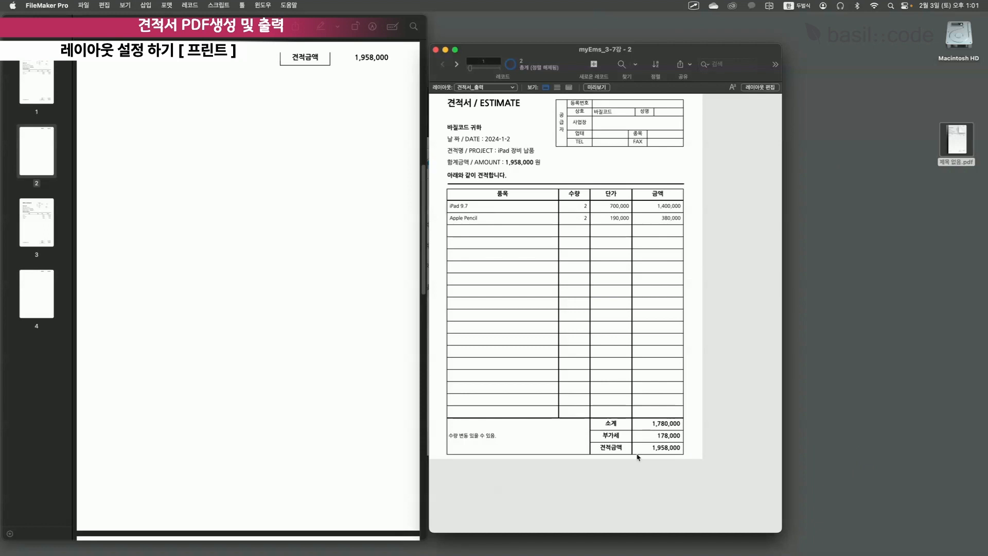
Step: Check the estimate's horizontal placement on the page in preview mode
key("super+u")
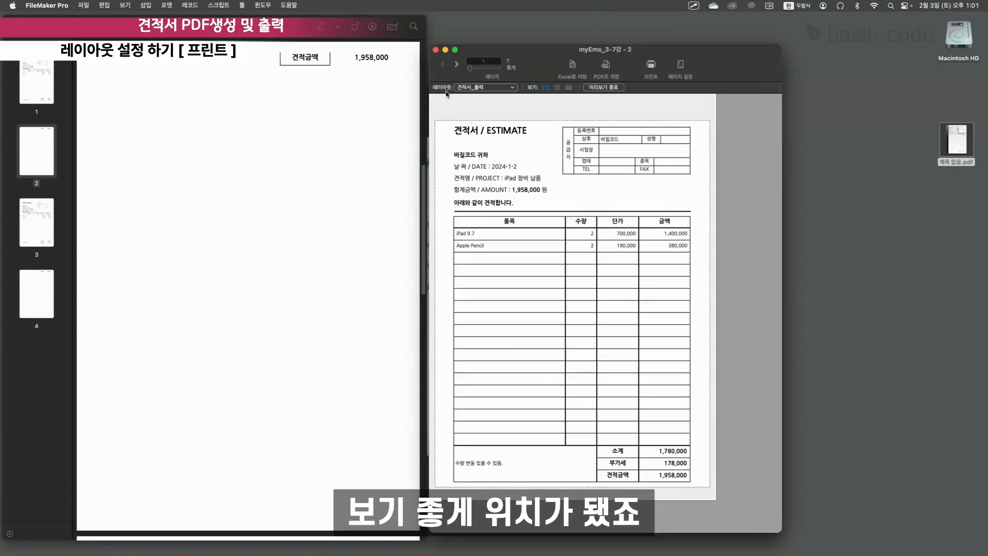
key("super+b")
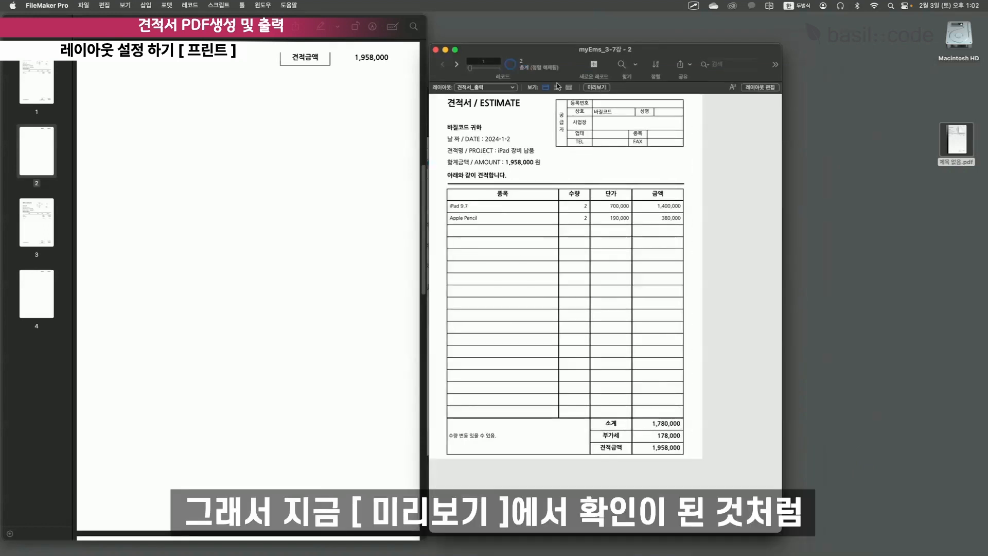
left_click(590, 87)
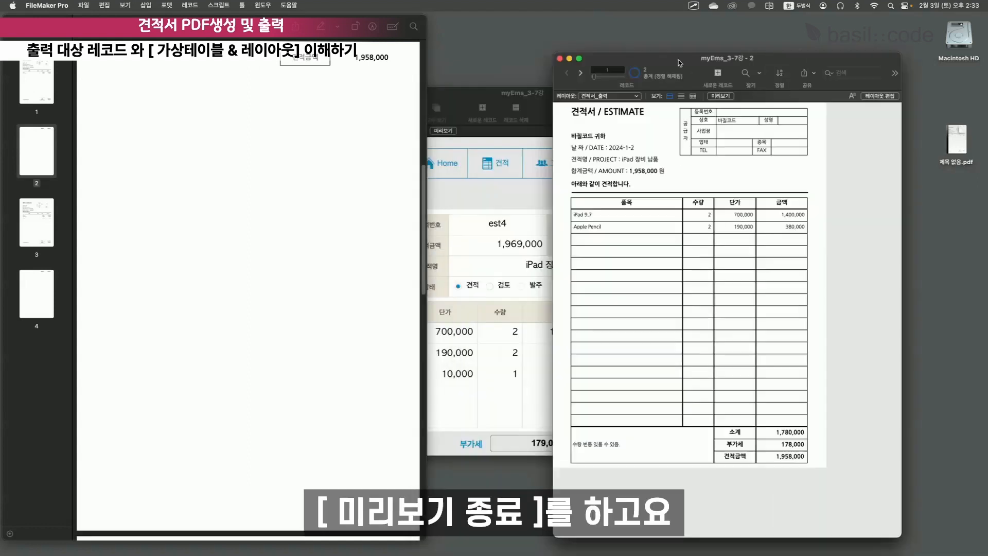
Step: Close the PDF document and arrange the 견적_상세 window and the 견적서_출력 window side by side
left_click_drag(678, 60, 765, 53)
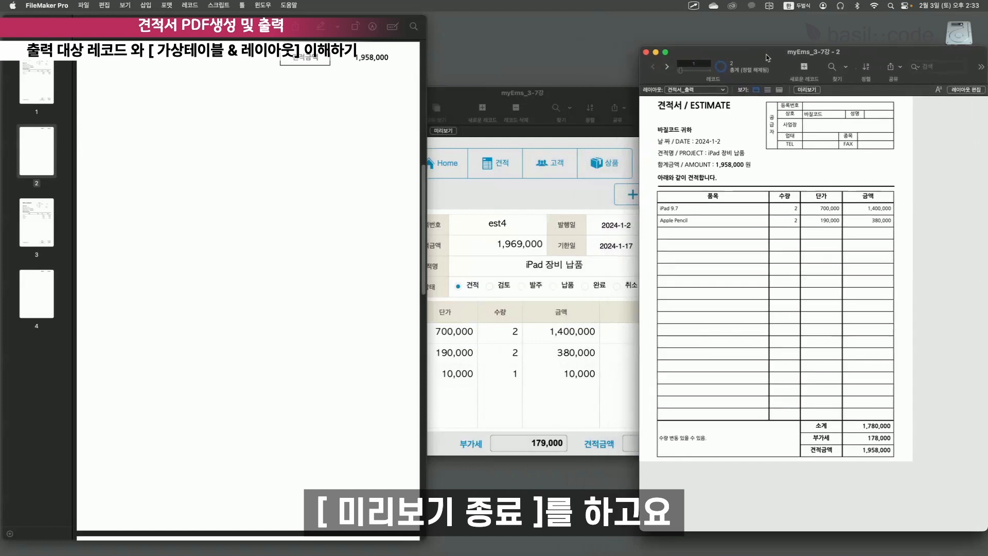
left_click(591, 94)
left_click_drag(591, 95, 459, 88)
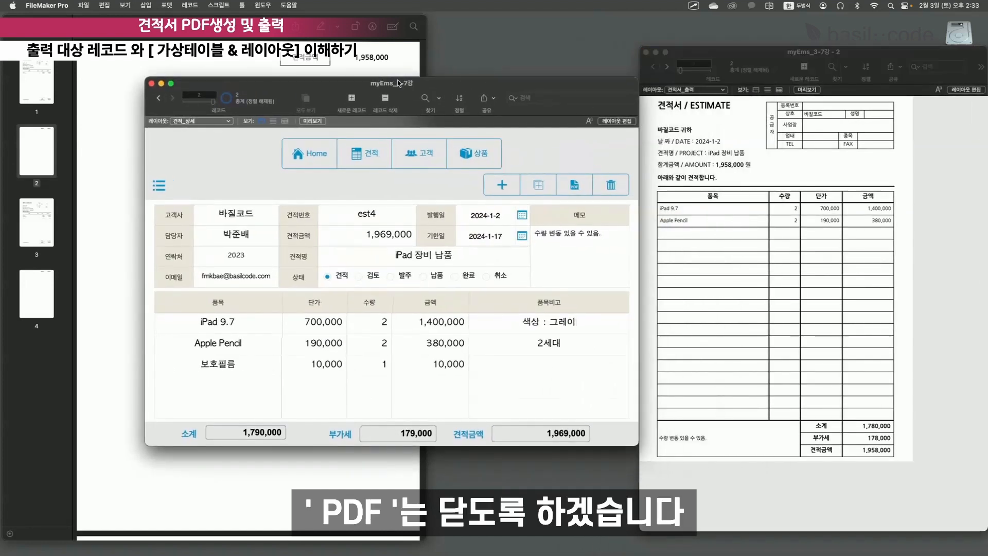
left_click(13, 26)
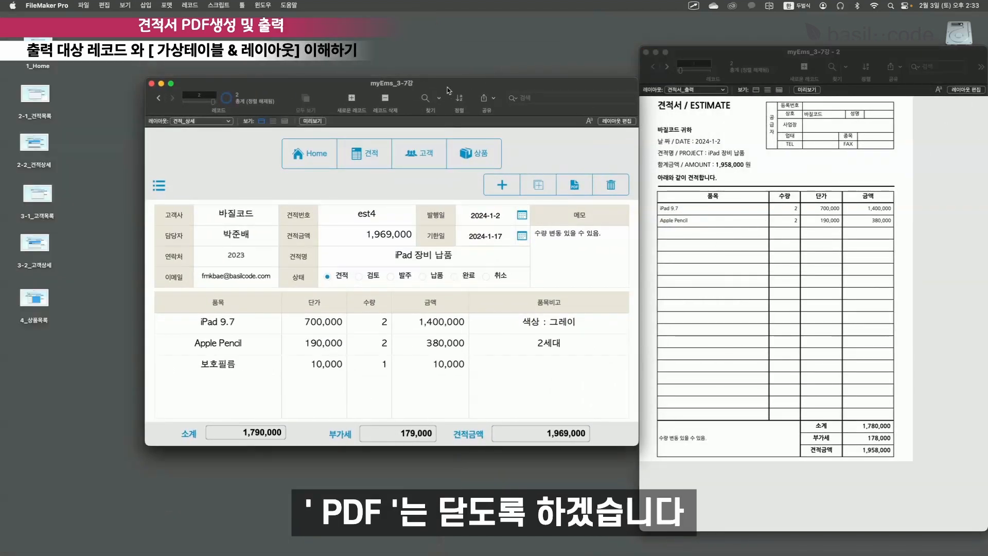
left_click_drag(447, 88, 359, 71)
left_click_drag(761, 58, 686, 54)
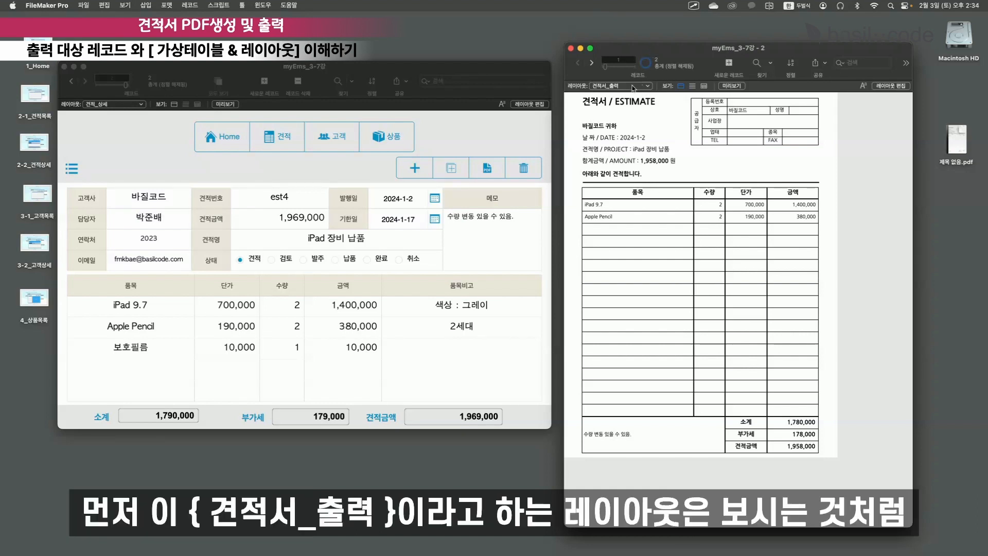
Step: Compare the tables behind the 견적서_출력 and 견적_상세 layouts in layout mode and return both windows to browsing
left_click(887, 87)
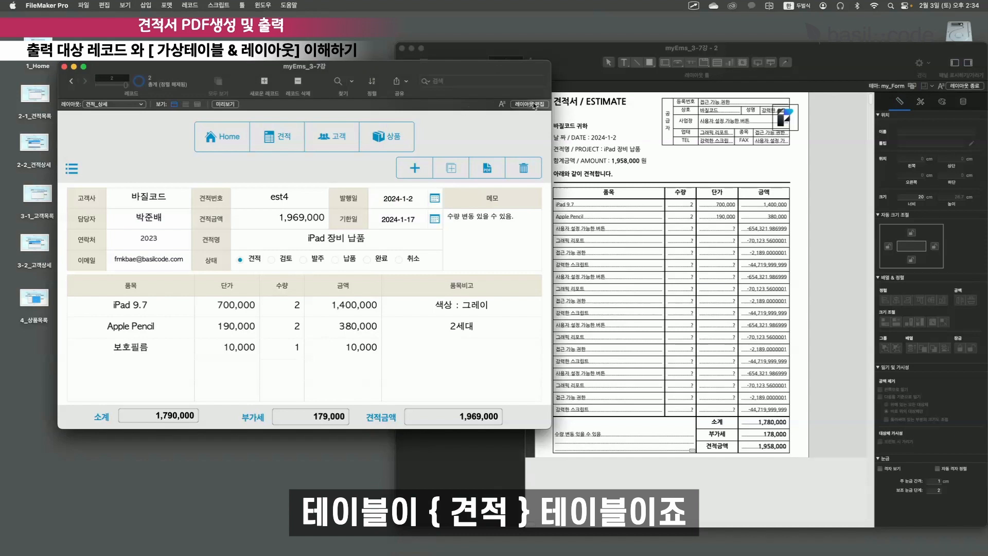
left_click(532, 104)
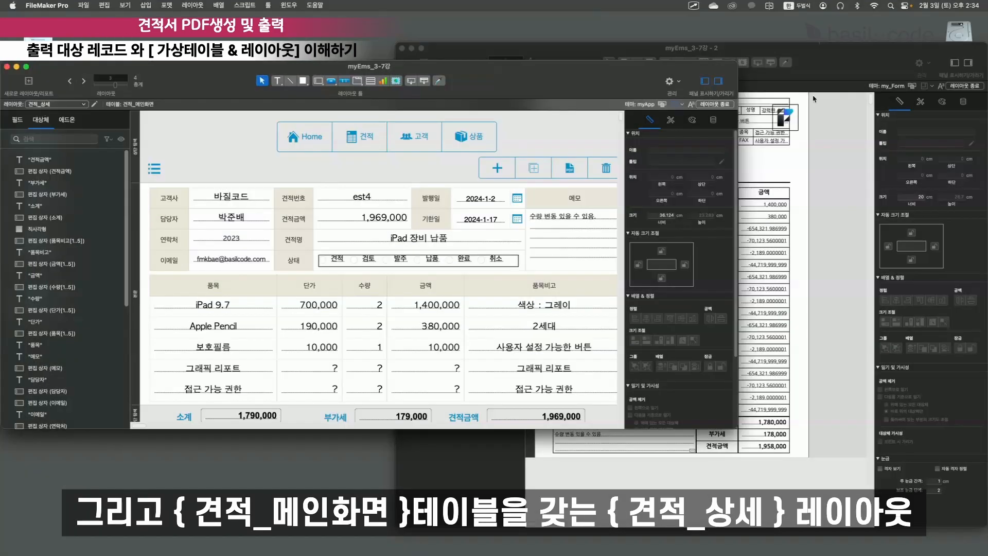
left_click(857, 66)
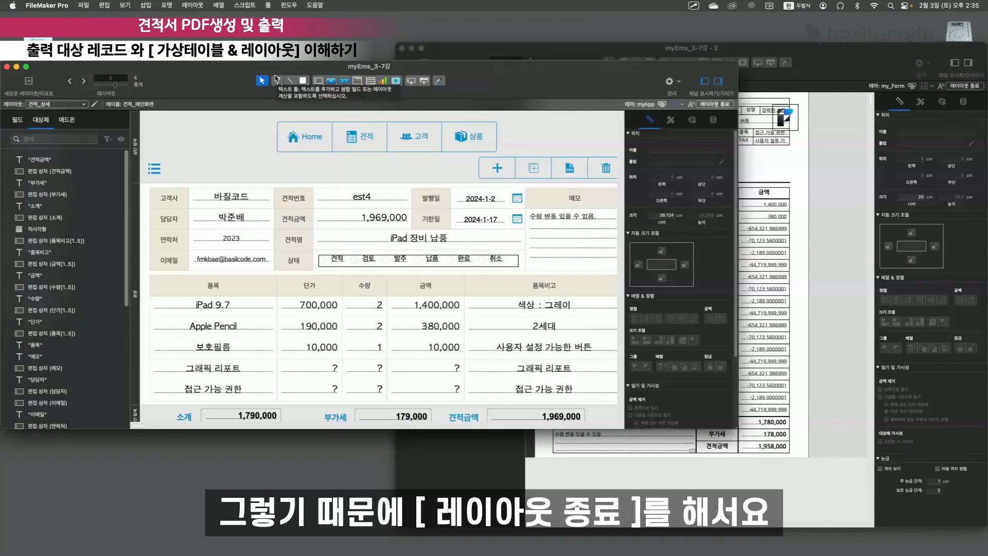
left_click(716, 104)
left_click(855, 72)
left_click(965, 86)
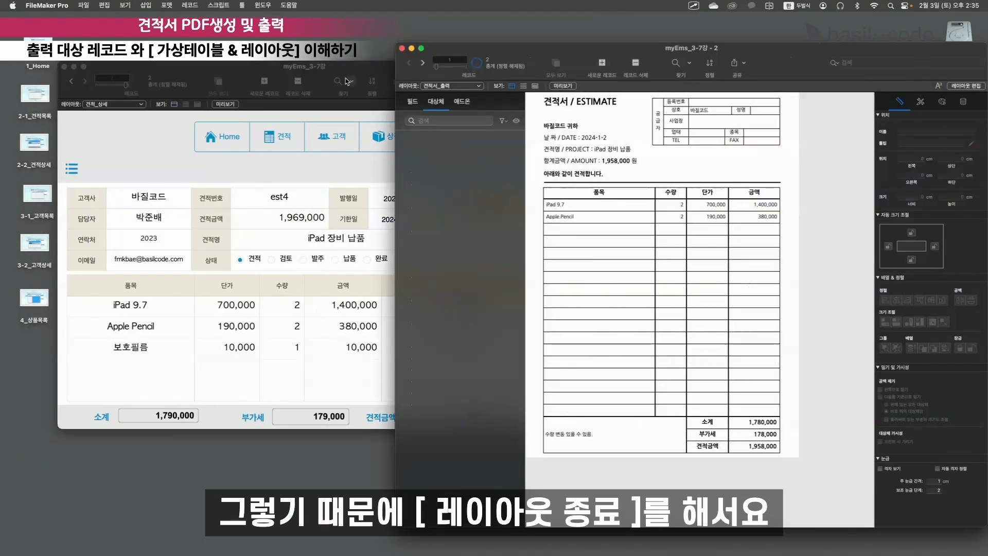
Step: Move the 견적서_출력 window clear of the 견적_상세 window so both records are fully visible
left_click(357, 71)
left_click_drag(620, 51, 662, 53)
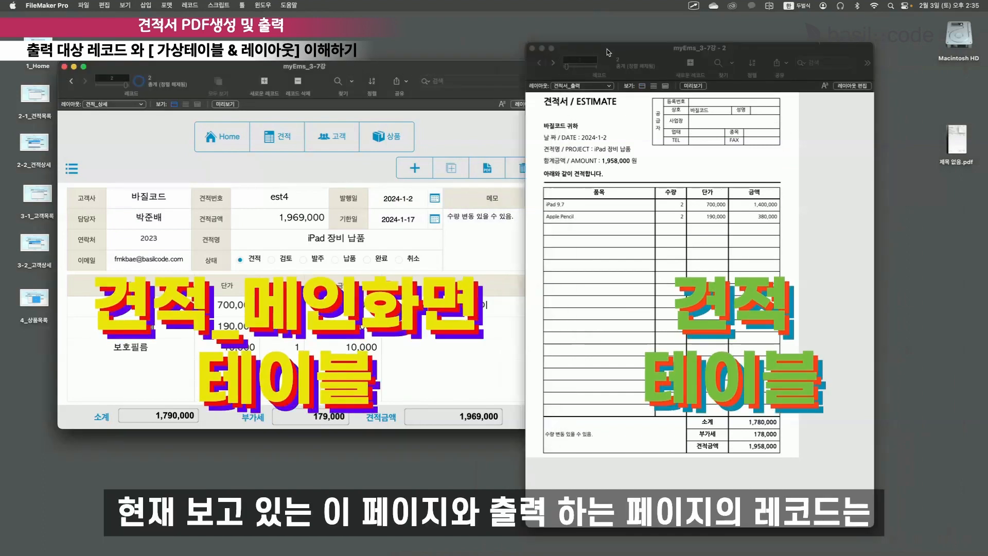
left_click(526, 71)
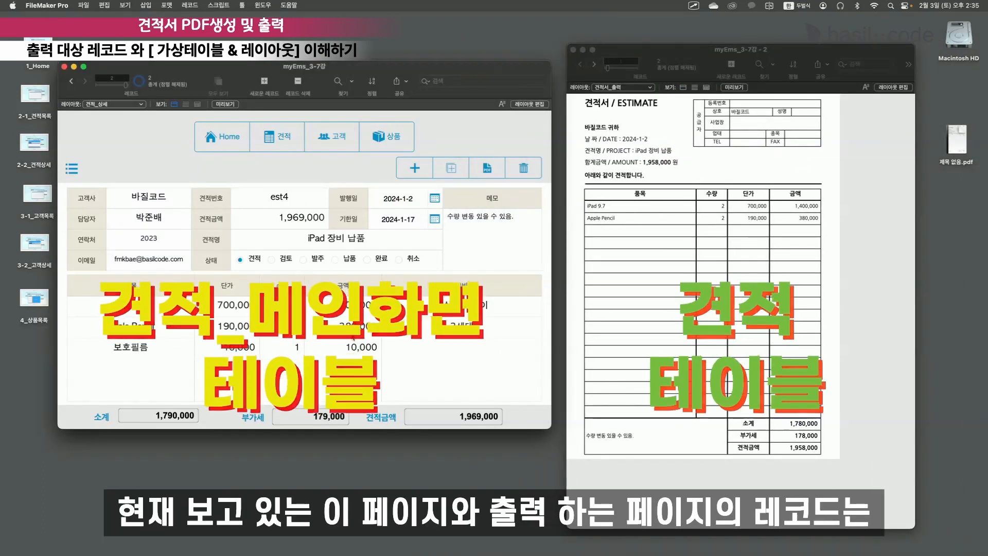
left_click(713, 168)
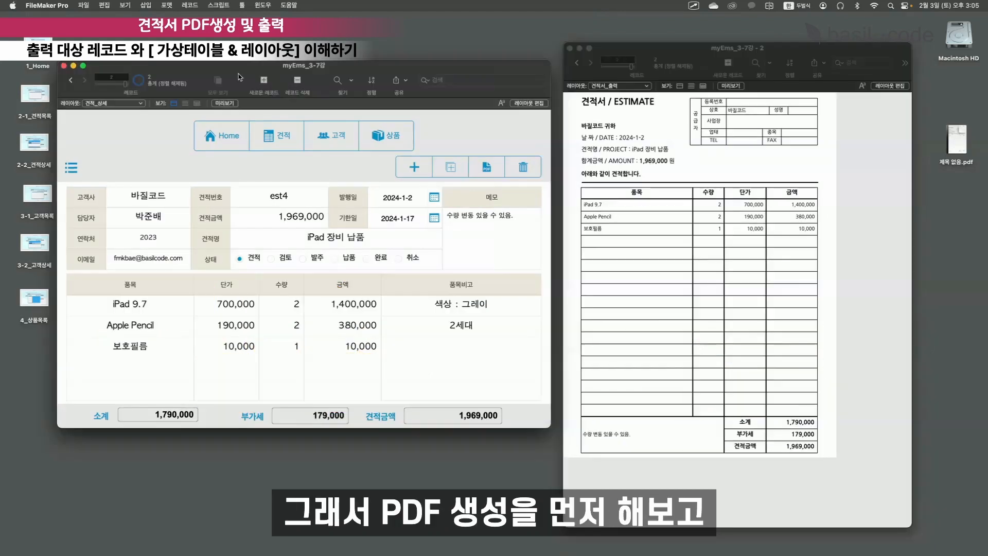
Step: Save the estimate as 제목 없음2.pdf on the desktop, with the saved records set to 현재 레코드
left_click(484, 165)
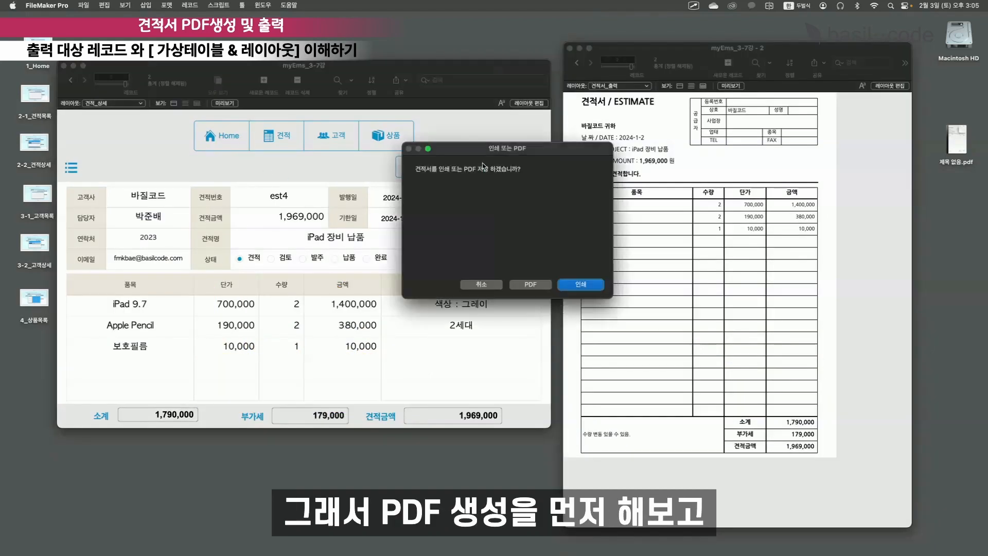
left_click(530, 285)
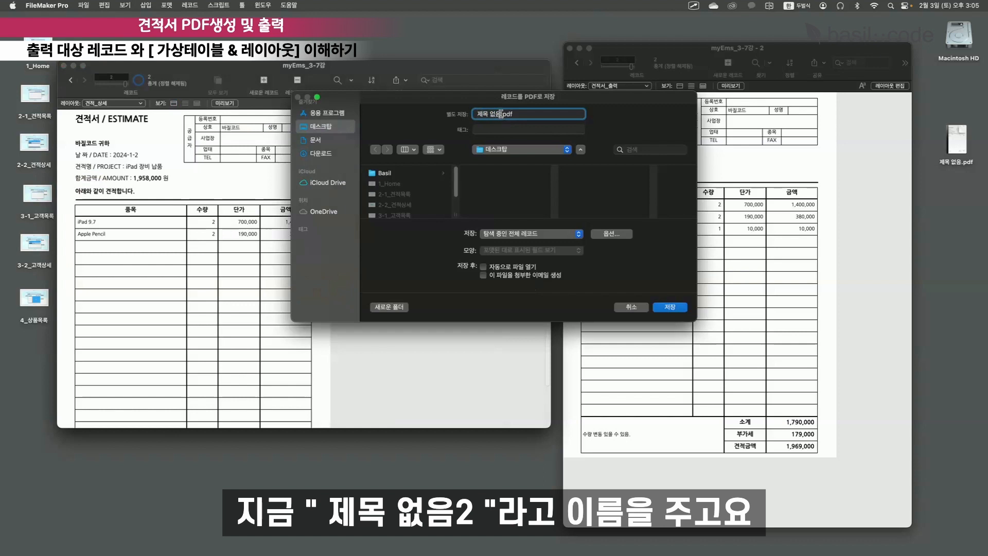
type("2")
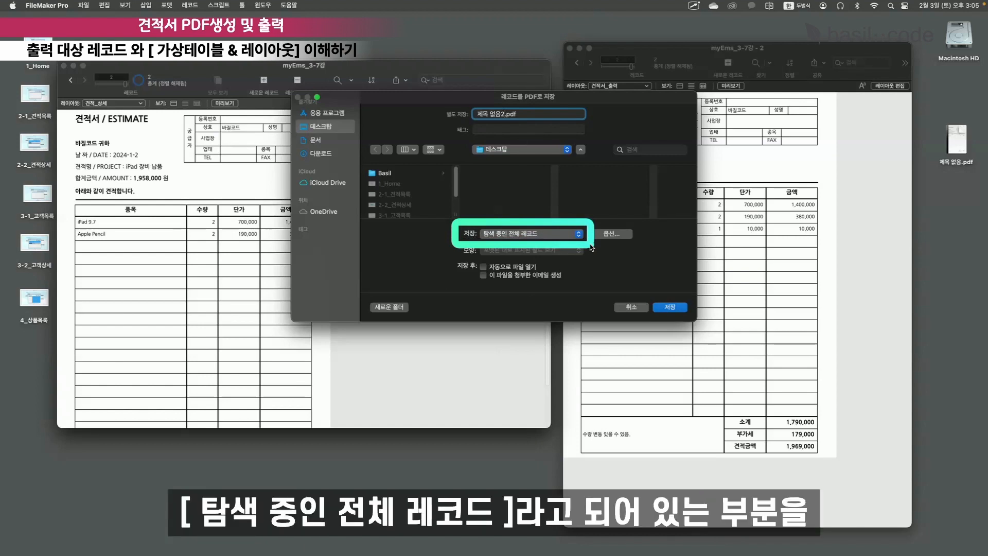
left_click(575, 235)
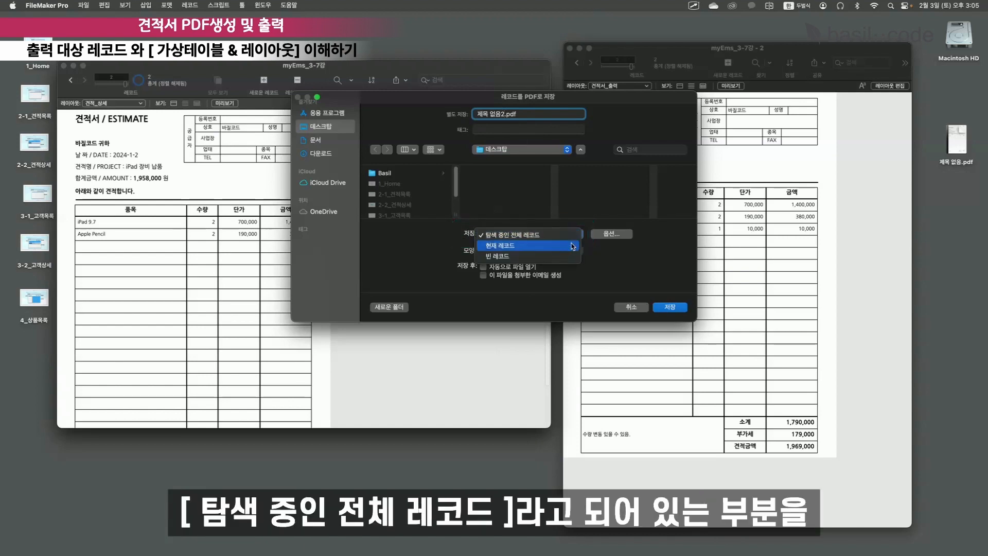
left_click(573, 246)
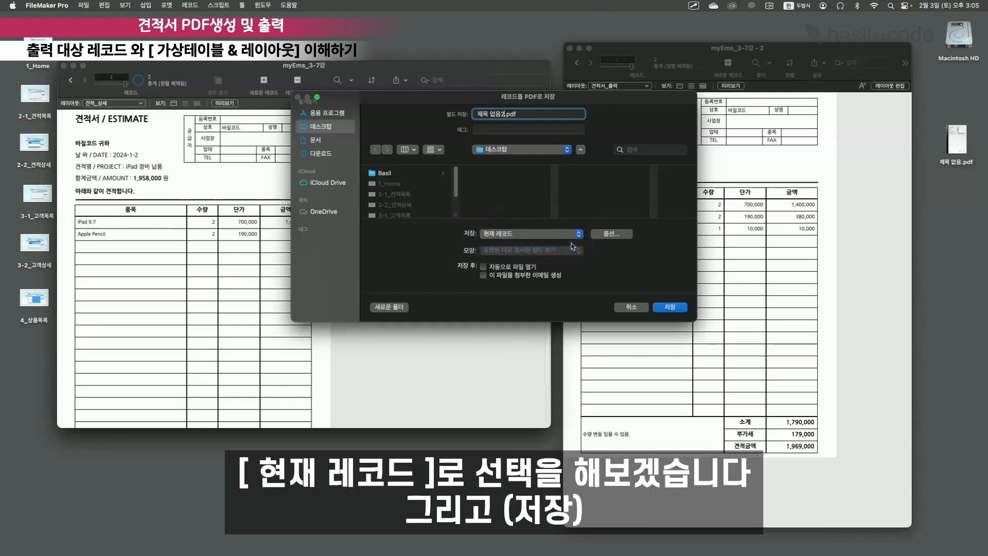
left_click(669, 306)
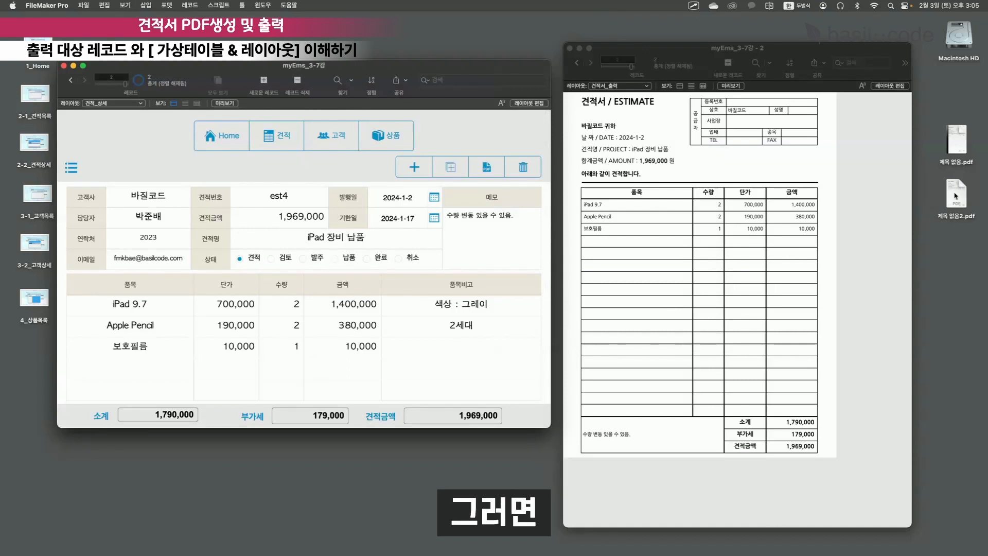
Step: Open 제목 없음2.pdf from the desktop and display its page thumbnails to check how many records it contains
left_click(958, 193)
double_click(958, 193)
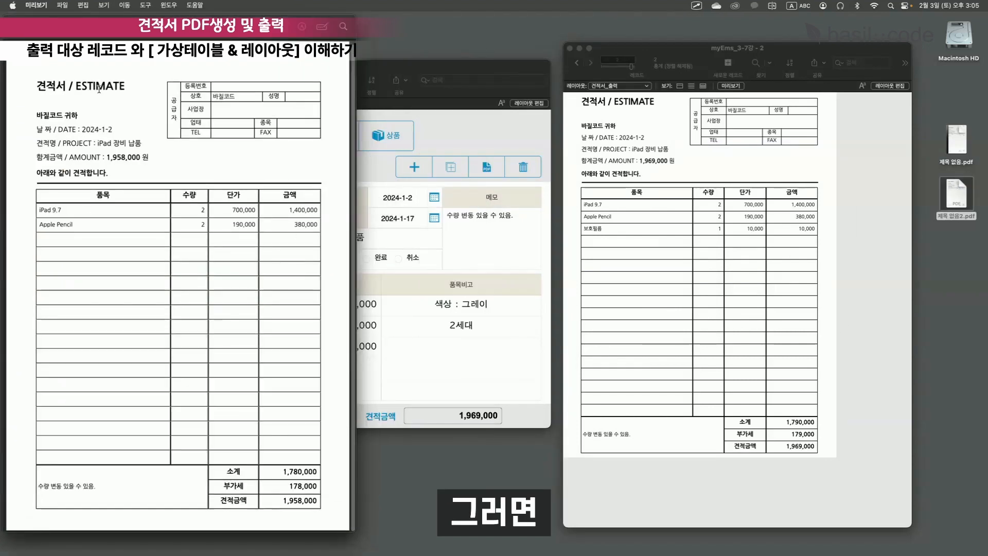
left_click(51, 25)
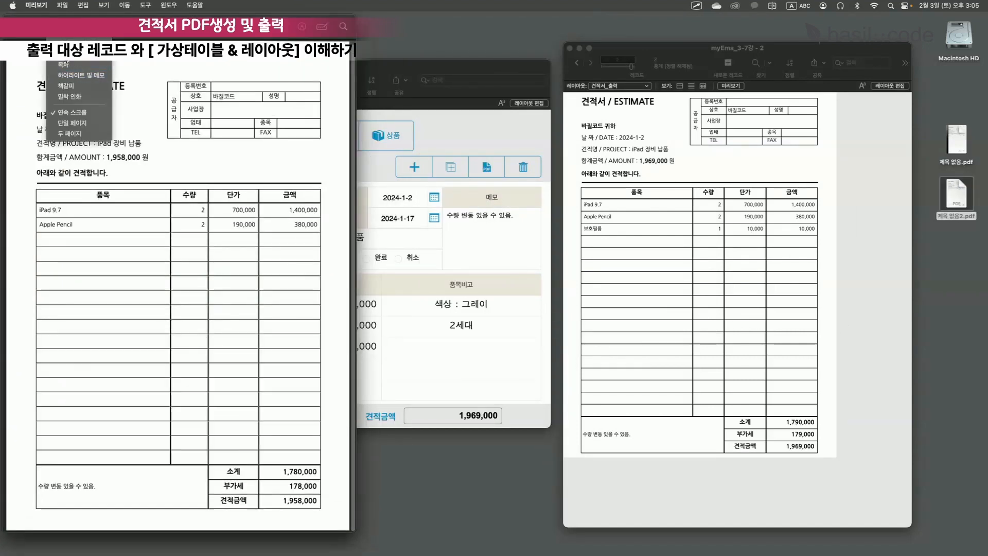
left_click(51, 85)
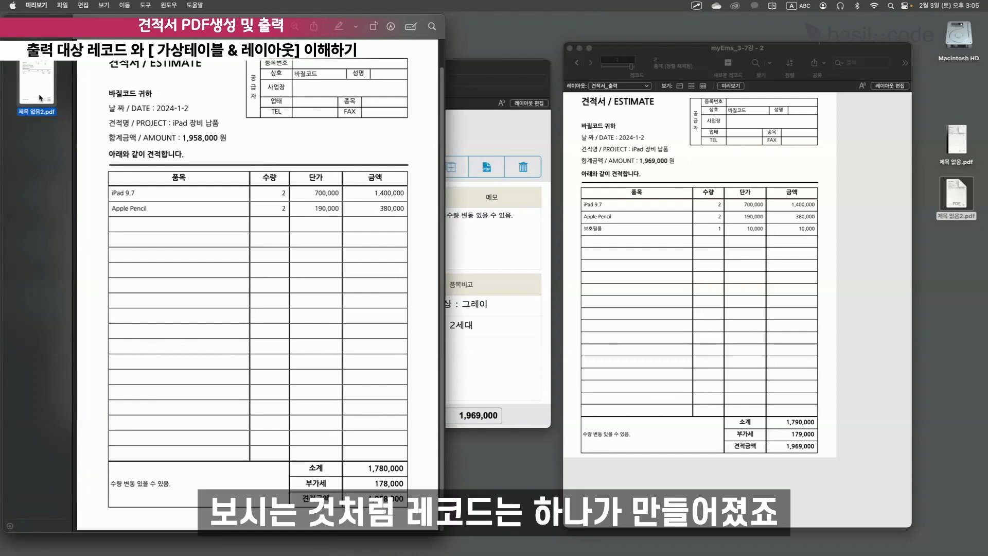
Step: Compare the item lines in the 견적_상세 record with those in the PDF, checking for the 보호필름 item
left_click(474, 64)
mouse_move(100, 340)
left_mouse_down()
mouse_move(164, 360)
mouse_move(538, 365)
left_mouse_up()
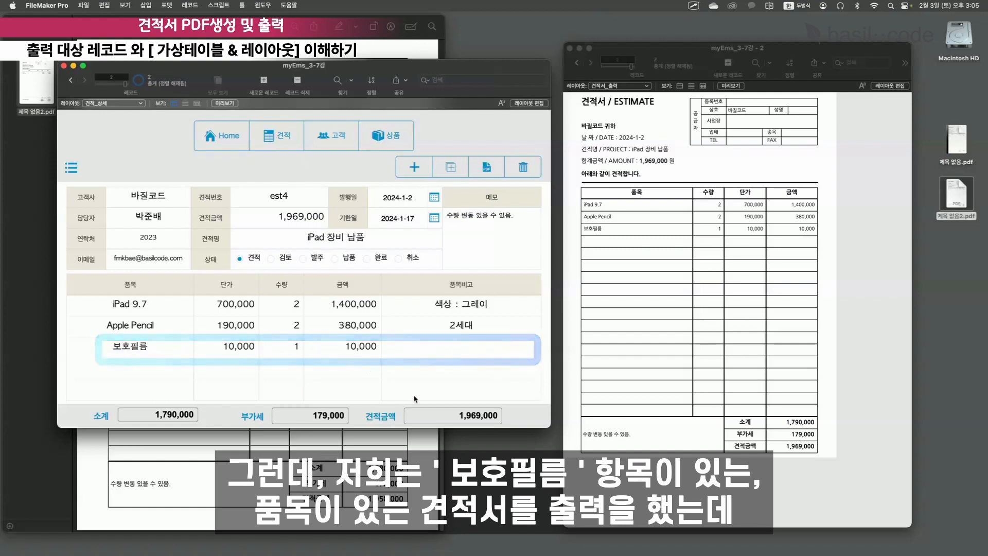
left_click(381, 457)
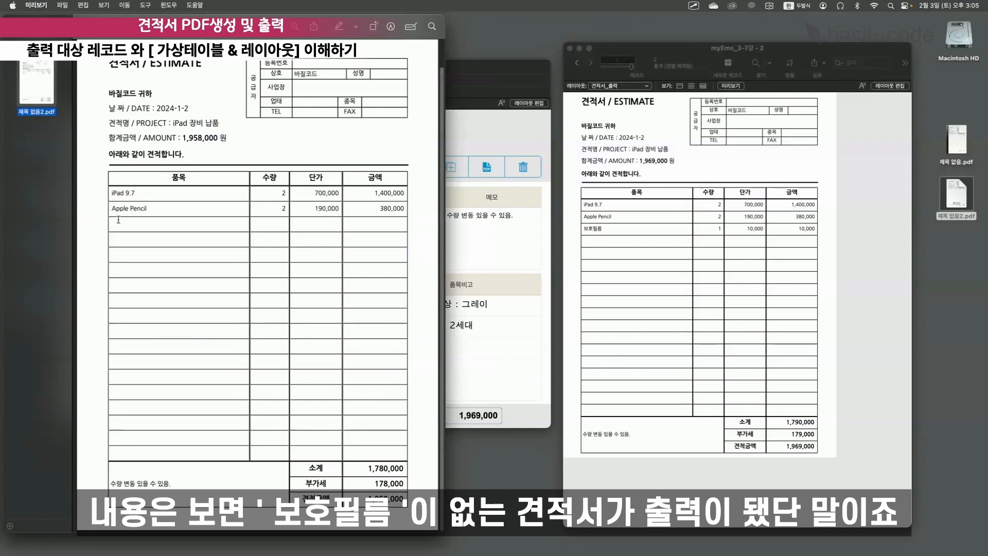
mouse_move(94, 210)
left_mouse_down()
mouse_move(287, 242)
mouse_move(417, 246)
left_mouse_up()
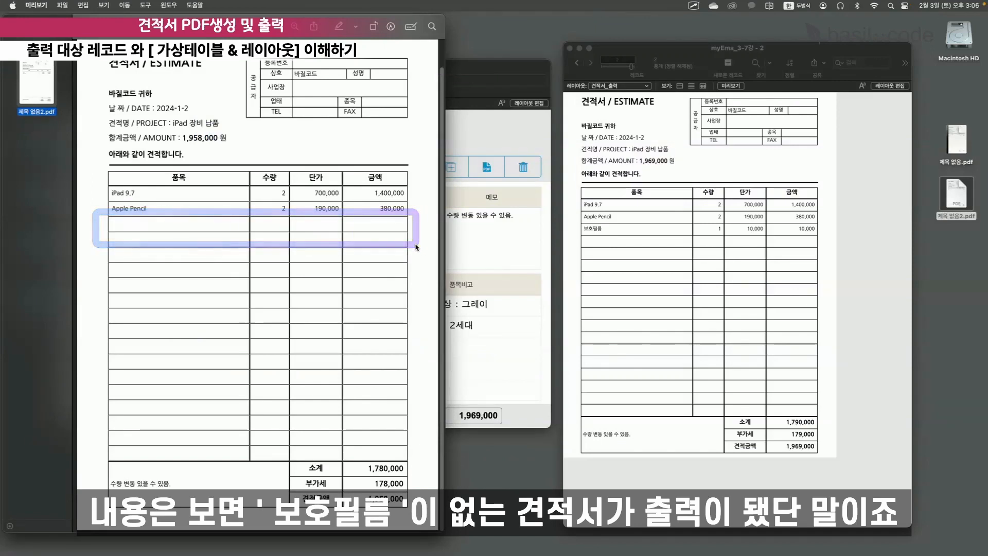
left_click(458, 69)
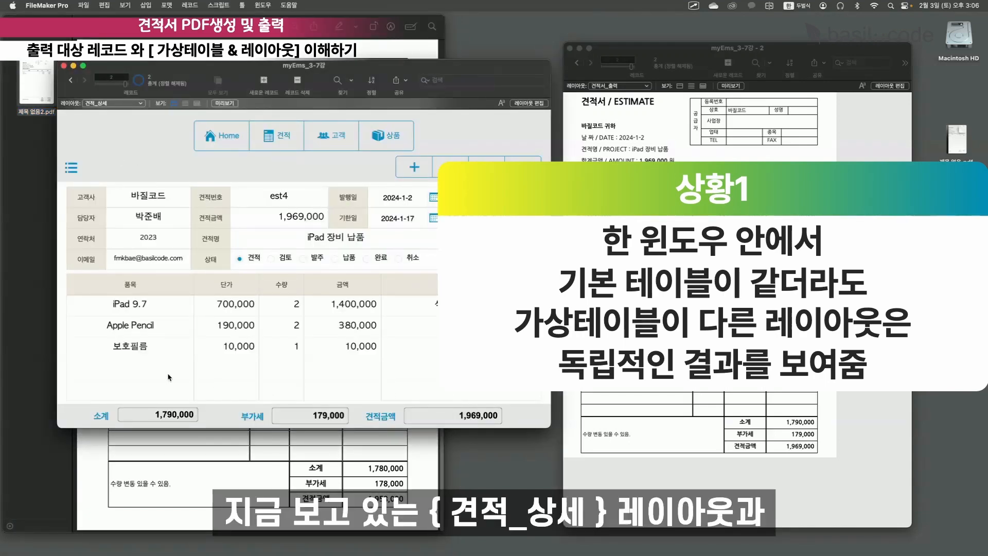
Step: Check which record the 견적서_출력 layout shows in the 견적_상세 window, and return to the 견적_상세 layout
left_click(126, 104)
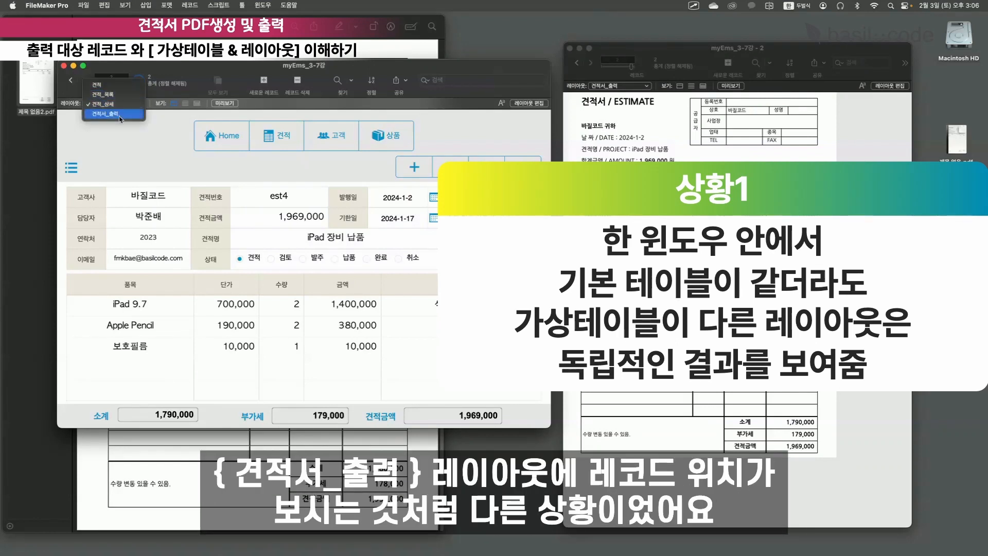
left_click(120, 114)
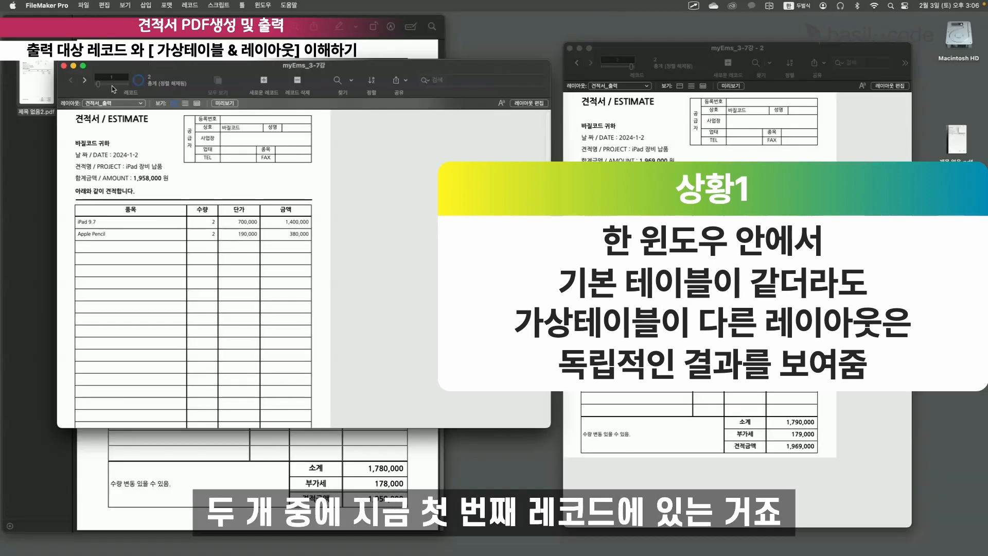
left_click(122, 104)
left_click(121, 96)
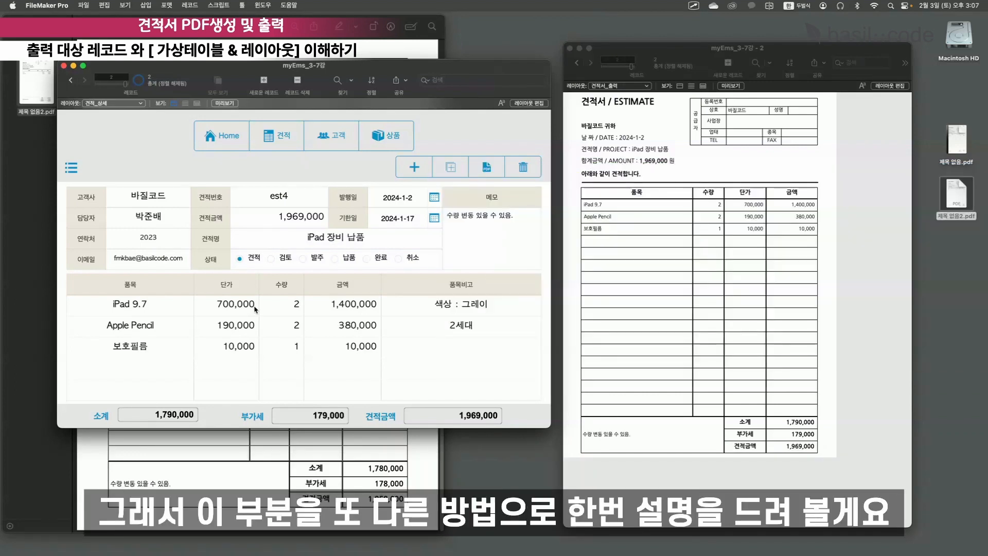
Step: Create a new layout named 견적서_출력2 that shows records from the 견적_메인화면 table occurrence
left_click(893, 86)
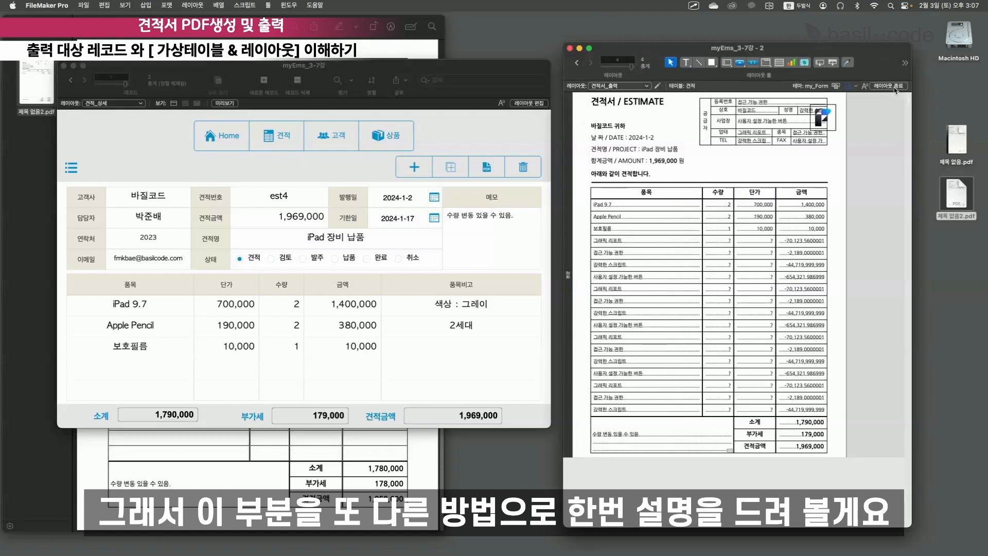
left_click(191, 5)
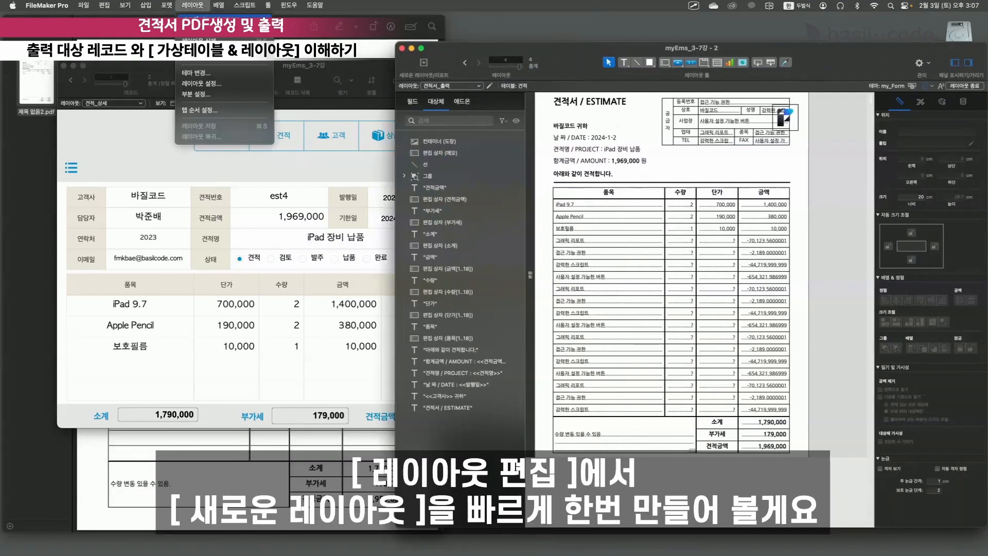
left_click(211, 19)
left_click(506, 203)
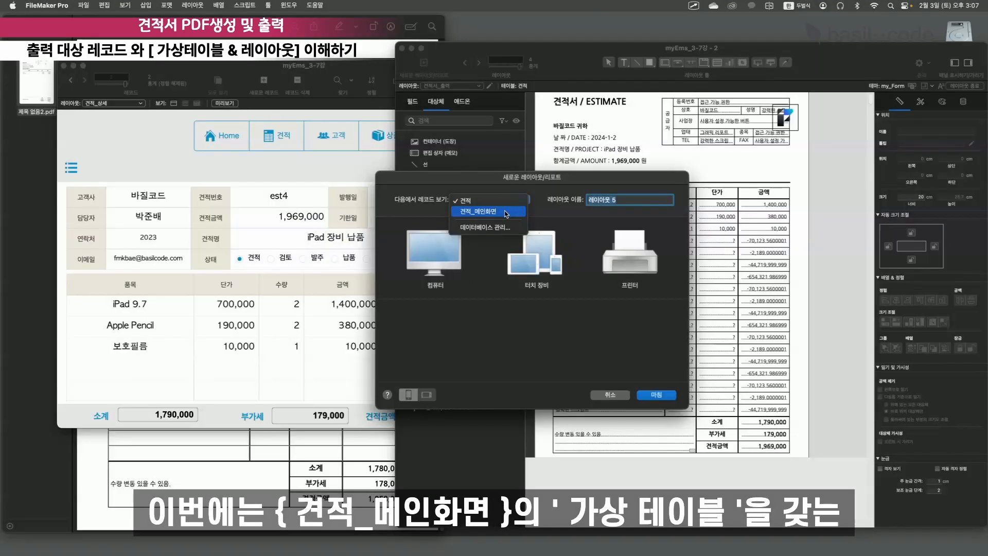
left_click(506, 212)
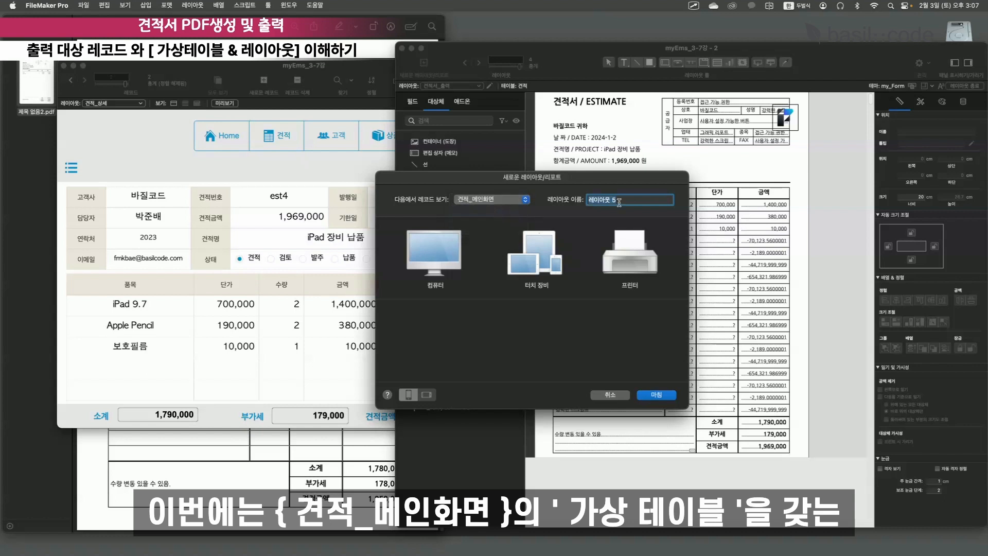
type("ㄱ")
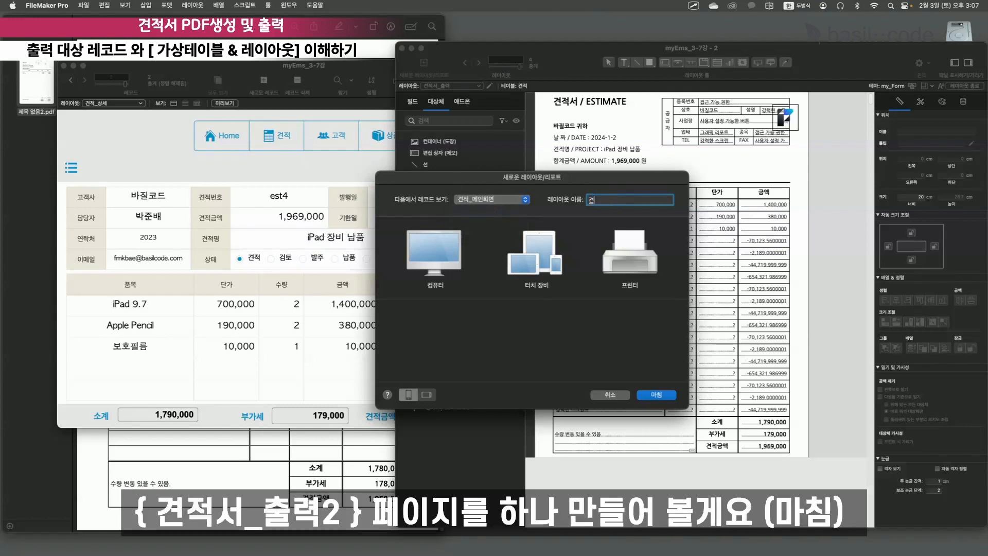
type("적서_출력2")
left_click(656, 394)
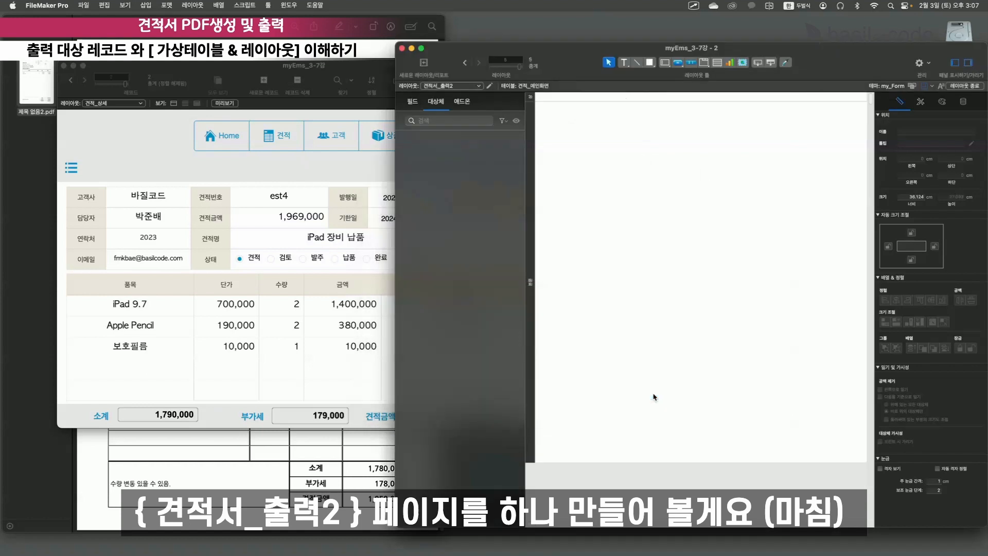
Step: Copy all objects from the 견적서_출력 layout and return to the blank 견적서_출력2 layout
left_click(451, 85)
left_click(442, 79)
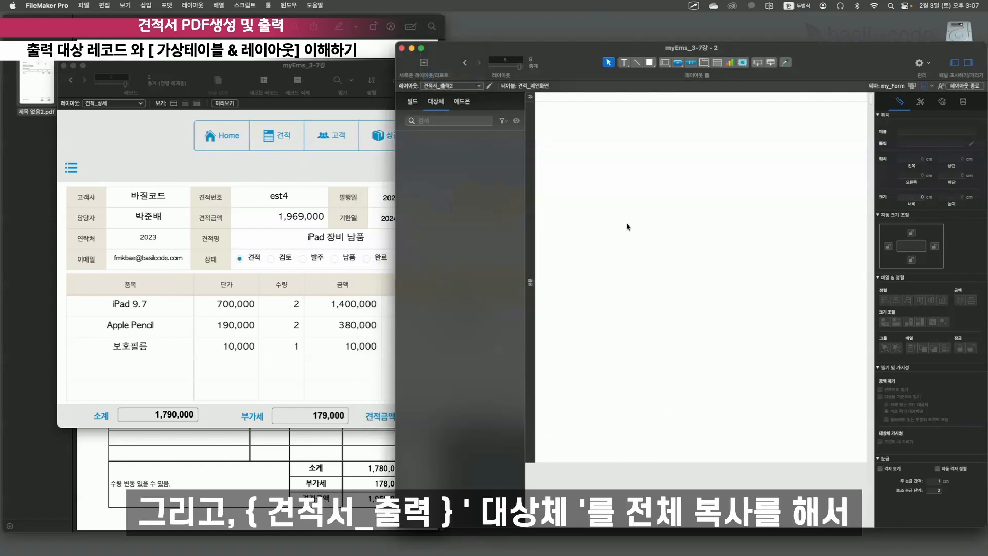
key("super+a")
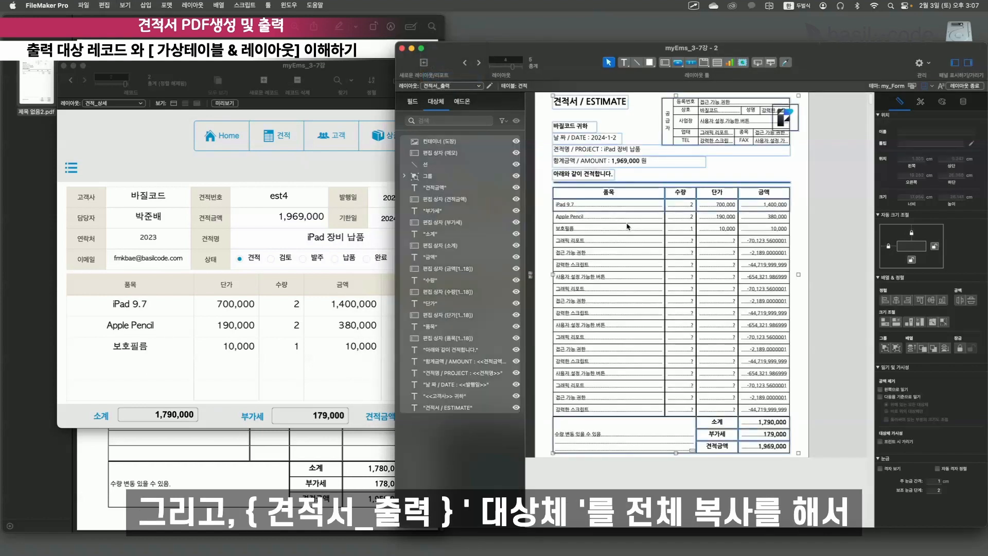
key("super+c")
left_click(478, 64)
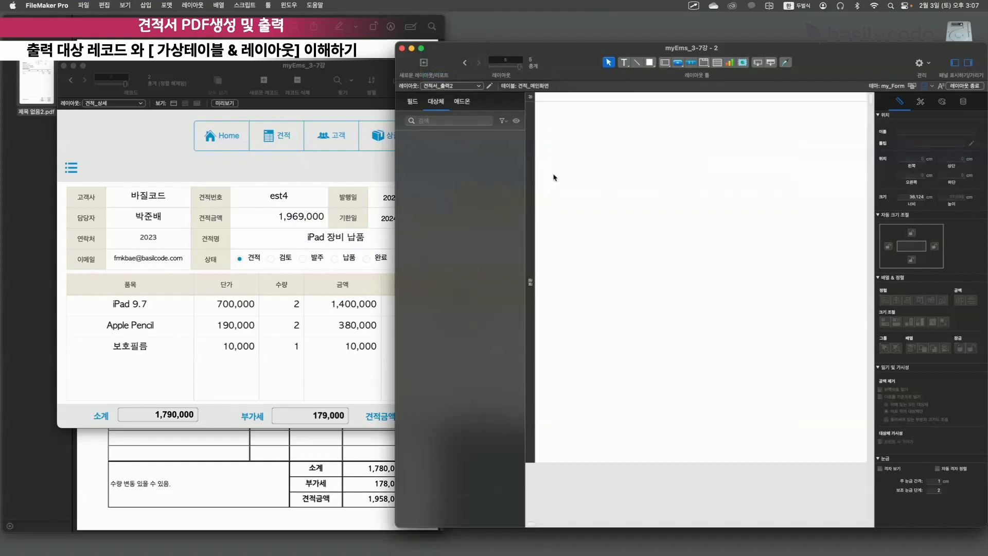
Step: Set the 견적서_출력2 body height to 26.7 cm and the layout width to 20 cm
left_click(529, 98)
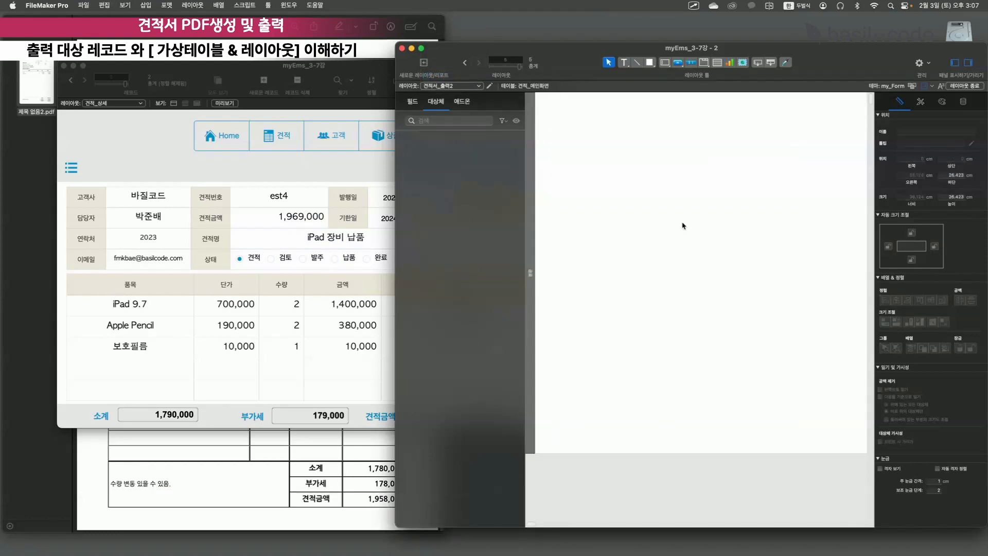
double_click(949, 198)
type("26.7")
key("Return")
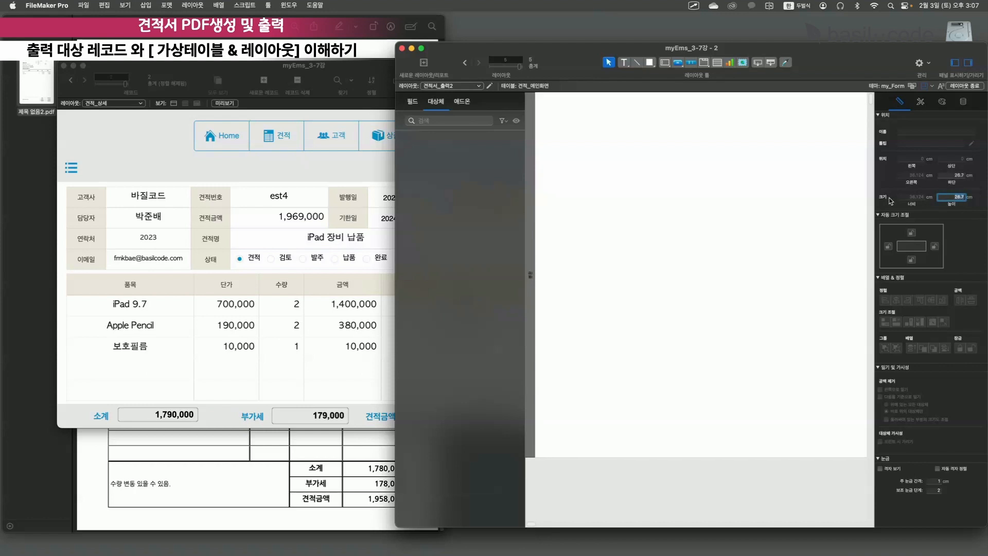
left_click(829, 208)
double_click(922, 198)
type("21")
key("Return")
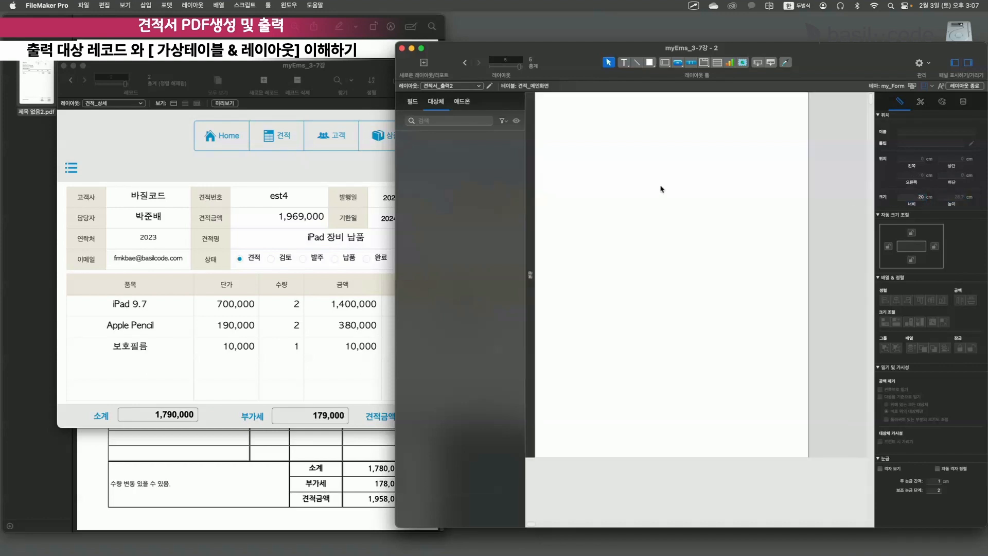
Step: Paste the copied estimate objects into 견적서_출력2, position them with the stamp container on the page, and save the layout
key("super+v")
left_click_drag(685, 216, 696, 217)
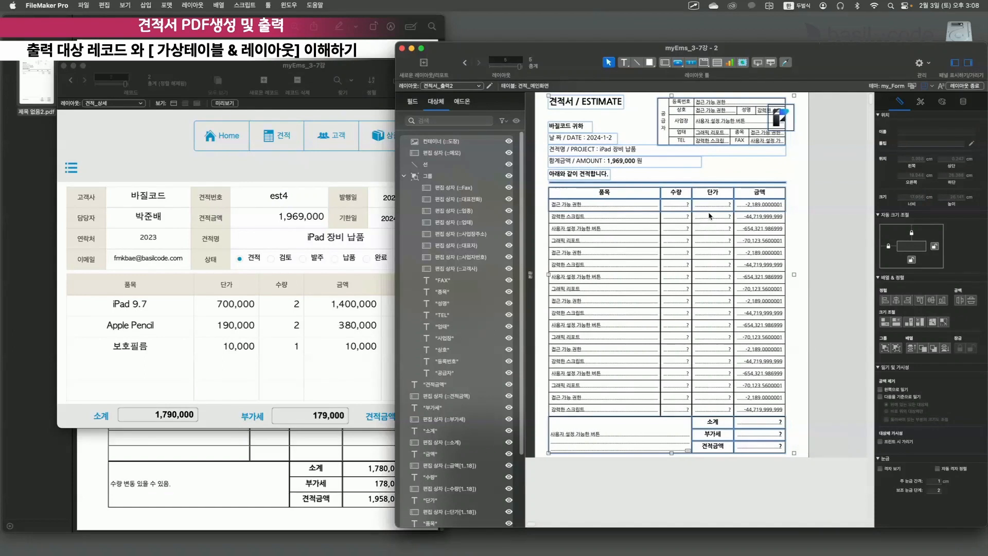
left_click(836, 144)
left_click_drag(784, 114, 828, 117)
left_click_drag(792, 465, 546, 92)
left_click_drag(563, 102, 567, 102)
left_click(833, 154)
left_click_drag(826, 120, 790, 117)
left_click(831, 140)
left_click(972, 87)
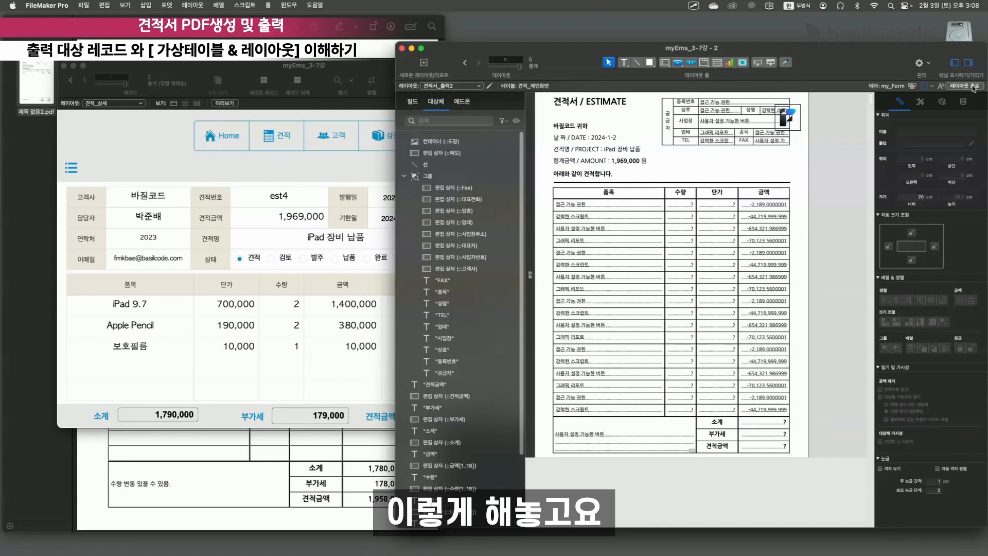
left_click(417, 221)
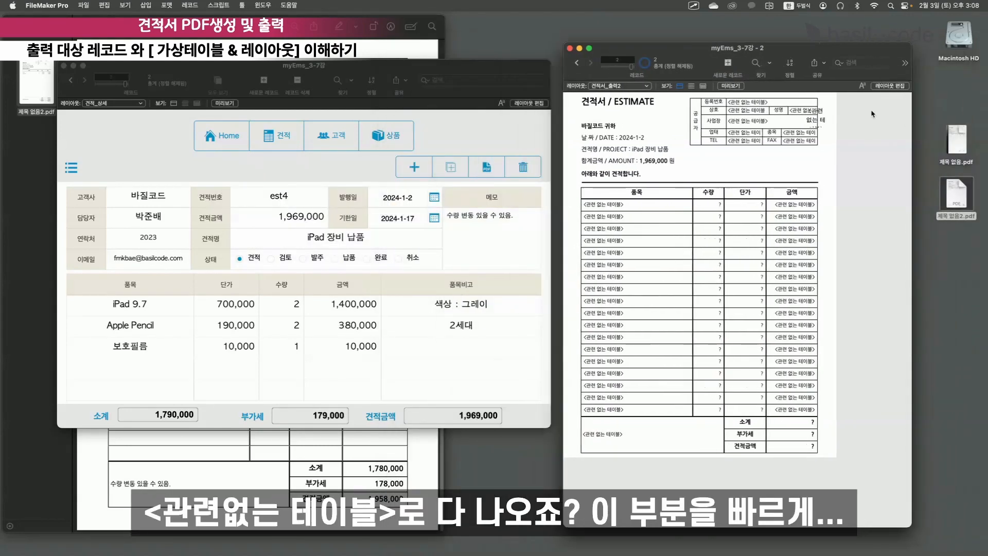
Step: Reassign the 등록번호 box to 사업자번호 and the 상호 box to 고객사 from the 견적_메인화면 table in 견적서_출력2
left_click(892, 85)
double_click(715, 265)
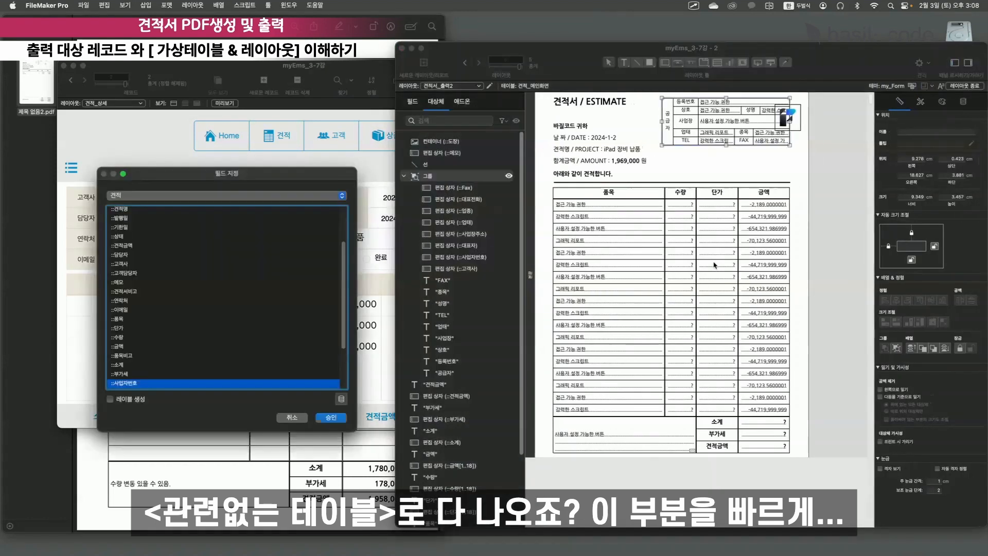
left_click(151, 196)
left_click(158, 149)
left_click(295, 418)
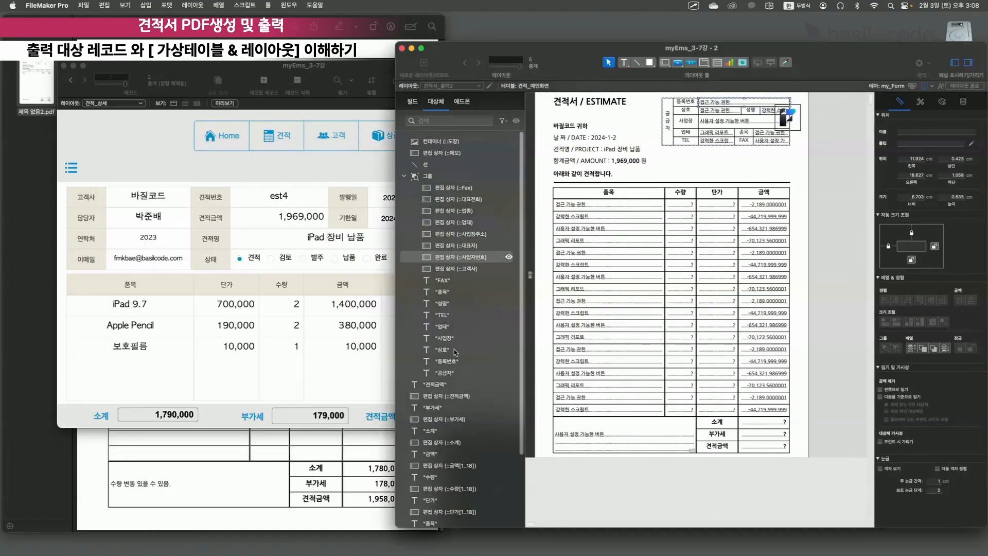
double_click(719, 111)
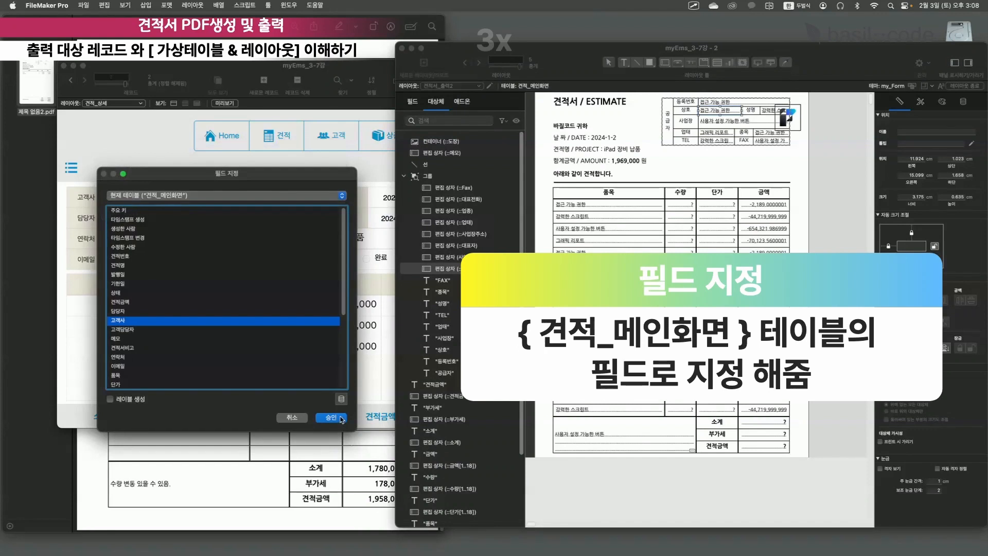
left_click(340, 420)
Step: Reassign the 성명 box to 대표자 and the stamp container to 도장 from the 견적_메인화면 table in 견적서_출력2
double_click(768, 110)
left_click(205, 195)
left_click(193, 149)
left_click(334, 418)
double_click(793, 122)
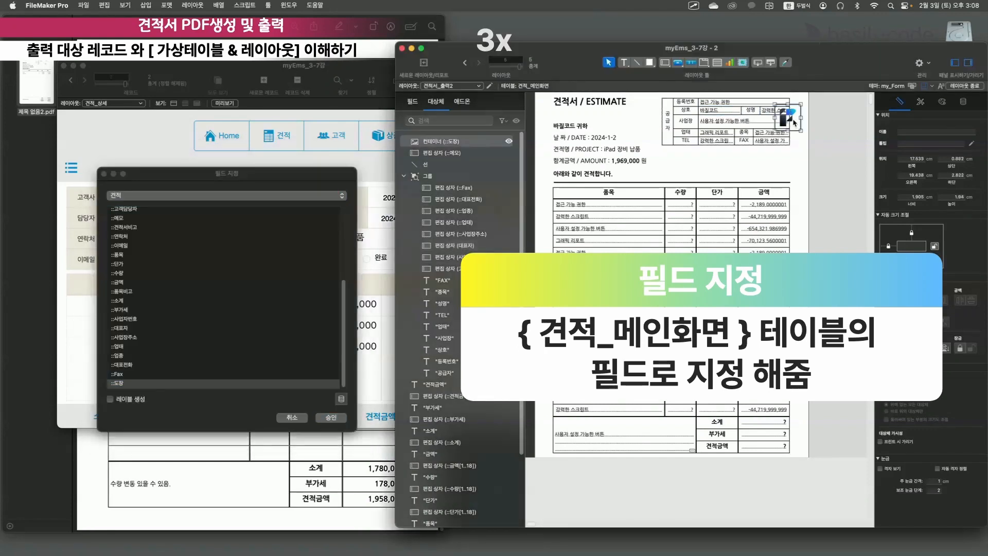
left_click(210, 195)
left_click(203, 150)
left_click(332, 418)
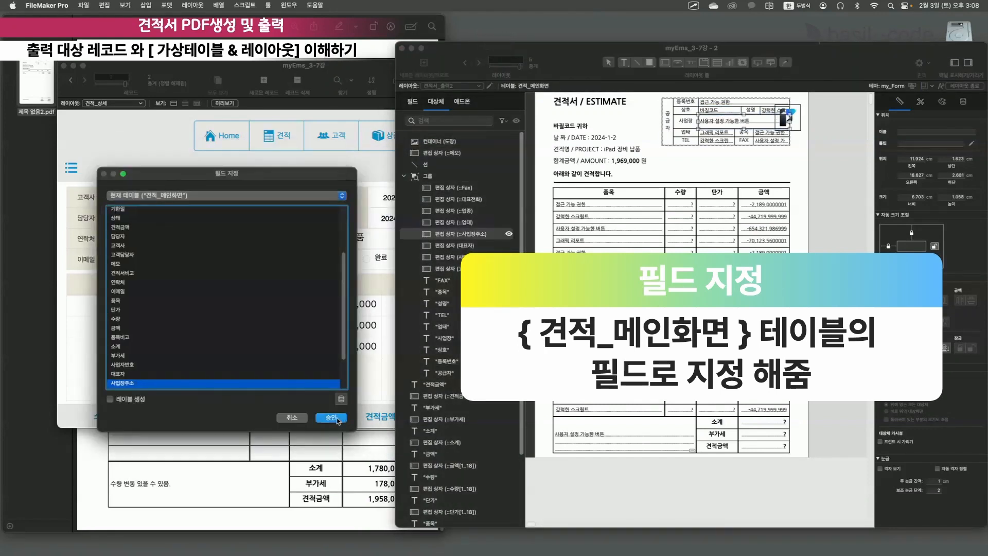
Step: Reassign the 사업장, 업태, 종목, TEL and FAX boxes to 견적_메인화면's 사업장주소, 업태, 업종, 대표전화 and Fax fields
left_click(338, 421)
double_click(717, 133)
left_click(330, 417)
double_click(716, 140)
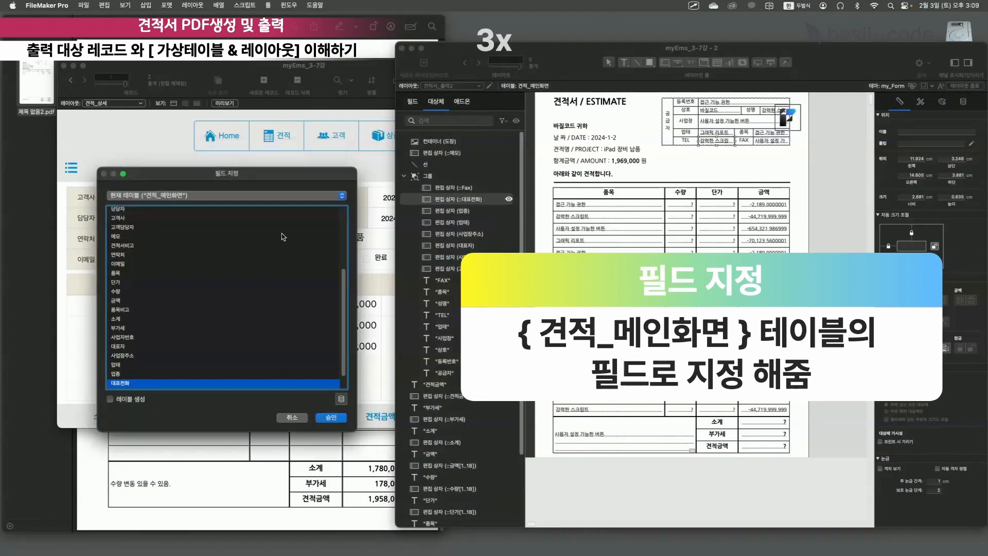
left_click(331, 418)
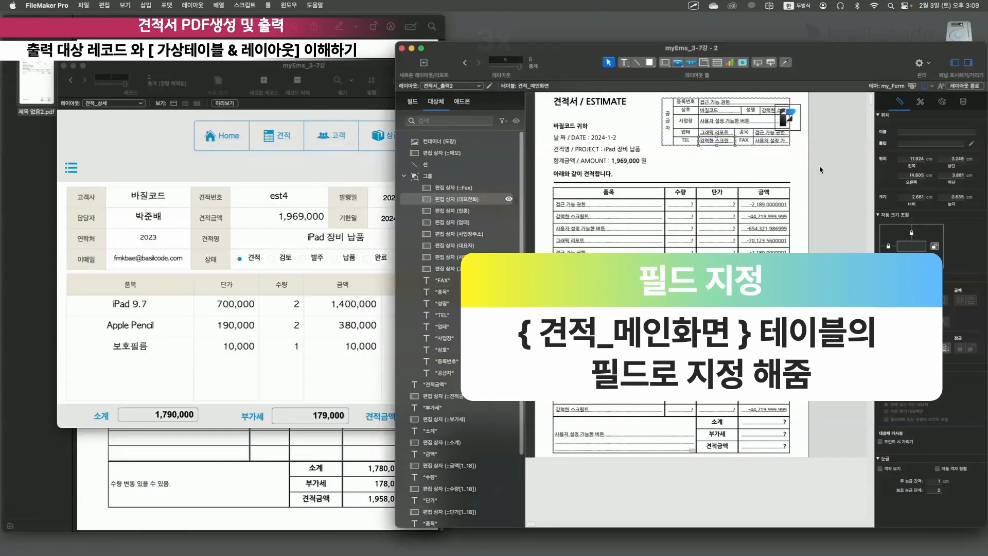
double_click(770, 141)
left_click(331, 417)
Step: Reassign the 품목, 수량, 단가 and 금액 item columns to the matching 견적_메인화면 fields
double_click(680, 205)
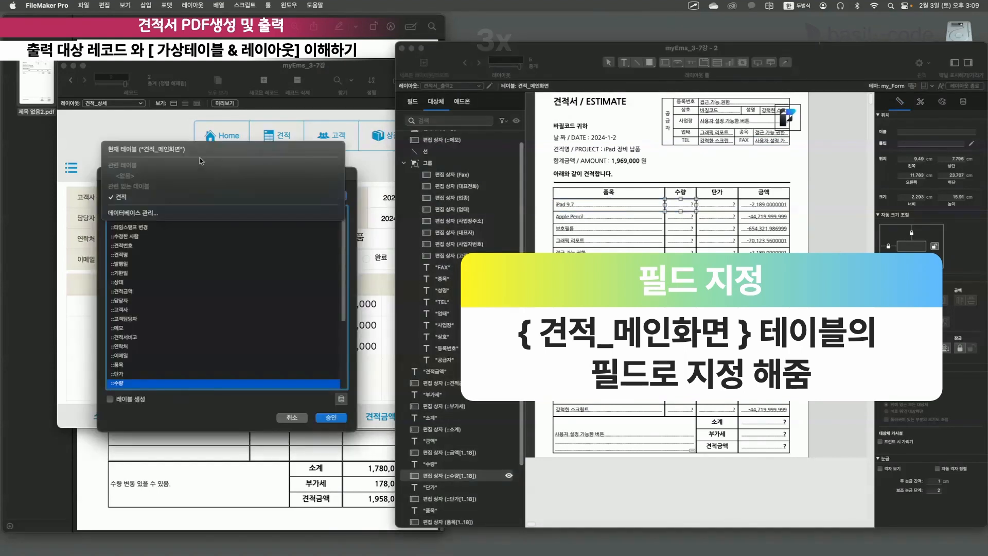
left_click(201, 149)
left_click(331, 417)
double_click(716, 205)
left_click(234, 196)
left_click(222, 149)
left_click(331, 417)
double_click(764, 205)
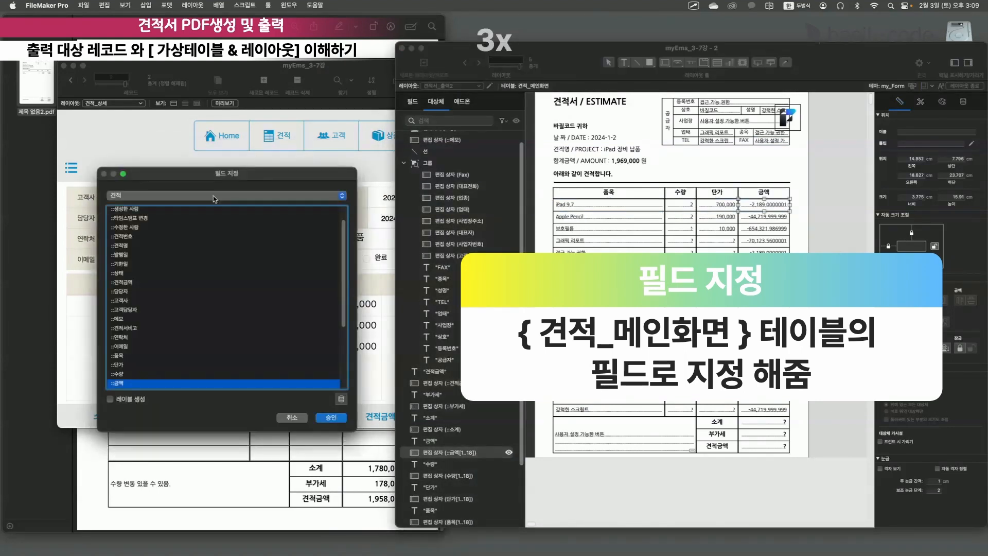
left_click(215, 197)
left_click(213, 150)
left_click(330, 417)
Step: Reassign the 소계, 부가세, 견적금액 and 메모 boxes to the matching 견적_메인화면 fields
double_click(764, 423)
left_click(216, 196)
left_click(201, 151)
left_click(331, 417)
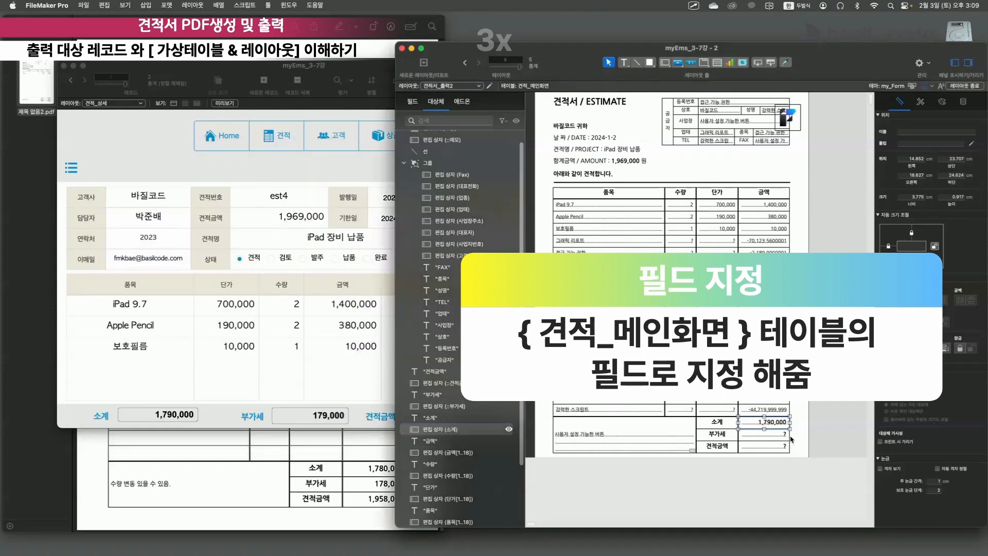
double_click(764, 434)
left_click(216, 196)
left_click(206, 150)
left_click(331, 418)
double_click(764, 446)
left_click(216, 196)
left_click(206, 150)
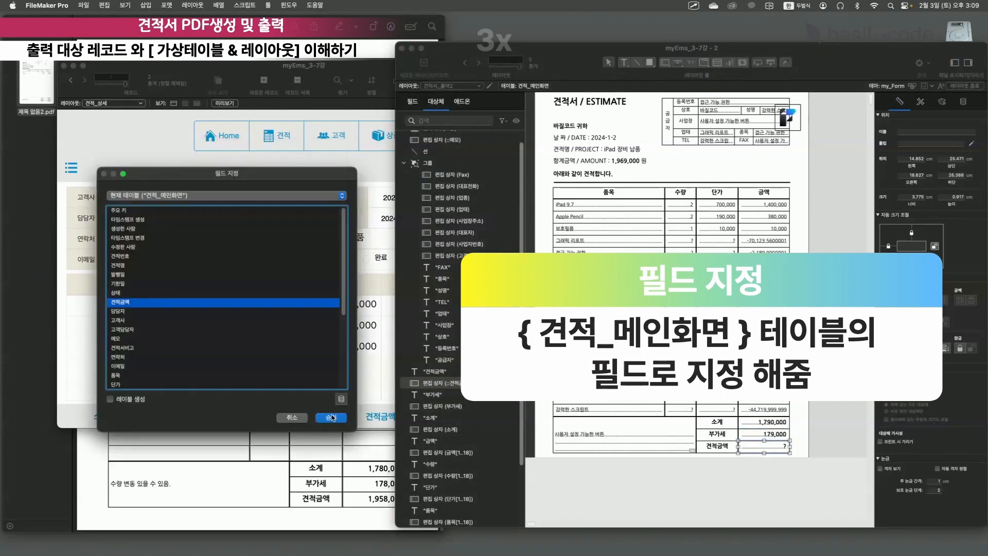
left_click(331, 417)
Step: Check the merge fields in the date and total-amount text lines, and save the 견적서_출력2 layout
left_click(614, 139)
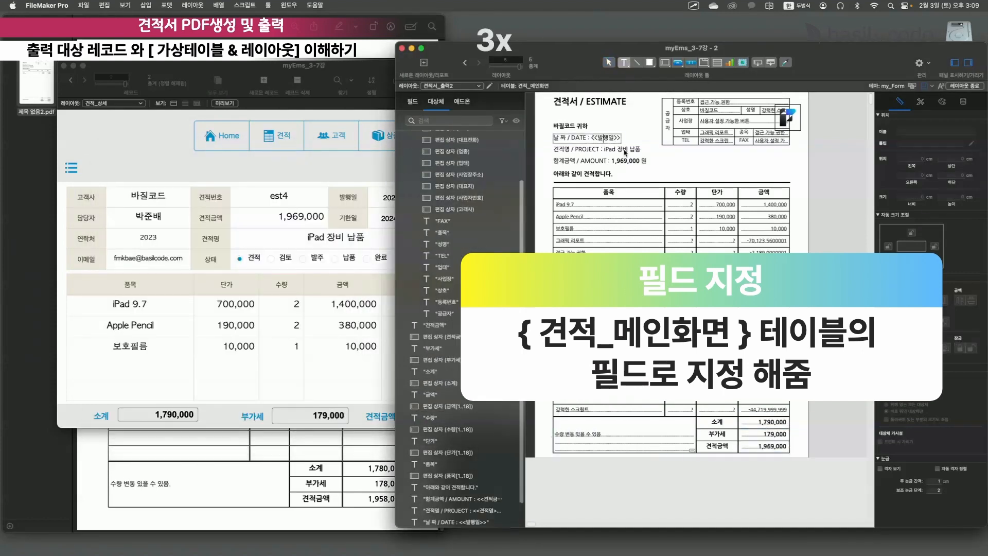
left_click(624, 161)
left_click(962, 86)
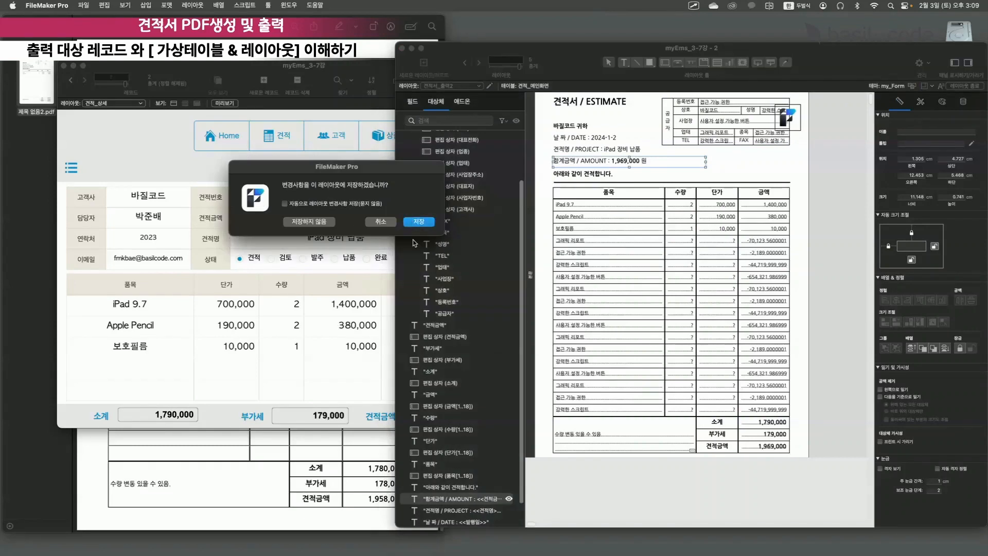
left_click(418, 221)
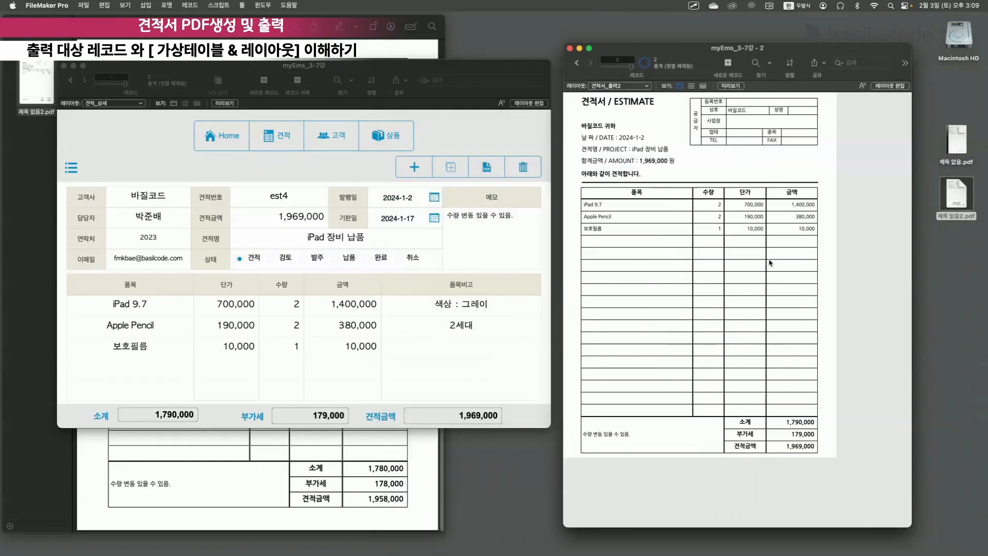
Step: Preview 견적서_출력2, turn off 현재 레코드의 필드만 묘사 in its layout setup, and save the layout
left_click(731, 85)
left_click(749, 87)
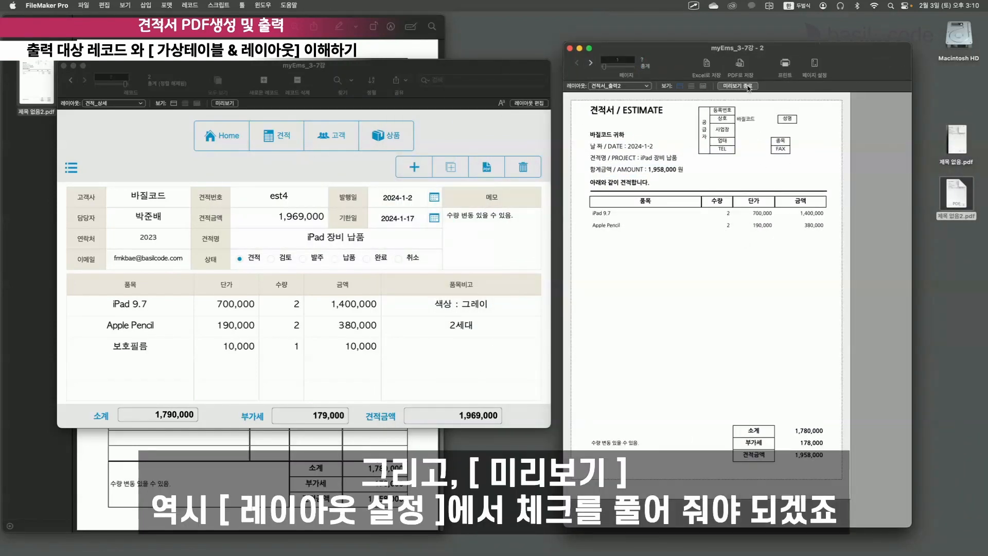
left_click(878, 86)
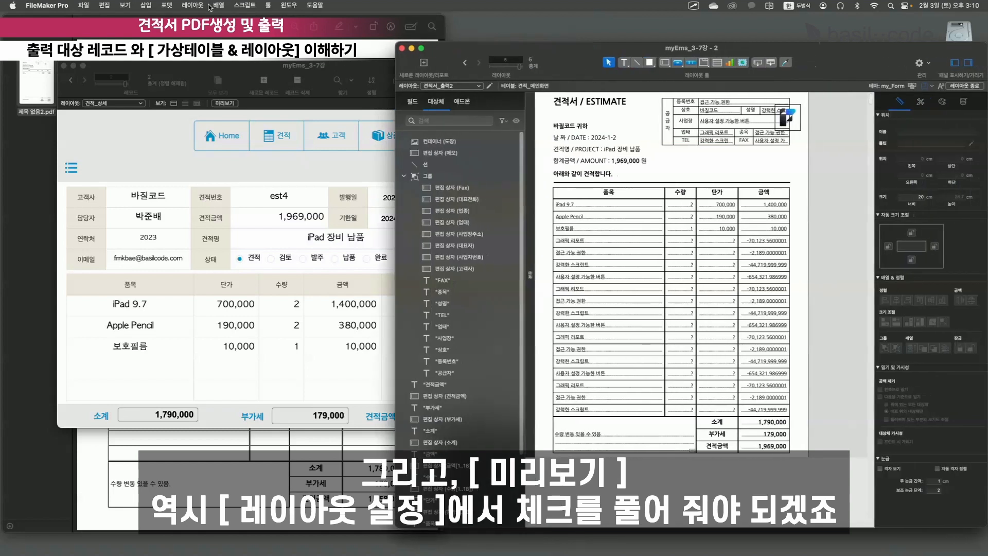
left_click(192, 5)
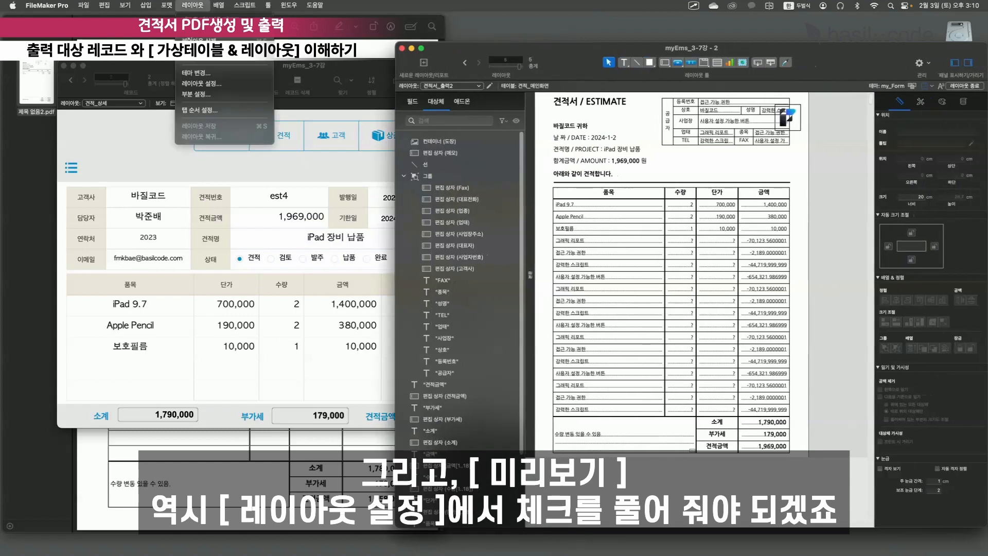
left_click(201, 83)
left_click(400, 282)
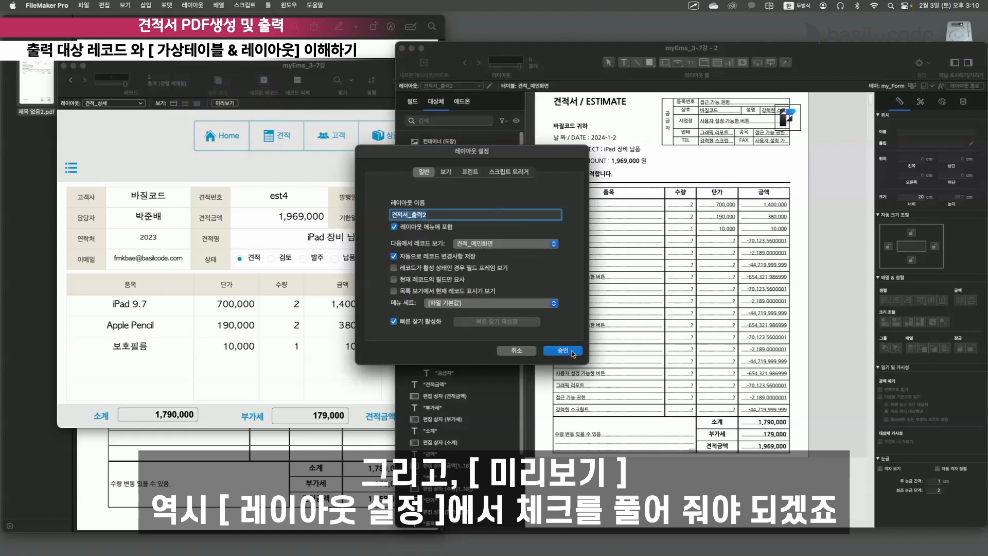
left_click(562, 350)
left_click(965, 86)
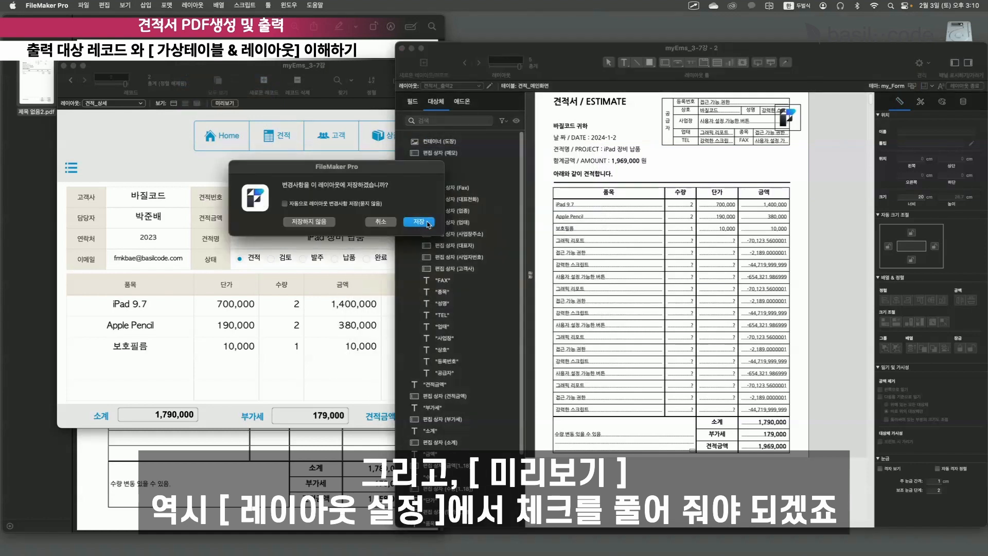
key("Return")
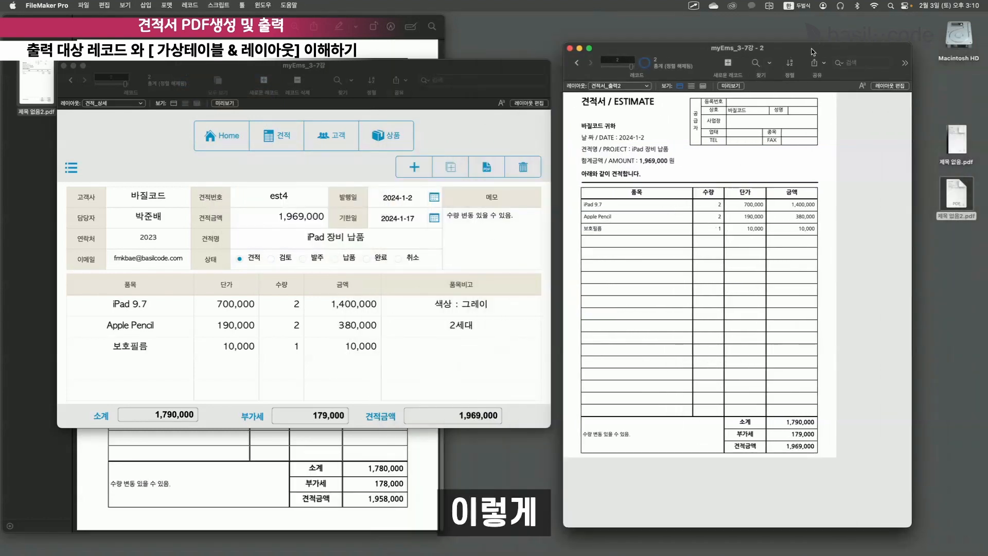
Step: Point the first 레이아웃으로 이동 step of the 견적_인쇄 2 script to the 견적서_출력2 layout
double_click(794, 48)
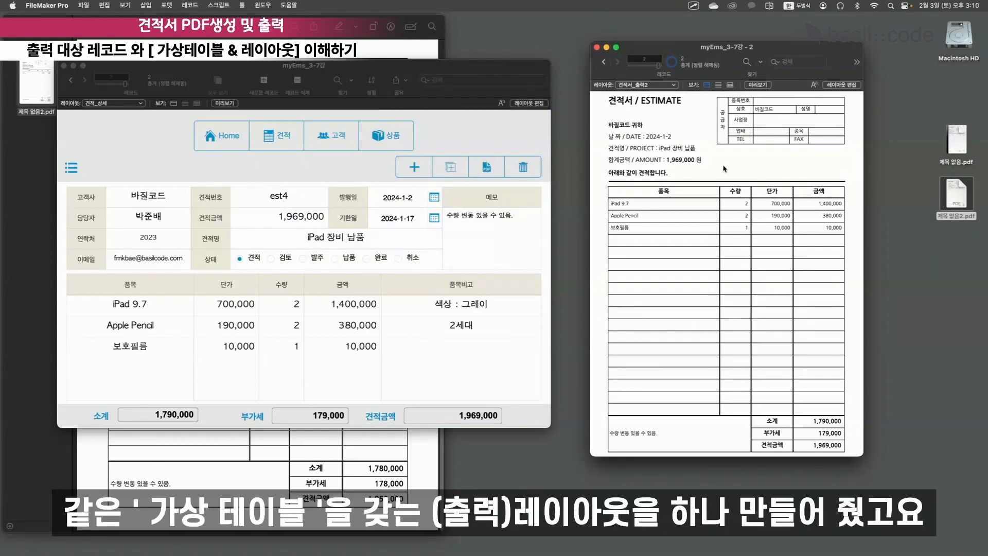
left_click(219, 5)
left_click(237, 17)
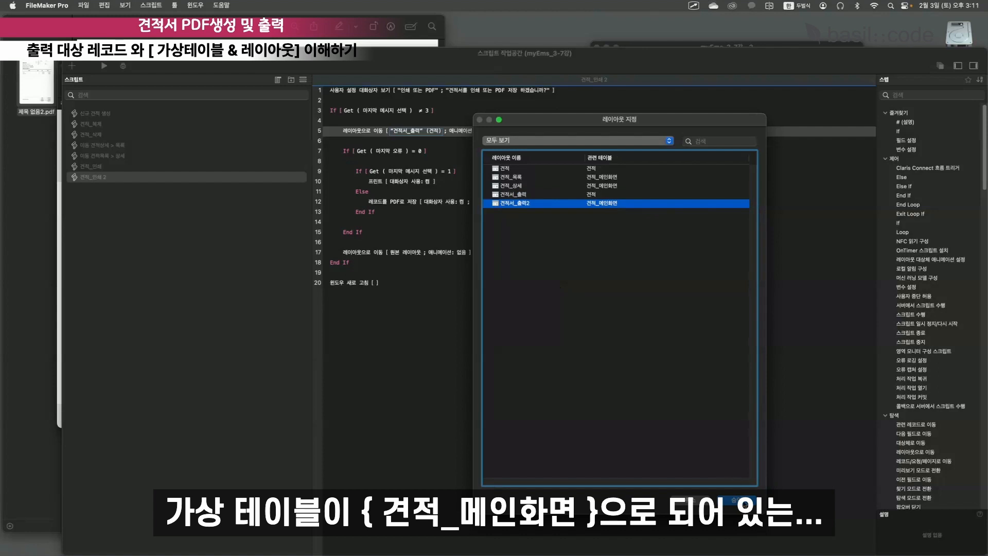
left_click(735, 500)
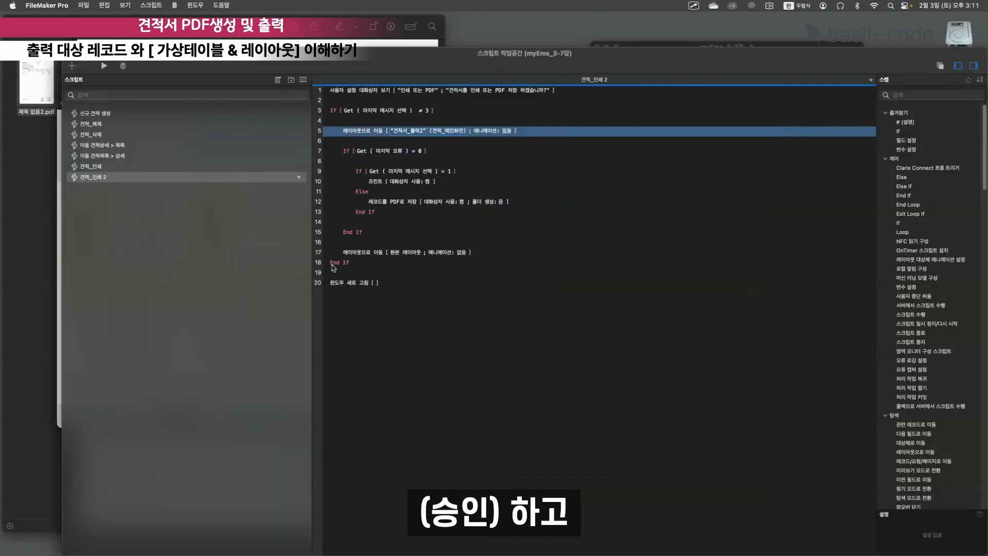
Step: Set the 레코드를 PDF로 저장 step to save only 현재 레코드, then save the 견적_인쇄 2 script and close the script workspace
left_click(508, 202)
left_click(514, 202)
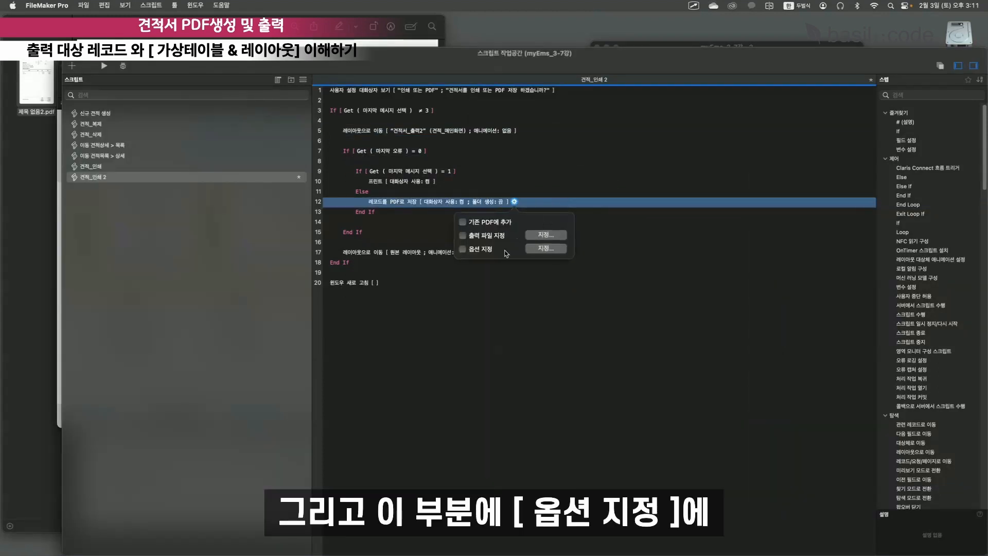
left_click(484, 251)
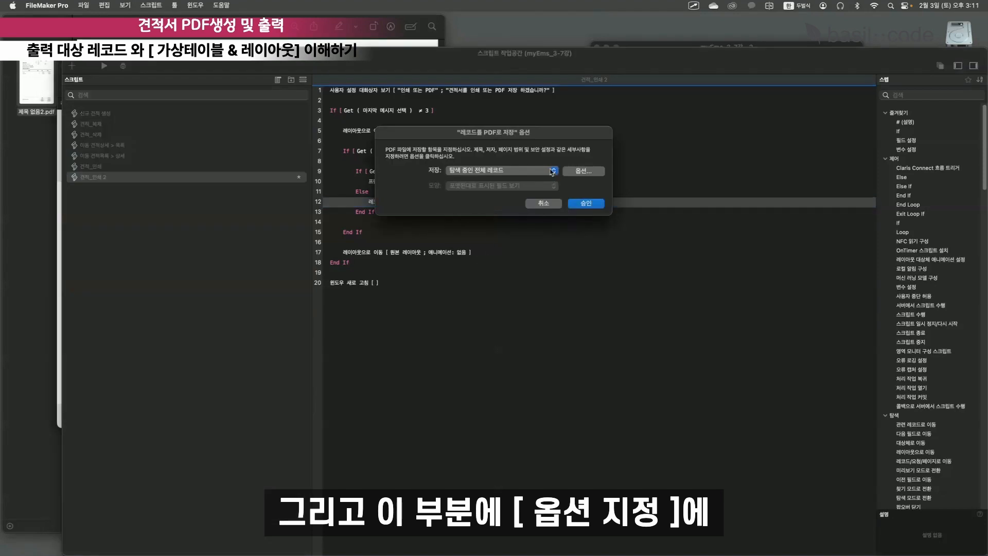
left_click(554, 171)
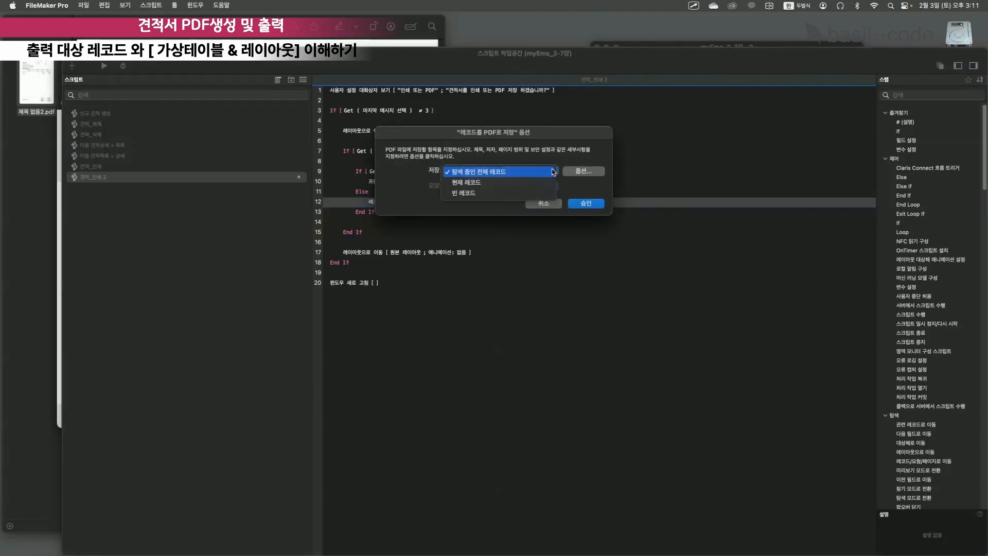
left_click(504, 181)
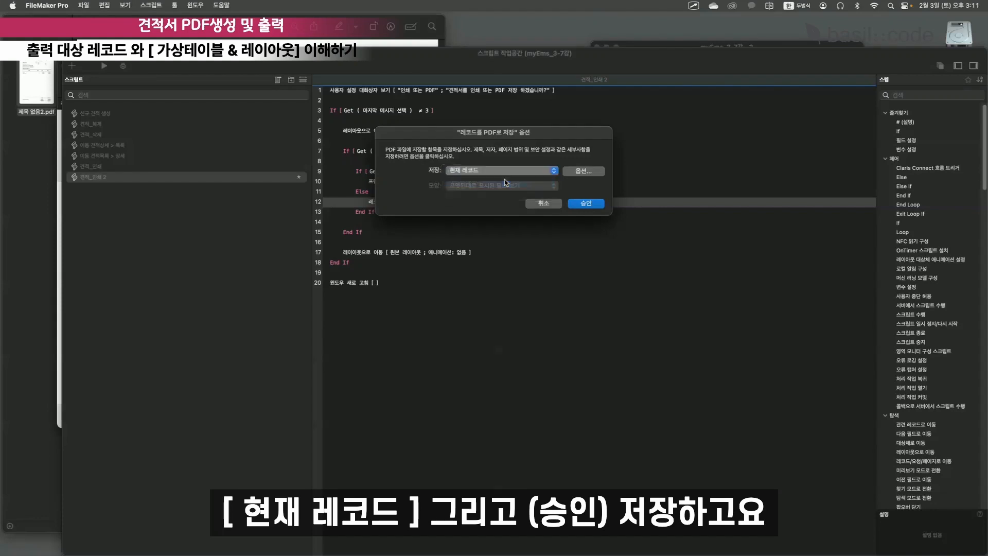
left_click(589, 206)
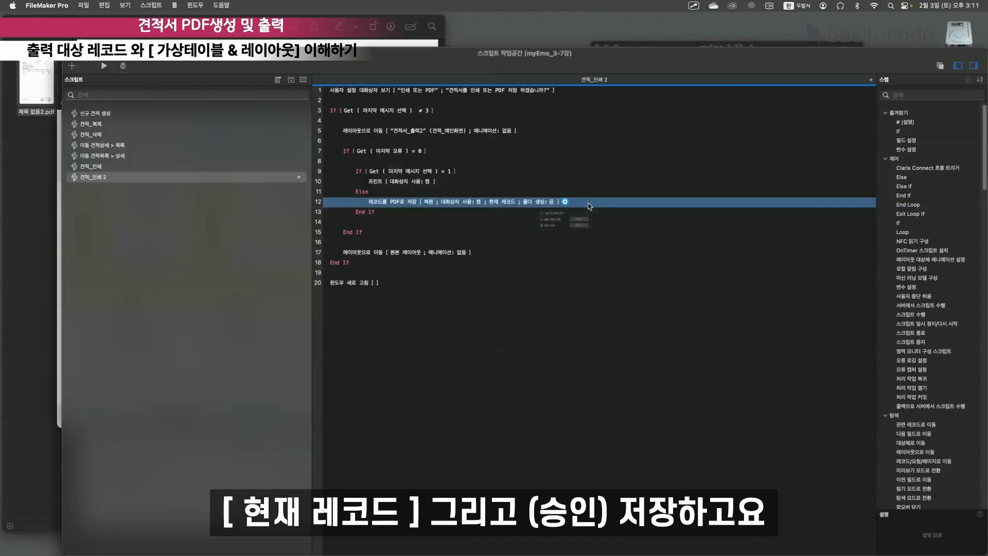
left_click(534, 297)
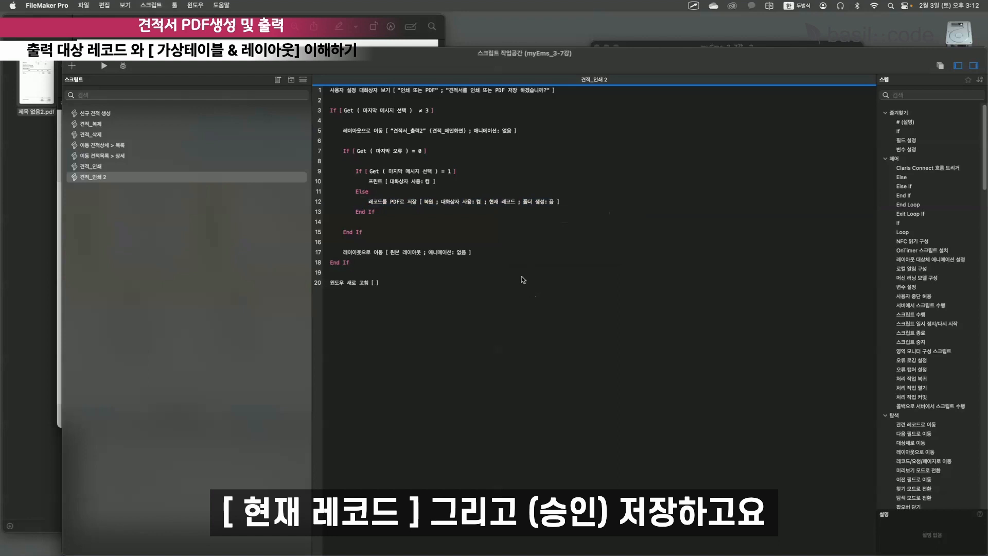
key("super+w")
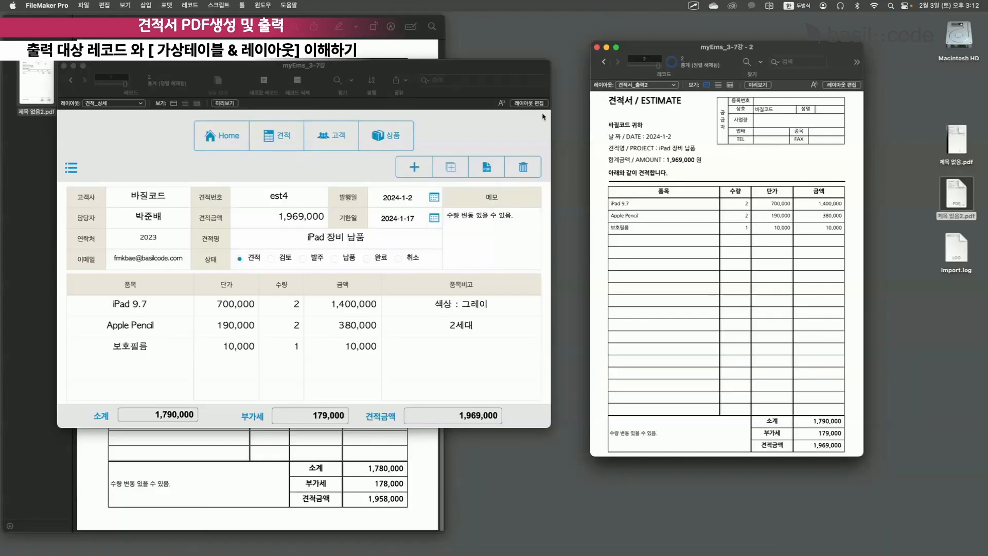
Step: Assign the 견적_인쇄 2 script to the PDF button on the 견적_상세 layout and save the layout
left_click(529, 103)
left_click(569, 167)
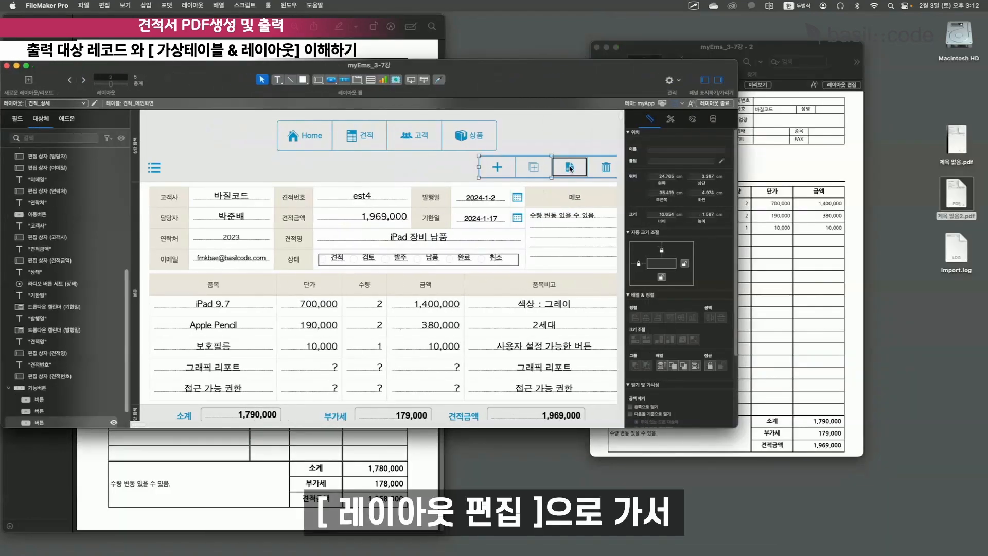
double_click(570, 167)
left_click(754, 407)
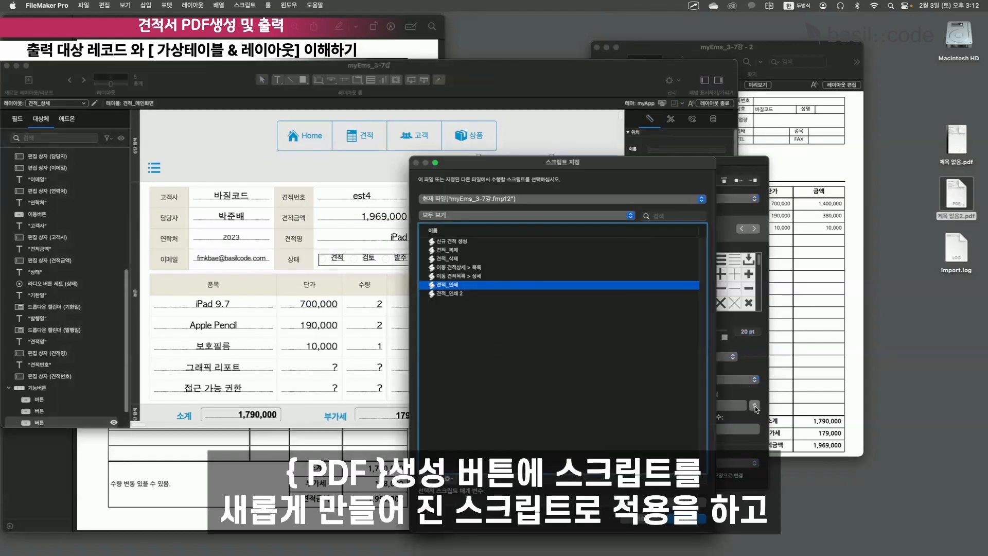
left_click(470, 294)
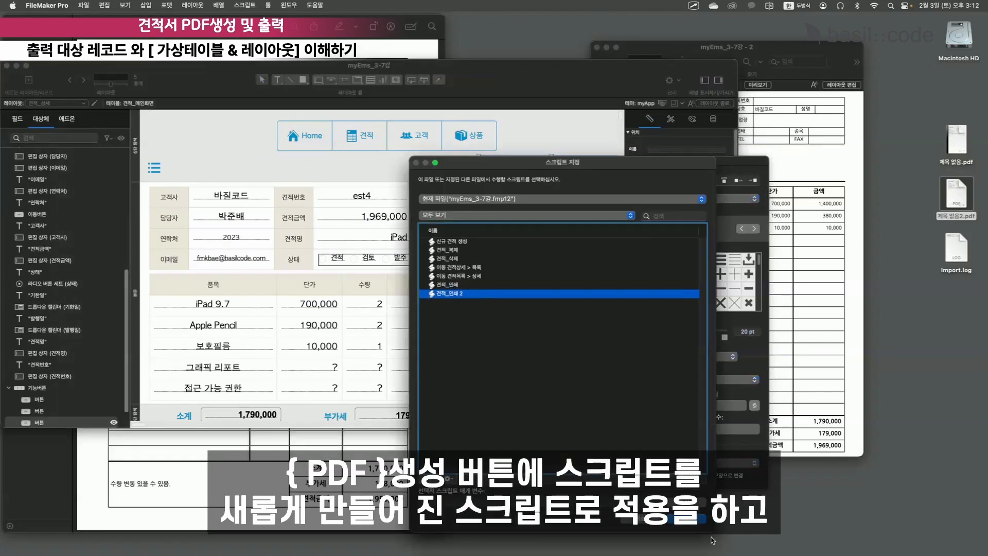
left_click(698, 520)
left_click(715, 103)
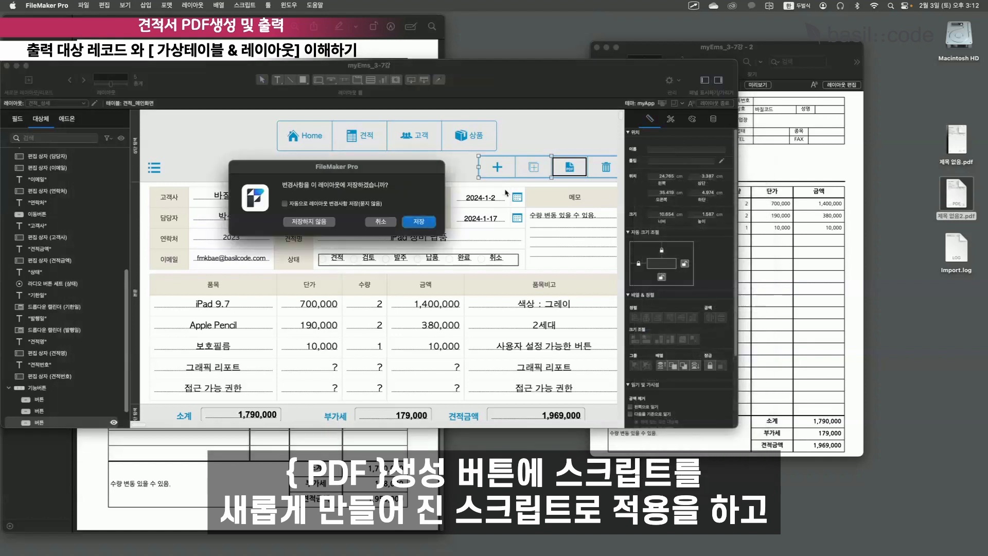
left_click(414, 227)
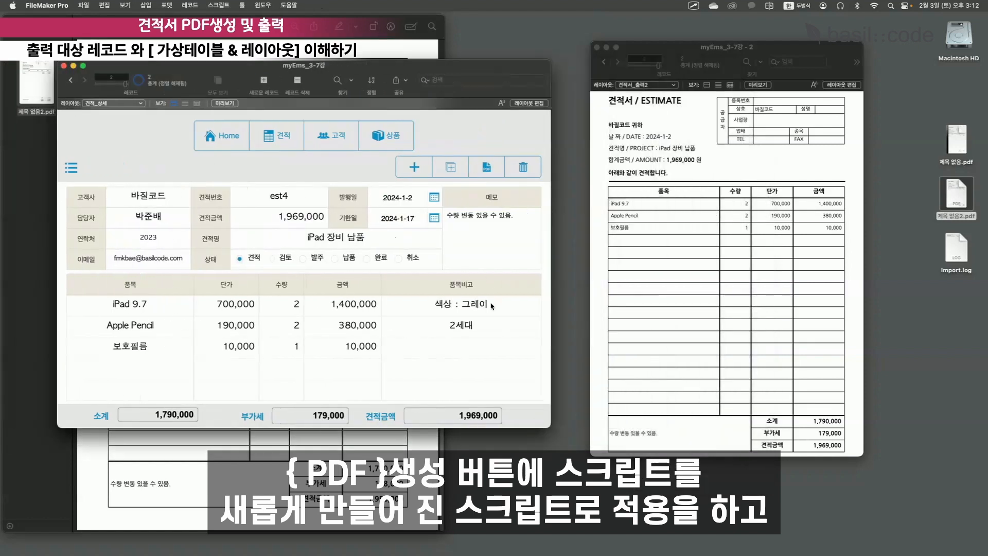
Step: Move the 견적_상세 window aside and close the PDF document window behind it
left_click_drag(440, 68, 479, 68)
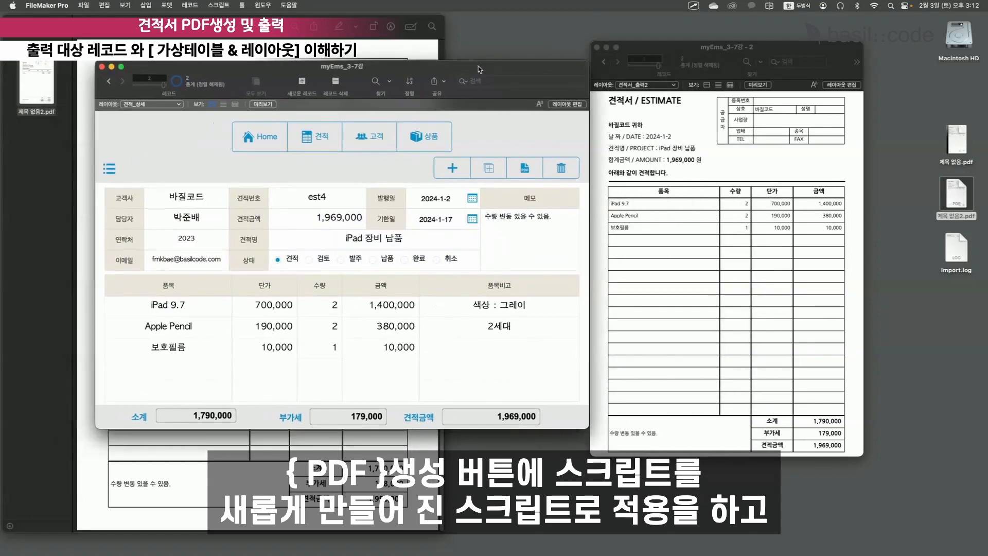
left_click(198, 32)
left_click_drag(198, 31, 691, 54)
left_click(507, 50)
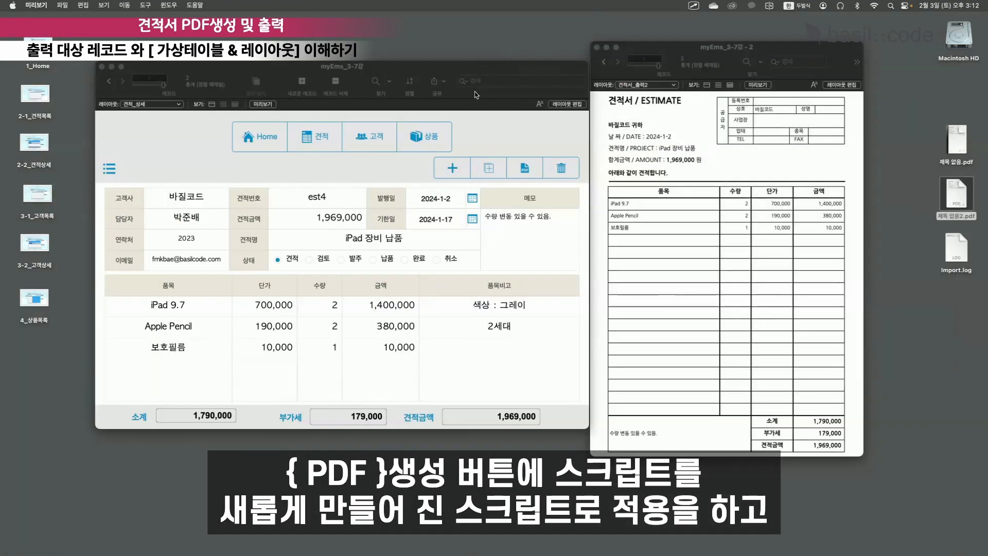
Step: Open the Script Debugger for tracing the estimate print script
left_click(242, 6)
left_click(267, 20)
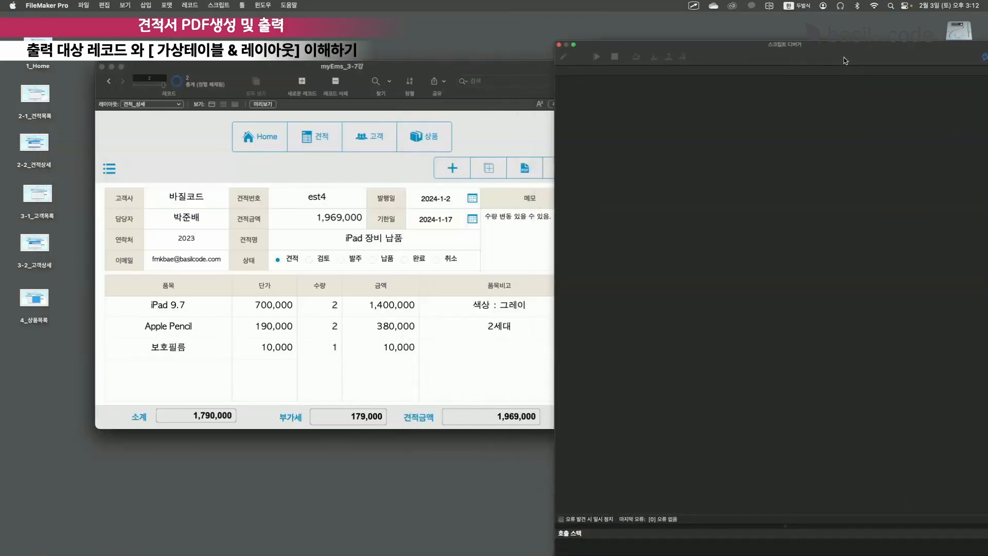
Step: Arrange the debugger beside the 견적_상세 window, run the PDF button's script, and choose PDF in its dialog
left_click_drag(844, 60, 797, 67)
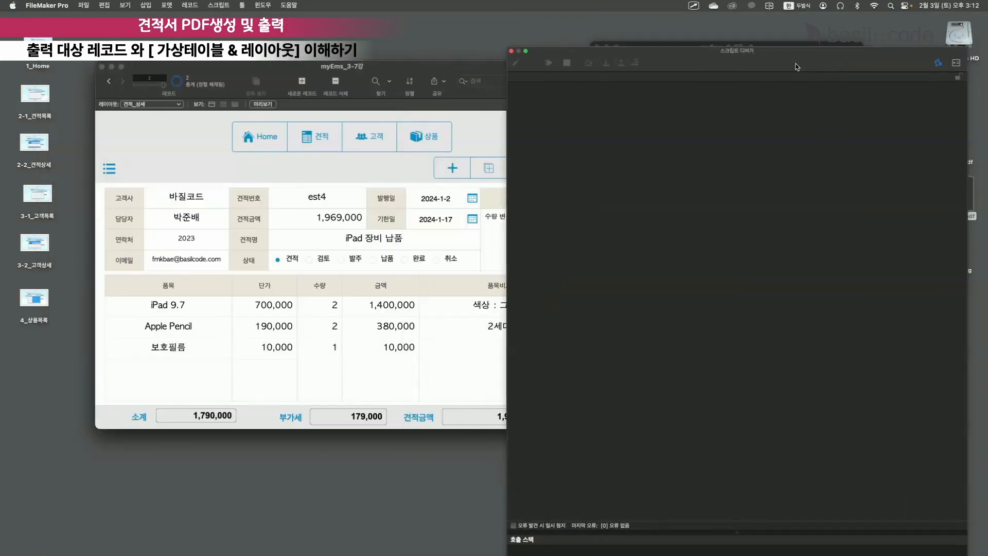
left_click_drag(471, 68, 430, 65)
left_click(483, 162)
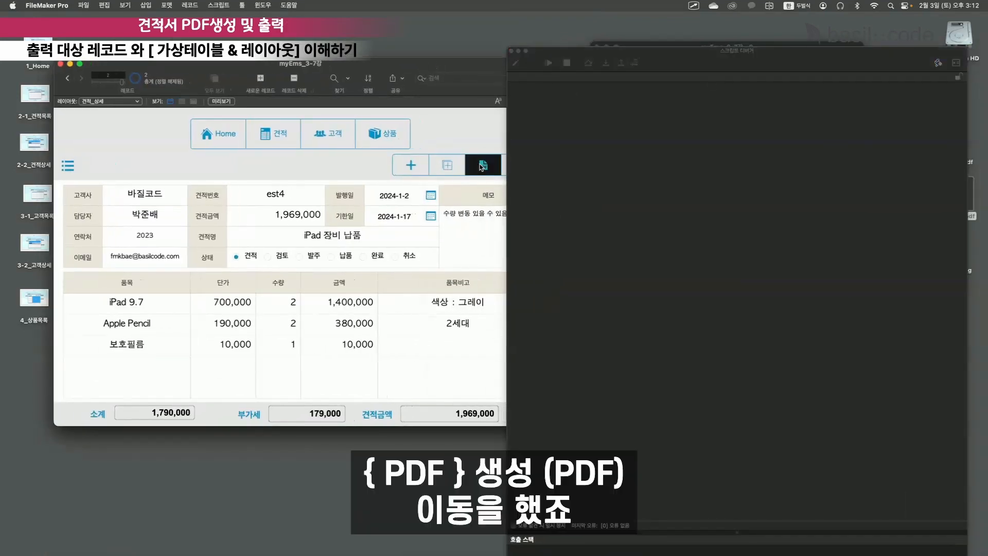
left_click(608, 66)
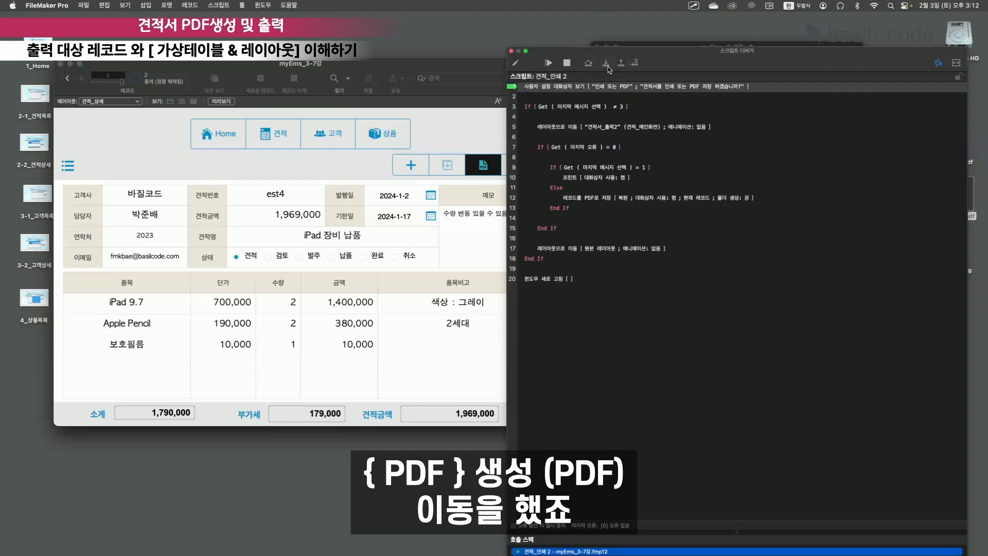
left_click(607, 66)
left_click(542, 288)
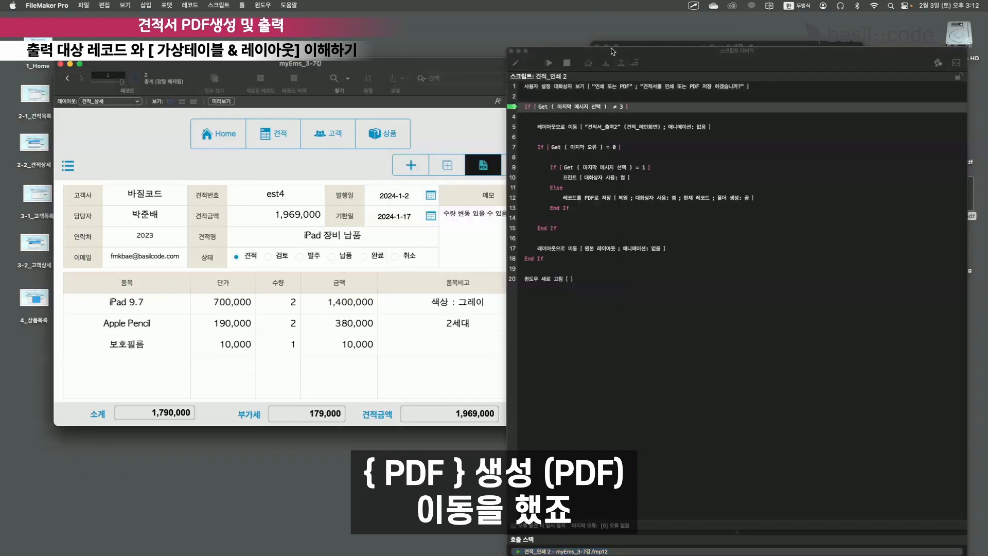
Step: Step through the 견적_인쇄 2 script in the debugger up to the 레코드를 PDF로 저장 dialog
left_click(606, 63)
left_click(606, 63)
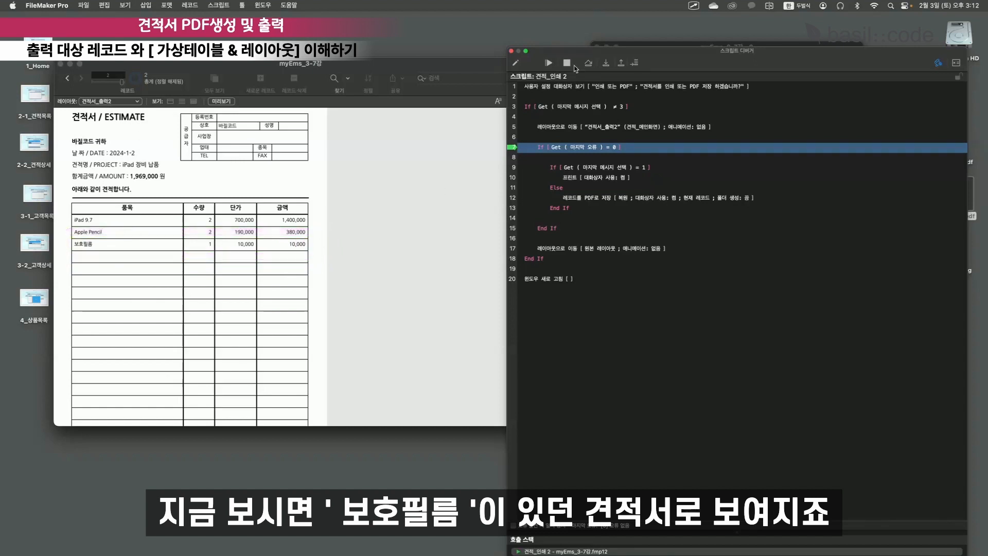
left_click(607, 64)
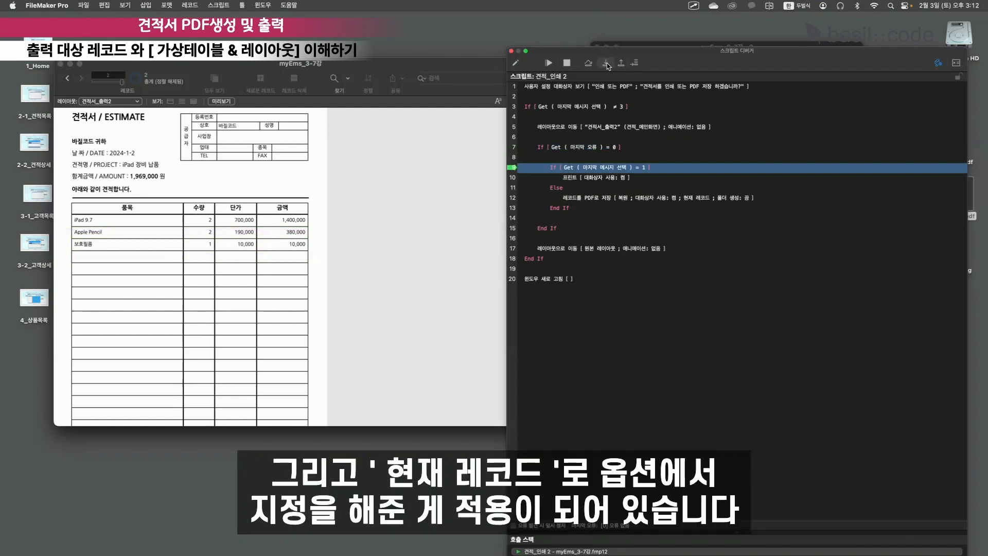
left_click(607, 64)
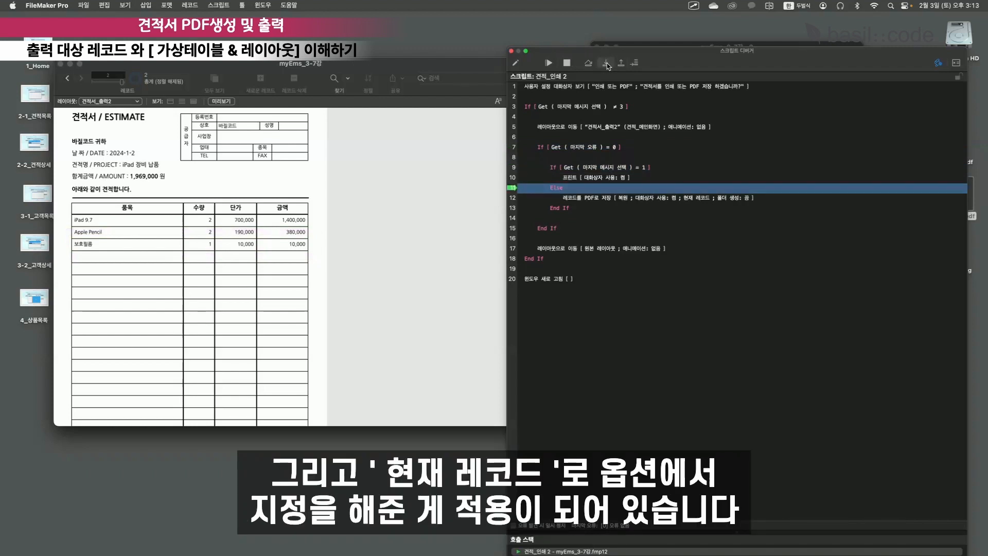
left_click(607, 64)
left_click(606, 63)
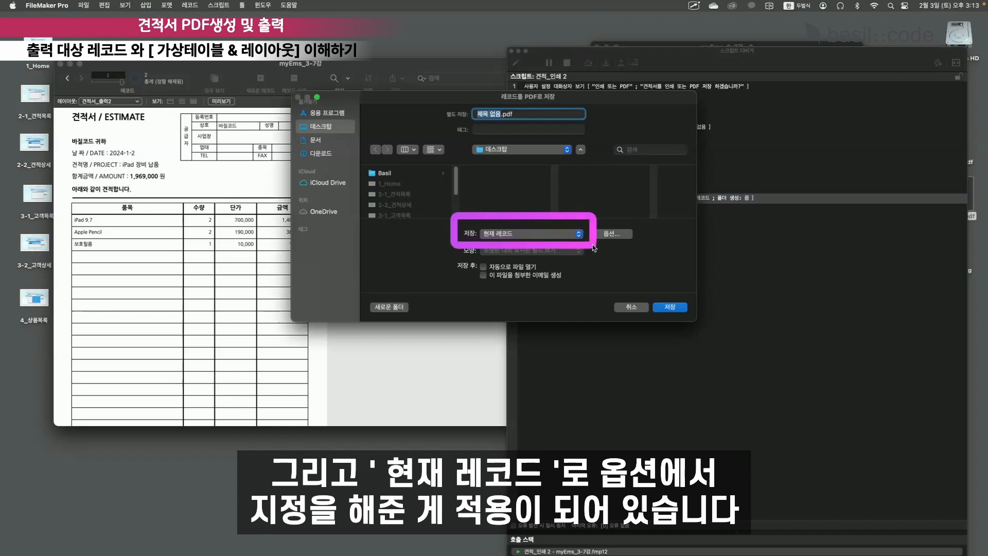
Step: Save the current record as 제목 없음3.pdf, check the 보호필름 line in the opened PDF, and close it
left_click(502, 115)
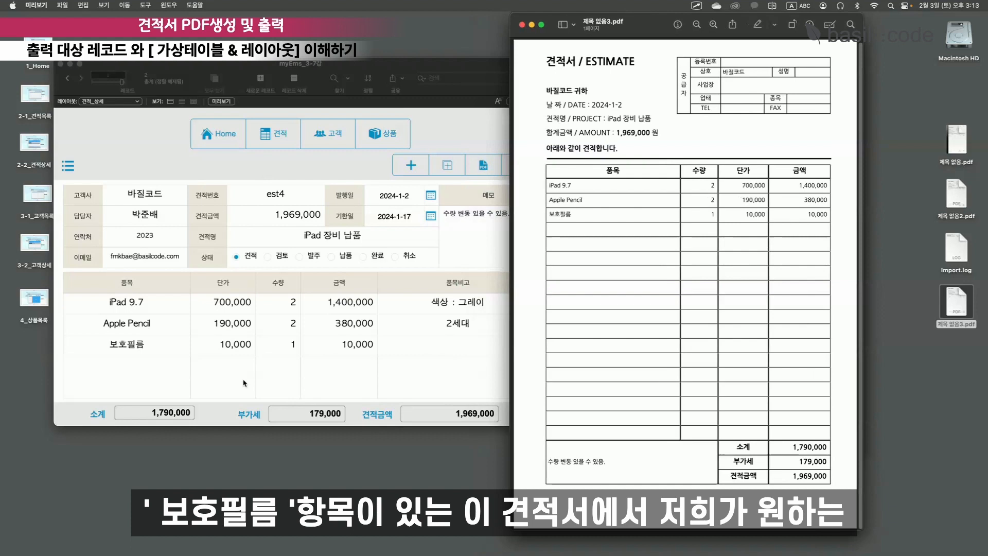
left_click_drag(537, 206, 844, 231)
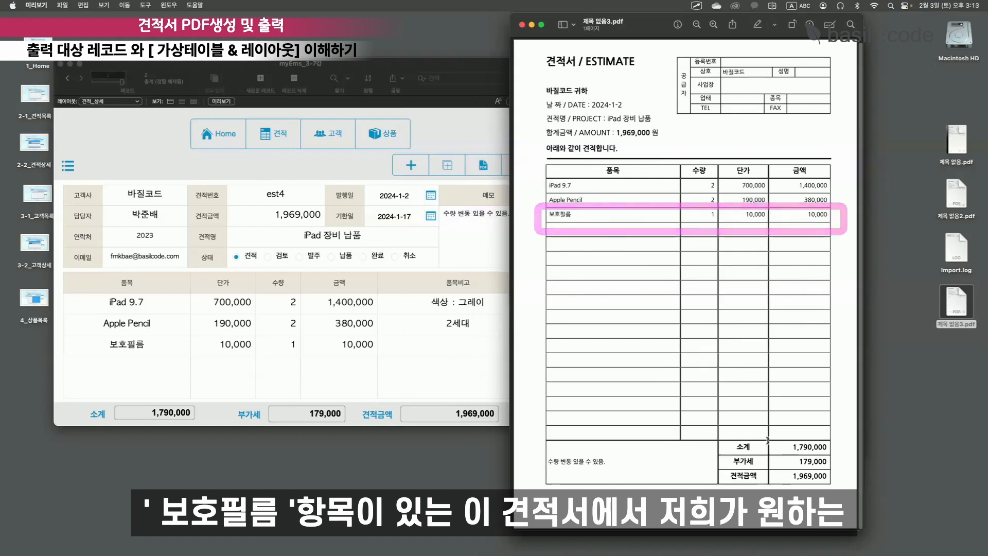
left_click(521, 25)
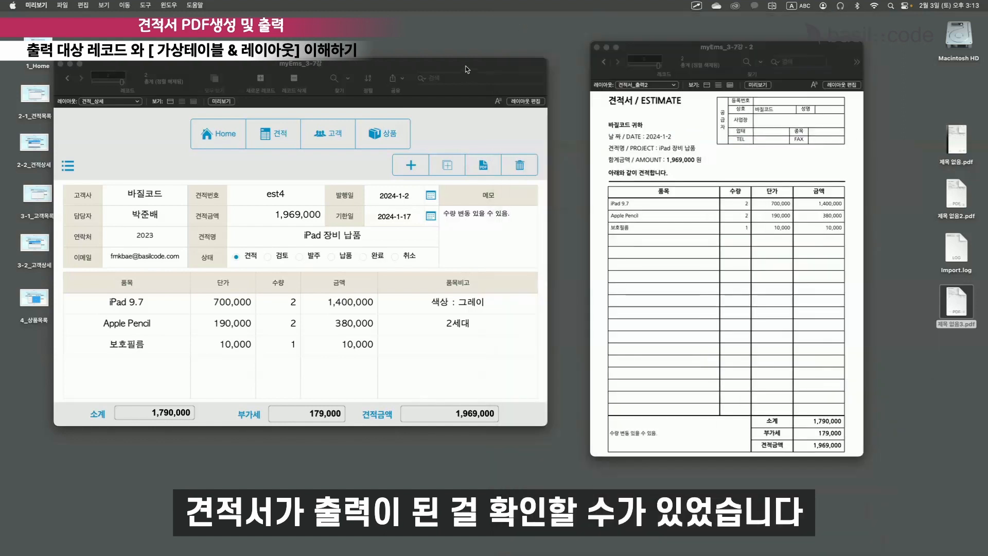
Step: Show the 견적서_출력2 layout in the main window and check the layout selection of the second window
left_click(466, 70)
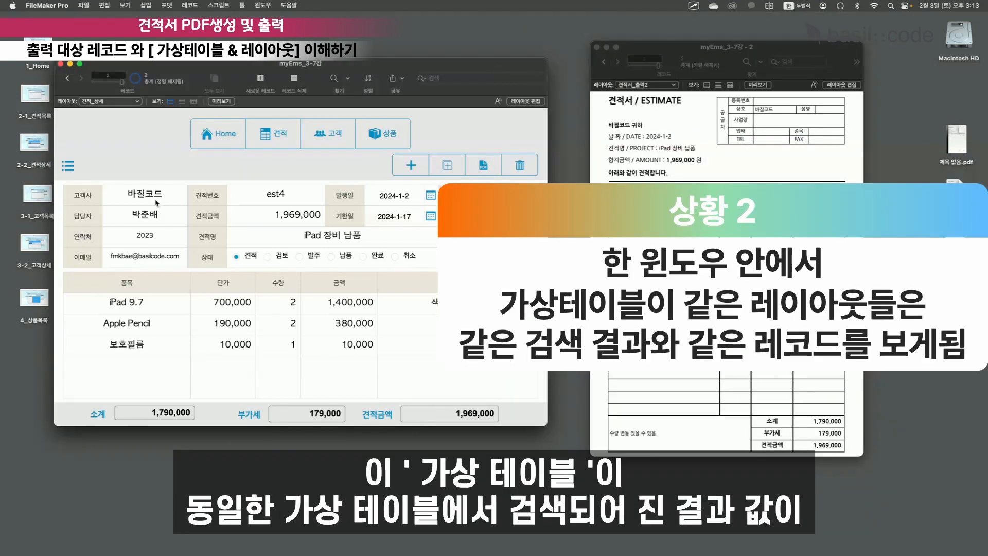
left_click(135, 101)
left_click(128, 121)
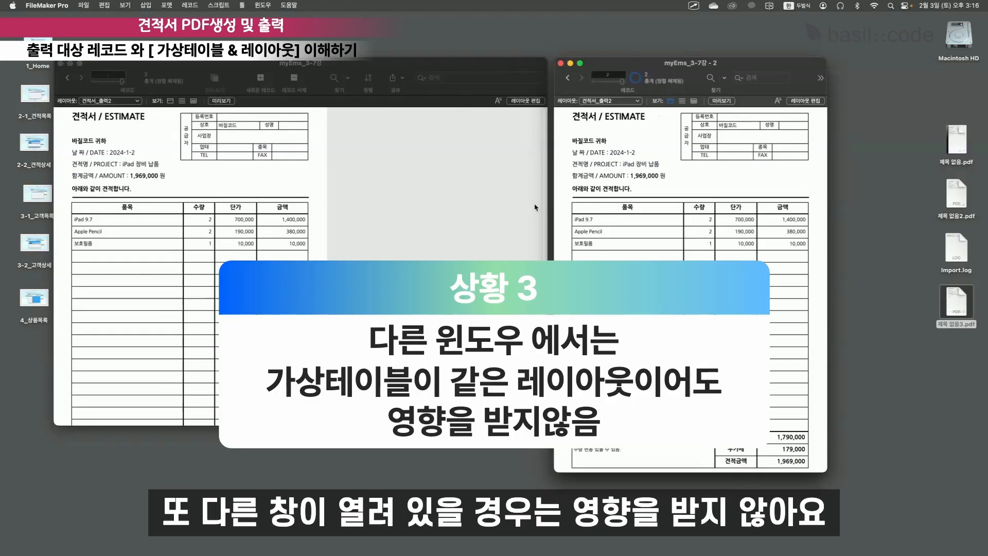
left_click(633, 102)
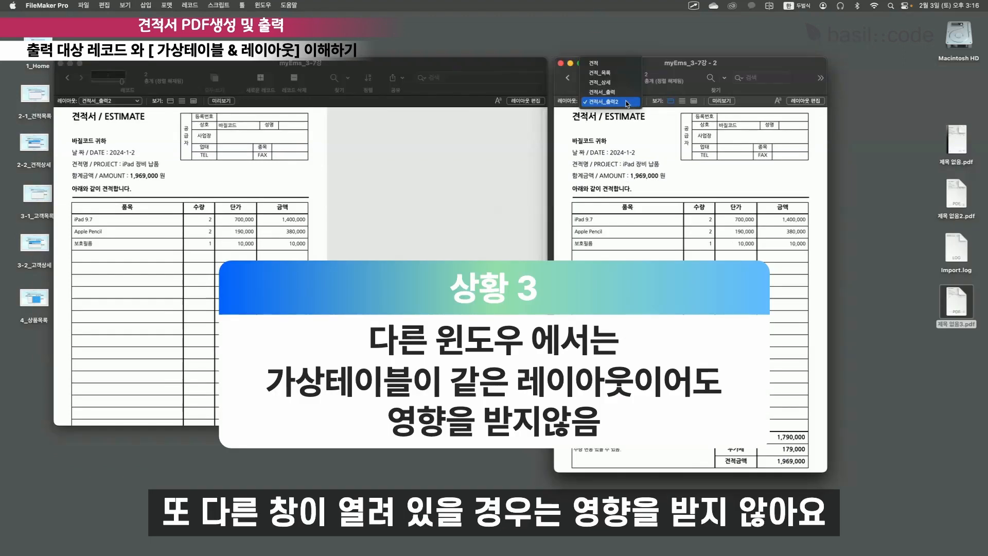
left_click(626, 100)
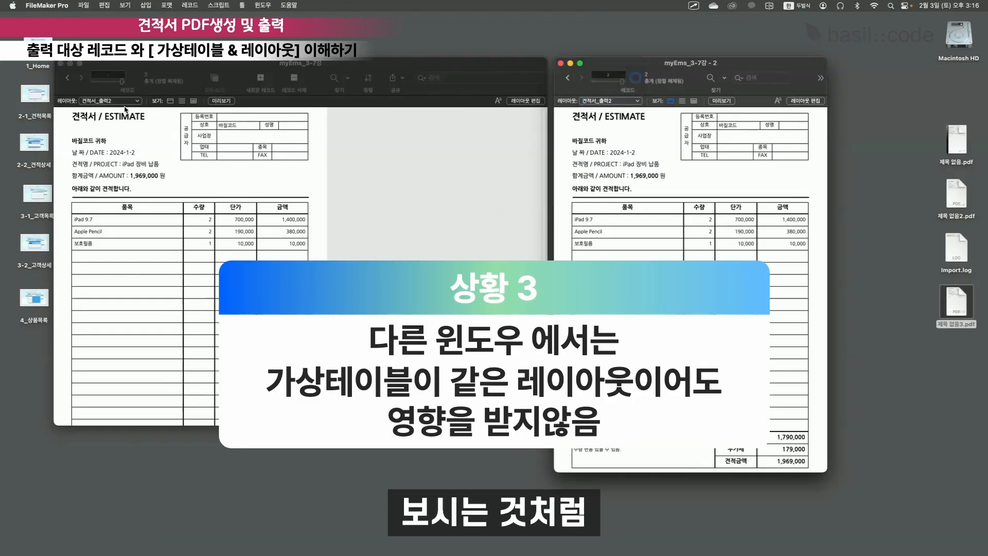
Step: Move between the two records separately in each window to compare whether the windows affect each other
left_click(67, 77)
left_click(632, 175)
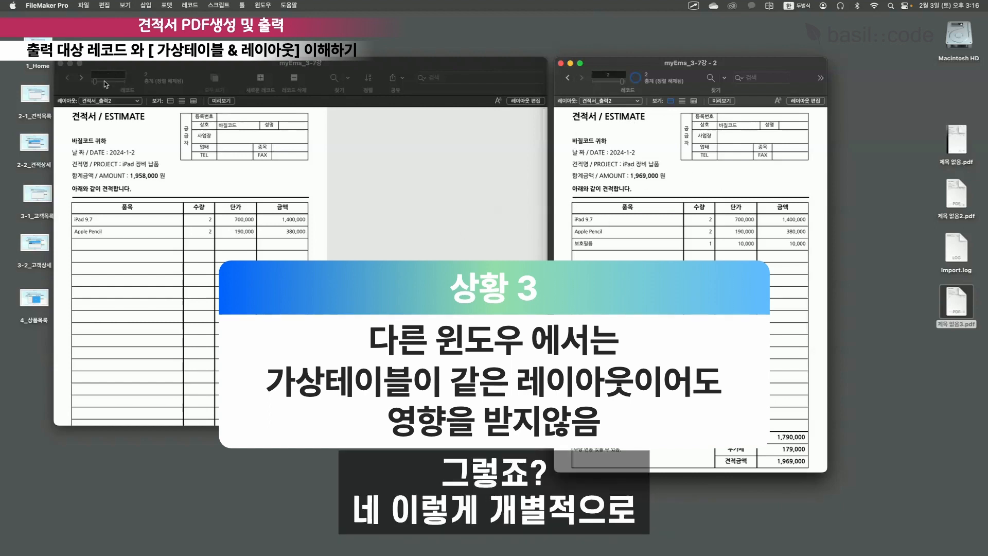
left_click(82, 78)
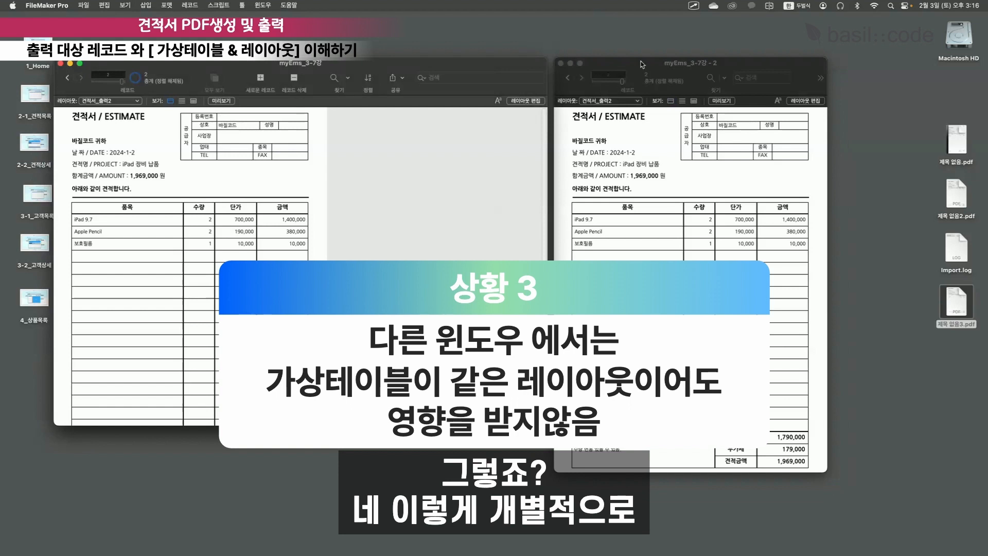
left_click(567, 77)
left_click(567, 78)
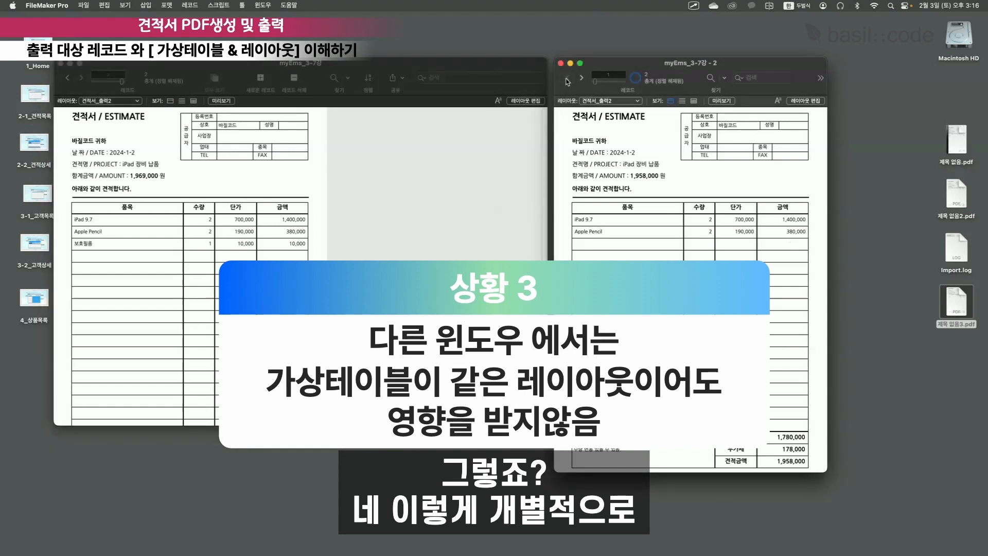
Step: Show 견적_상세 in the main window, go to the first record, and switch to 견적서_출력2 to compare
left_click(430, 63)
left_click(124, 101)
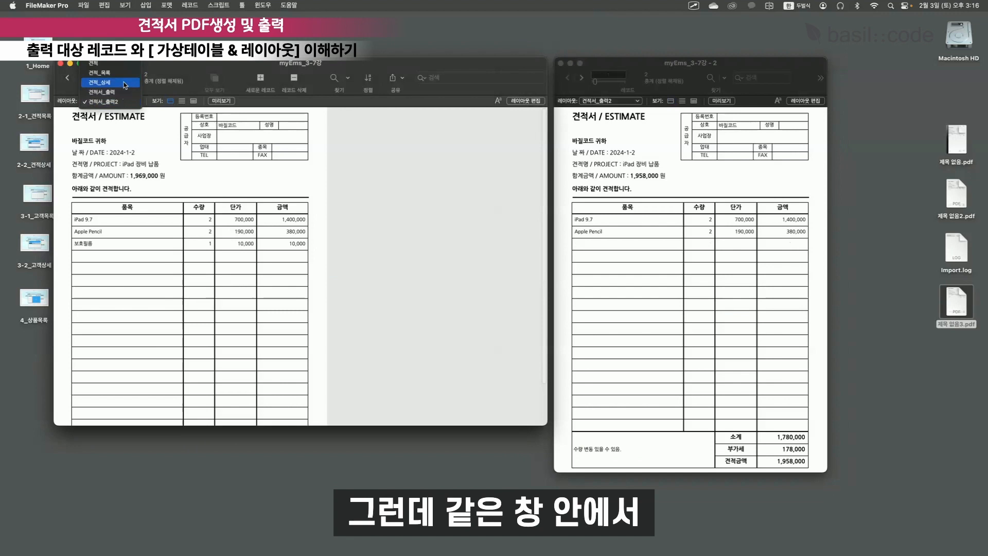
left_click(125, 84)
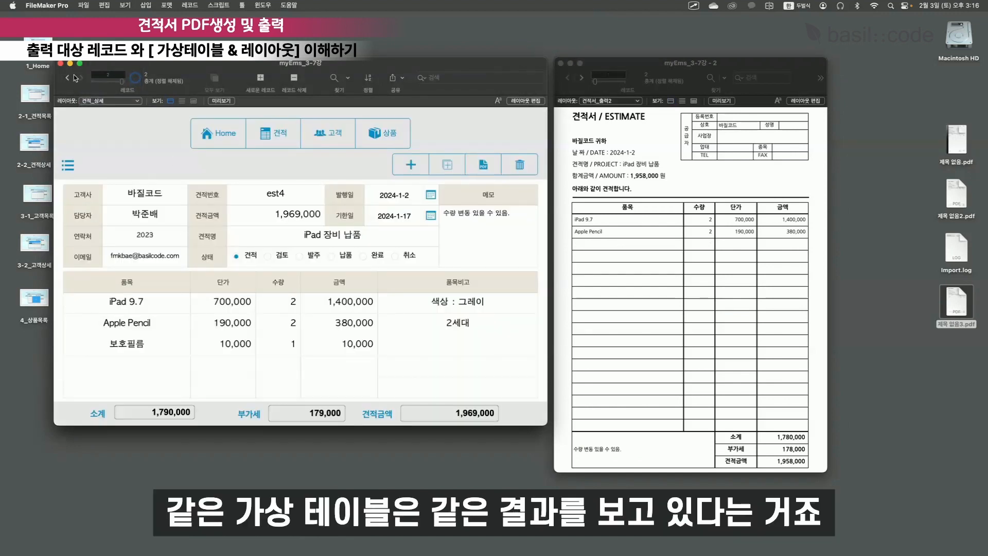
left_click(95, 101)
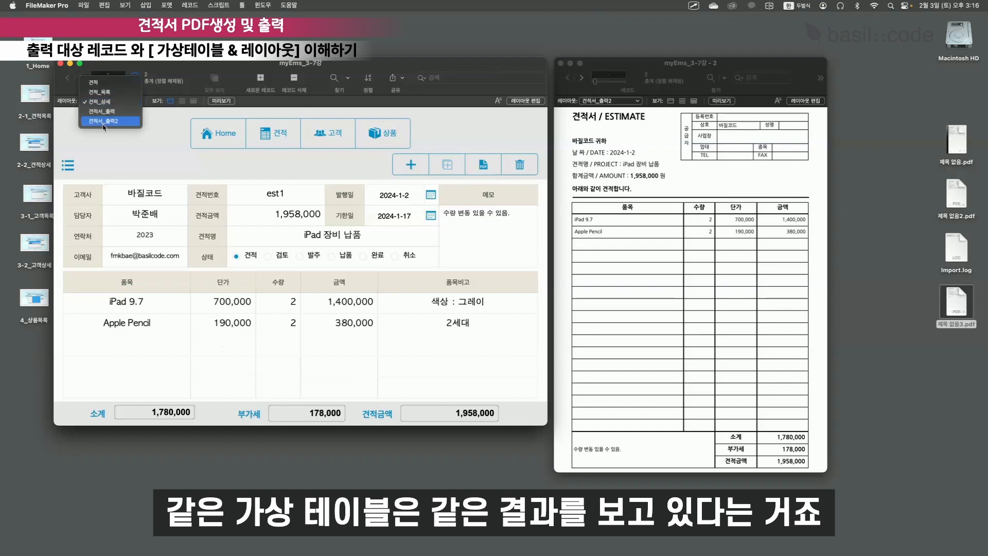
left_click(104, 123)
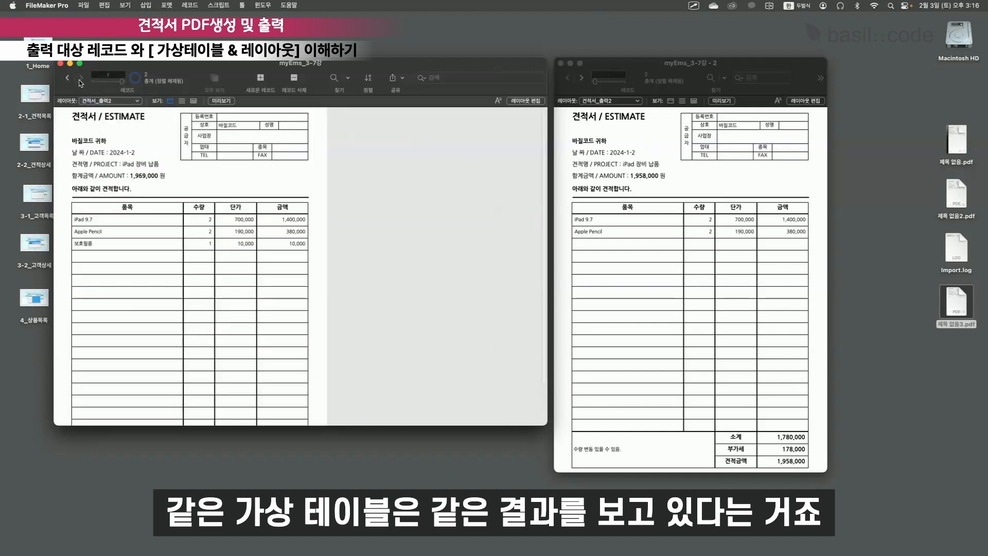
Step: Go to the second record in 견적서_출력2 and switch to 견적_상세 to check its 보호필름 line
left_click(80, 78)
left_click(95, 102)
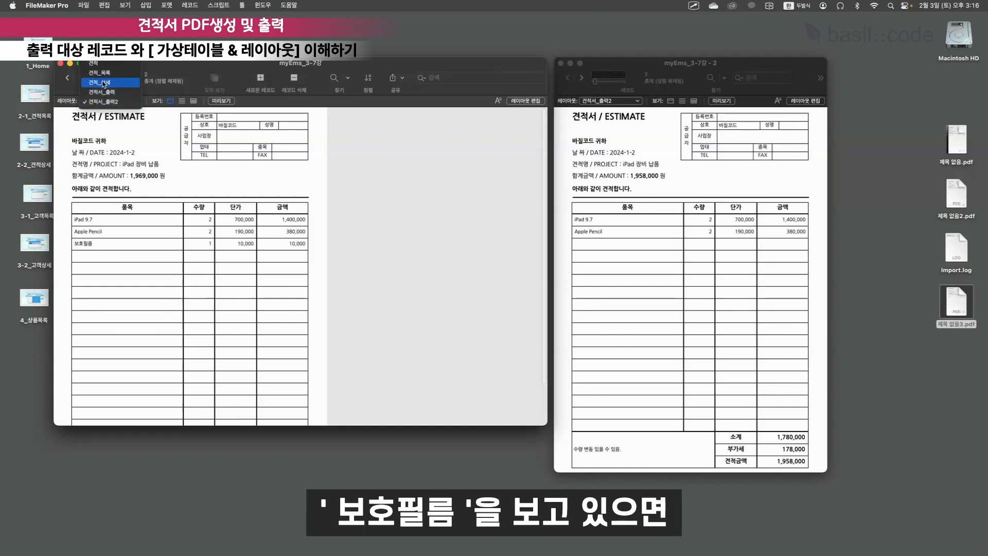
left_click(105, 82)
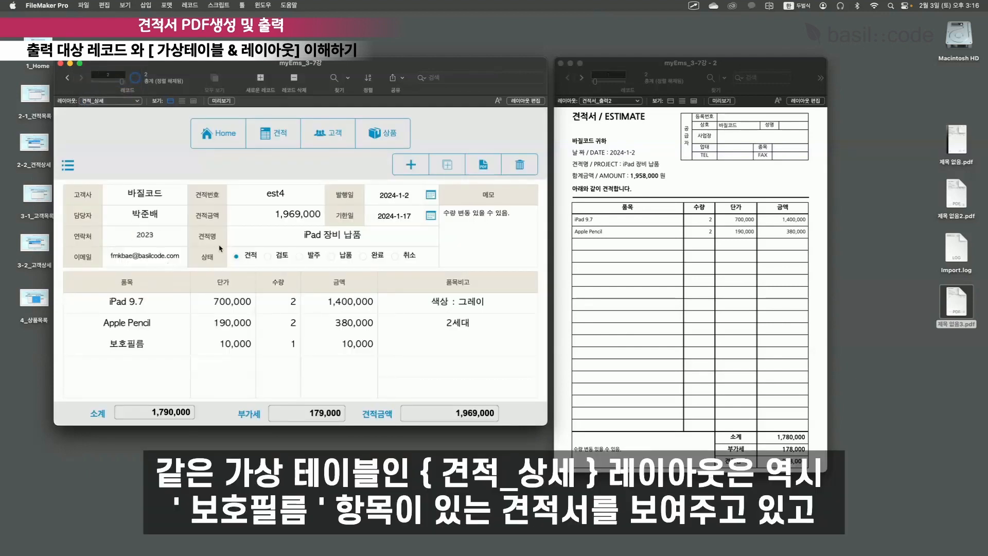
left_click_drag(81, 334, 175, 360)
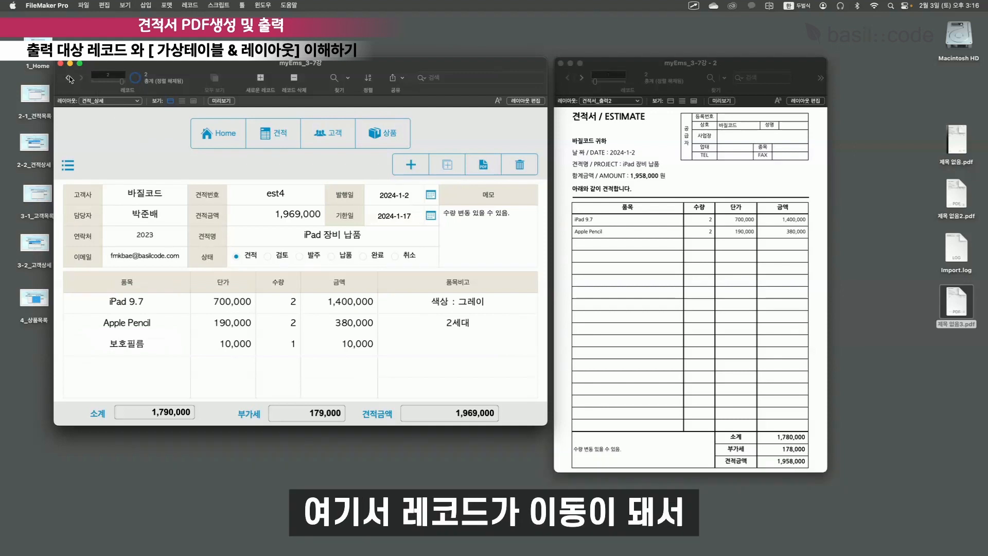
Step: Return to the first record in 견적_상세 and view the same record in the 견적서_출력2 layout
left_click(70, 78)
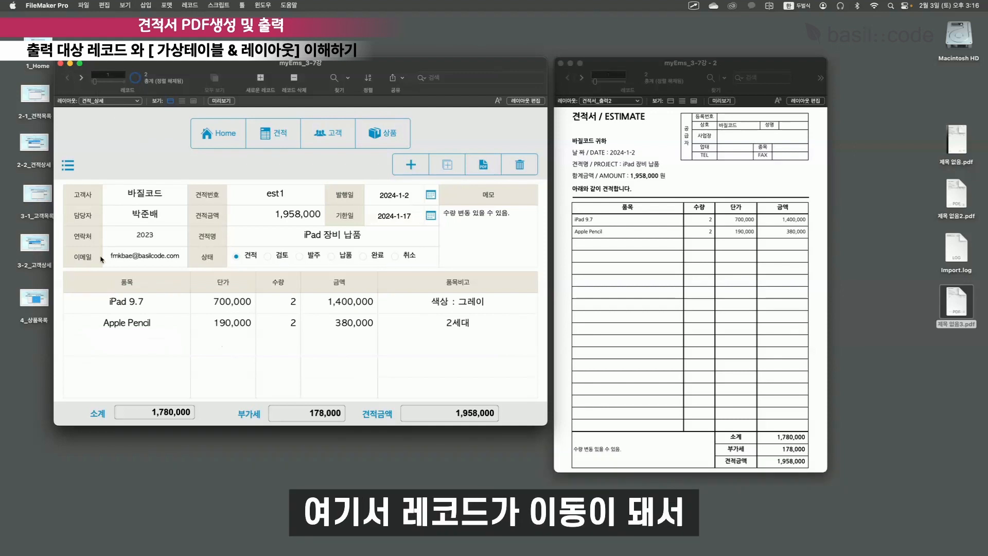
left_click(114, 101)
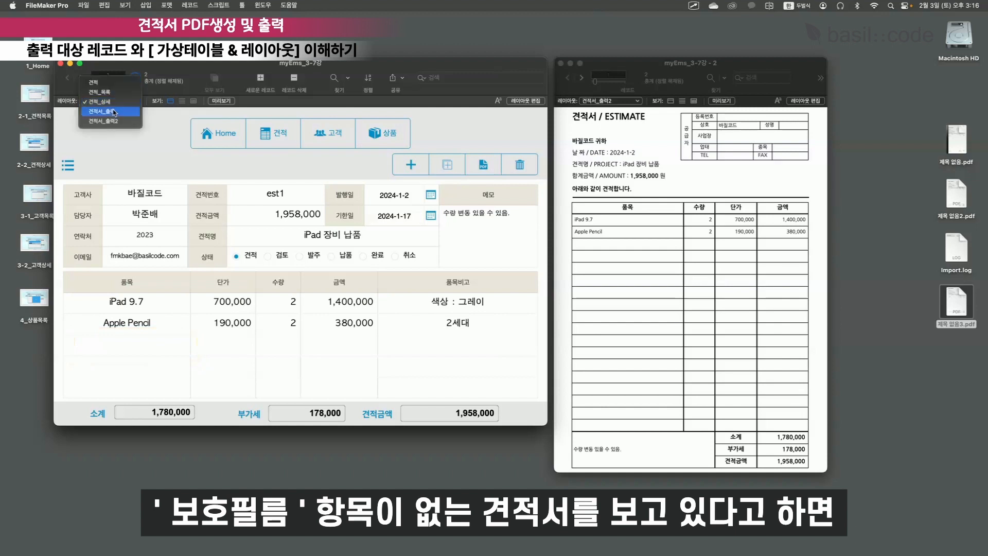
left_click(114, 122)
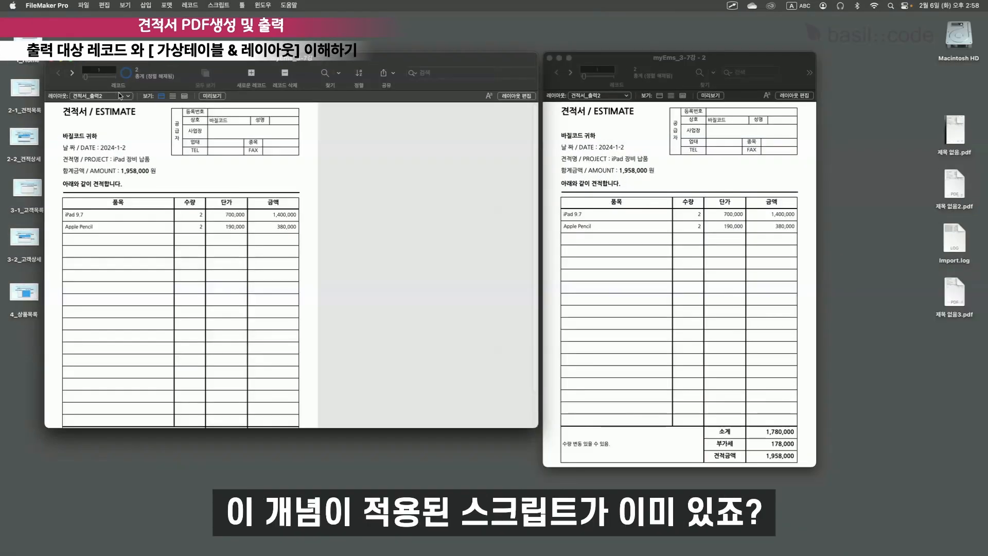
Step: Switch to the 견적_목록 layout, open the first estimate's detail, and return to the list
left_click(105, 96)
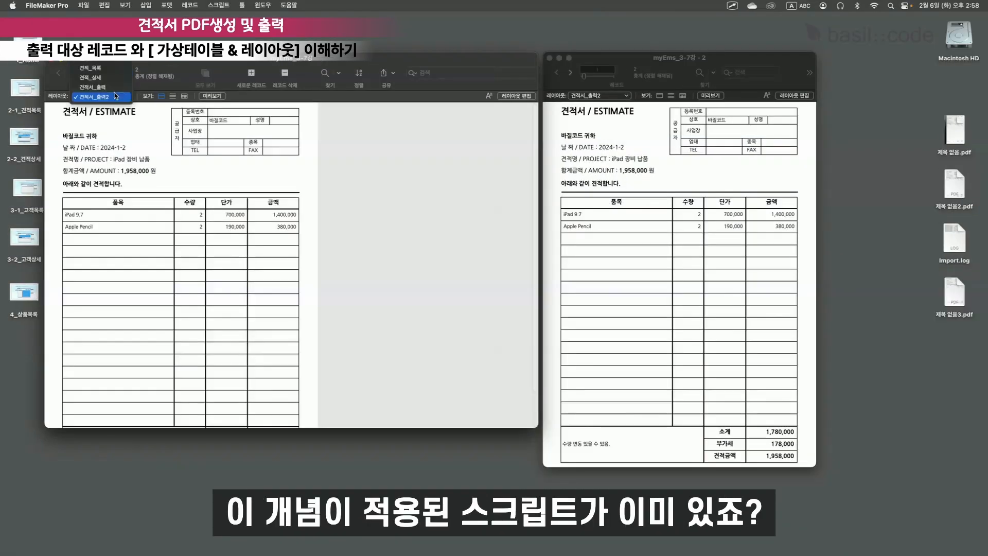
left_click(103, 69)
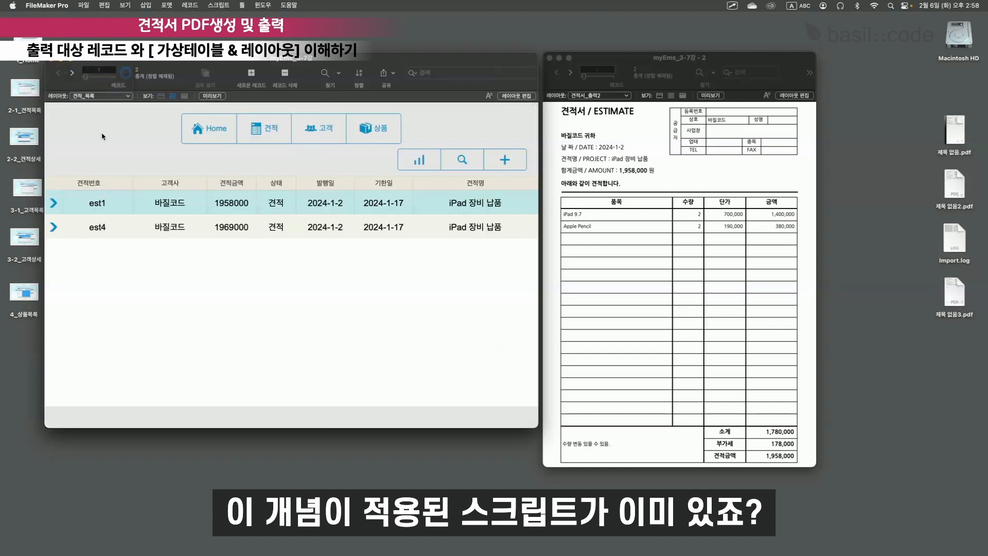
left_click(54, 203)
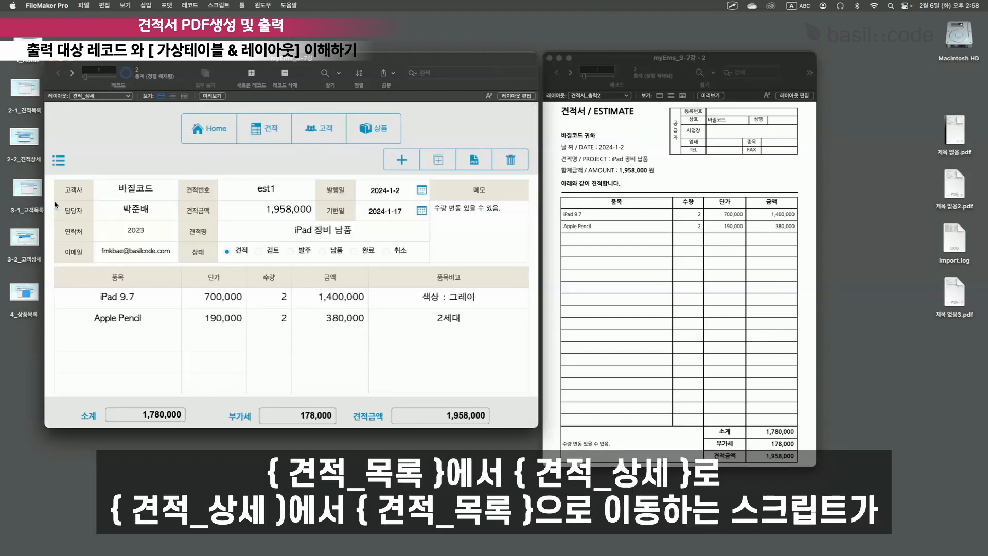
left_click(59, 160)
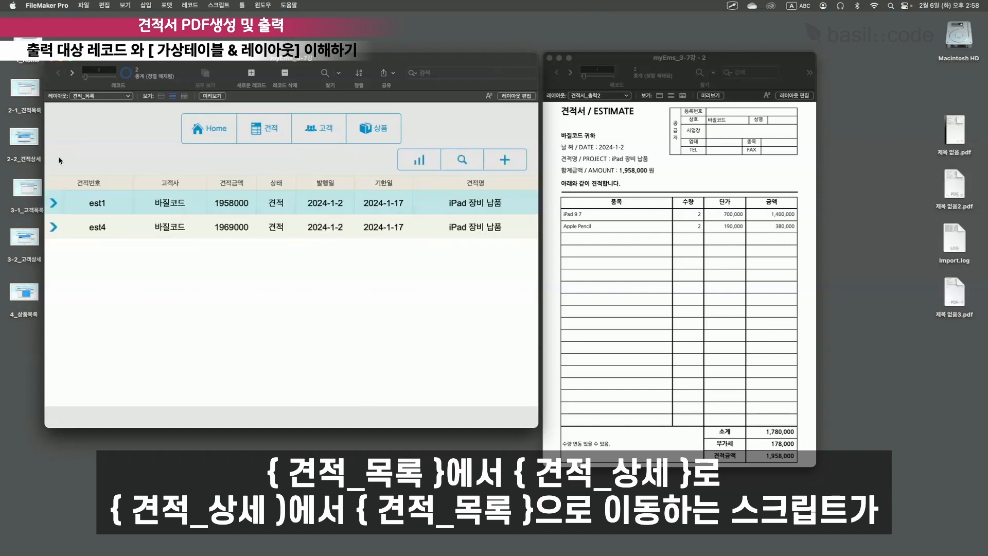
Step: Open the script workspace and review the 레이아웃으로 이동 steps in 이동 견적상세 > 목록 and 견적_인쇄 2
left_click(218, 6)
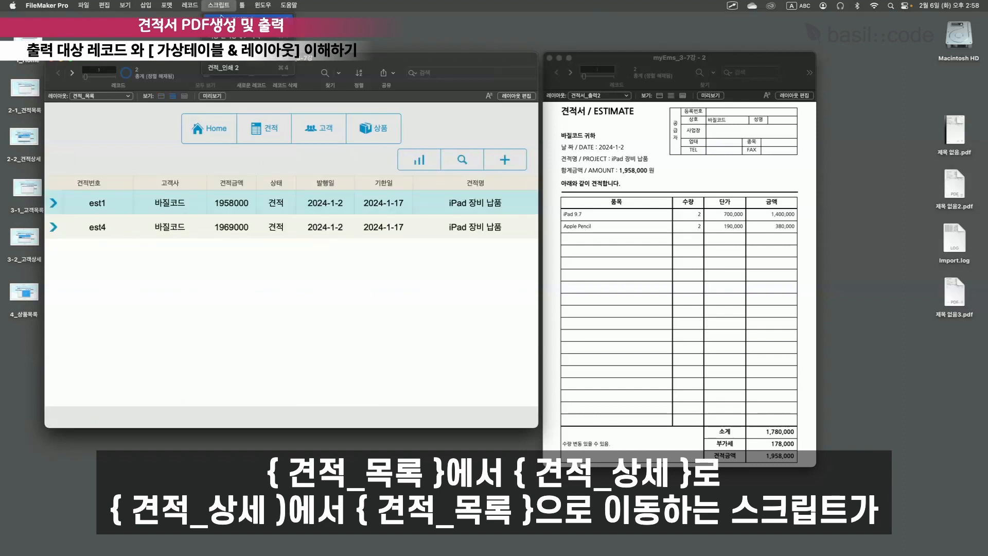
left_click(222, 16)
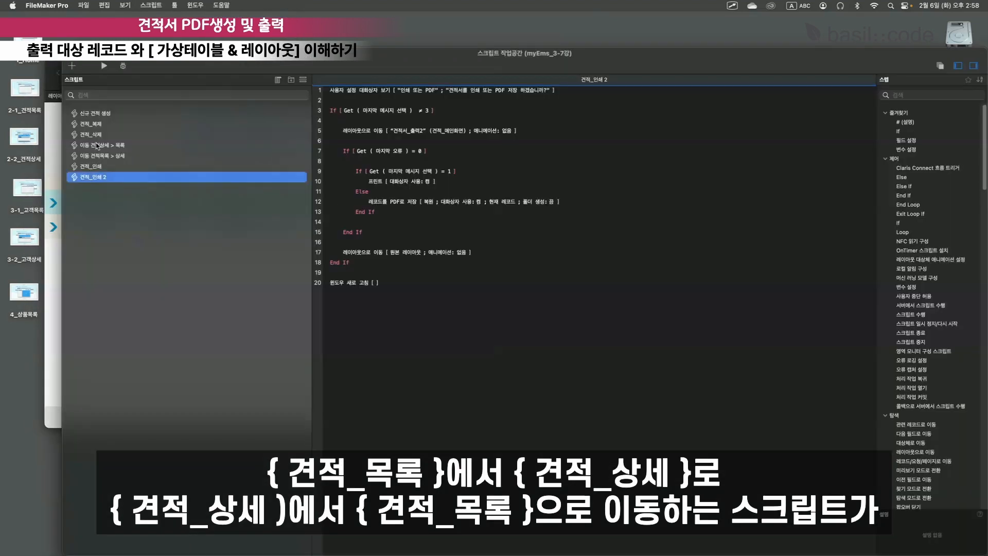
left_click(97, 146)
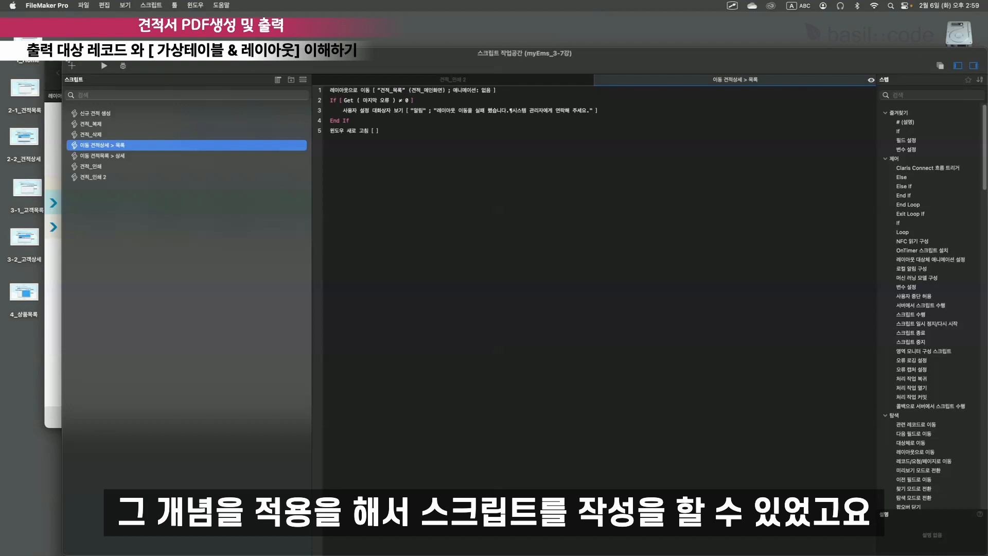
left_click(360, 90)
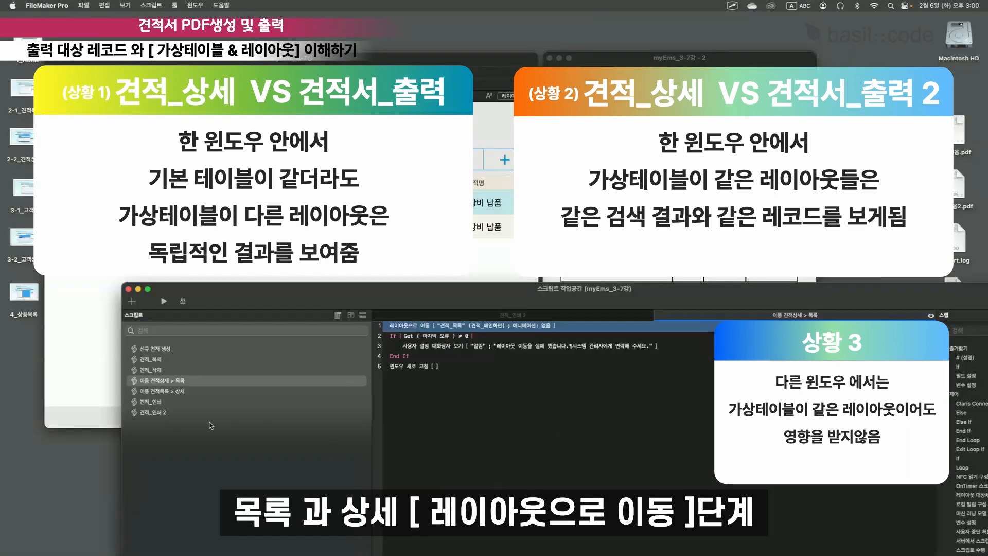
left_click(163, 412)
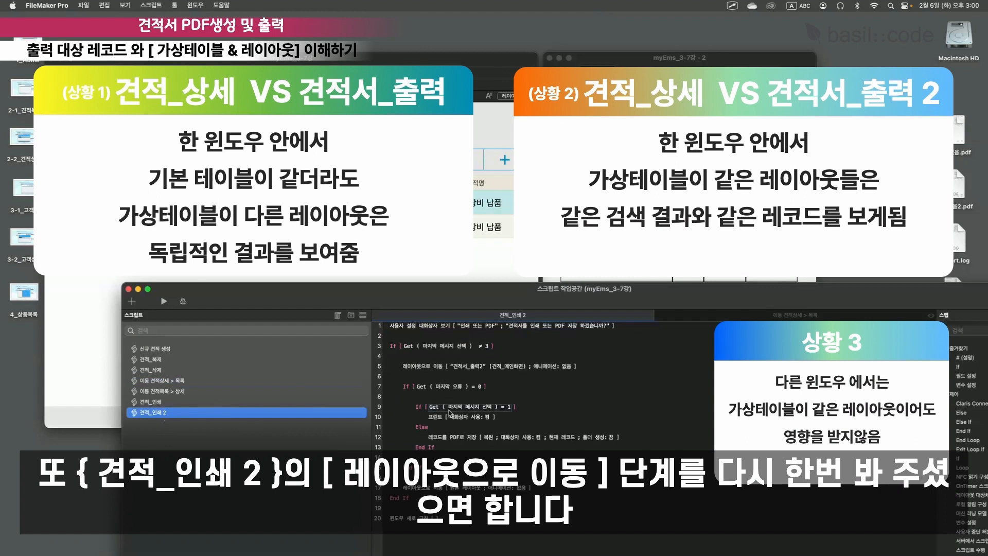